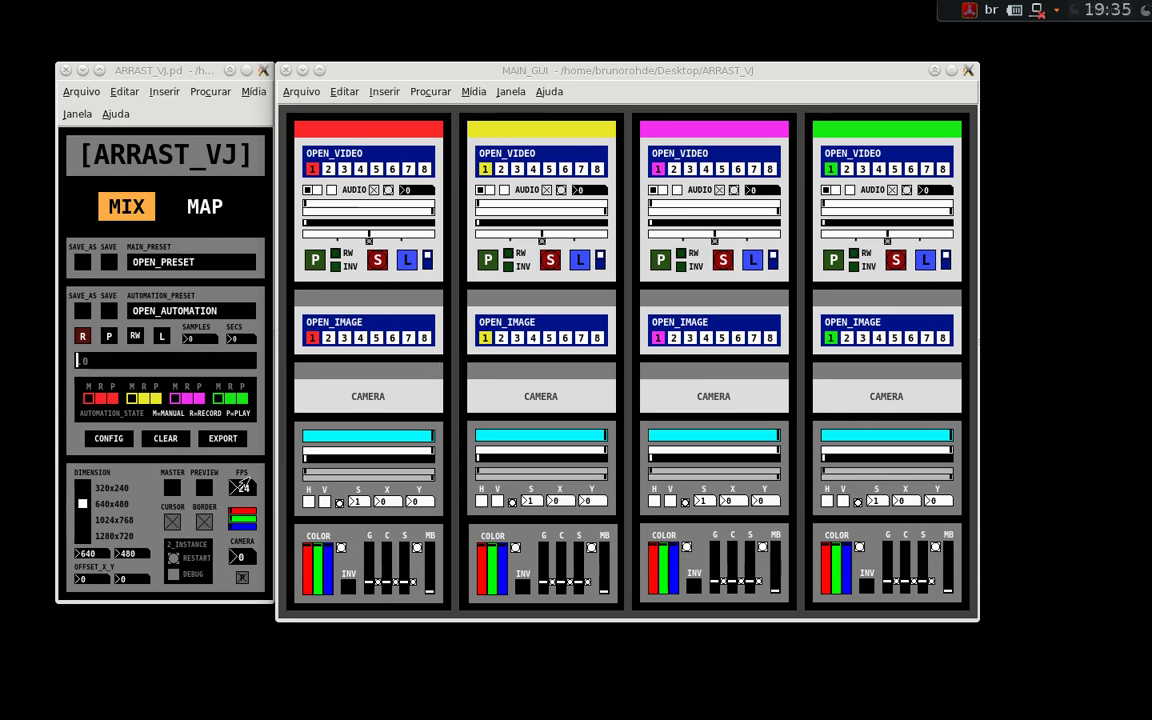
Step: Turn on the preview and master output windows and position both beside or over the mixer window
click(202, 489)
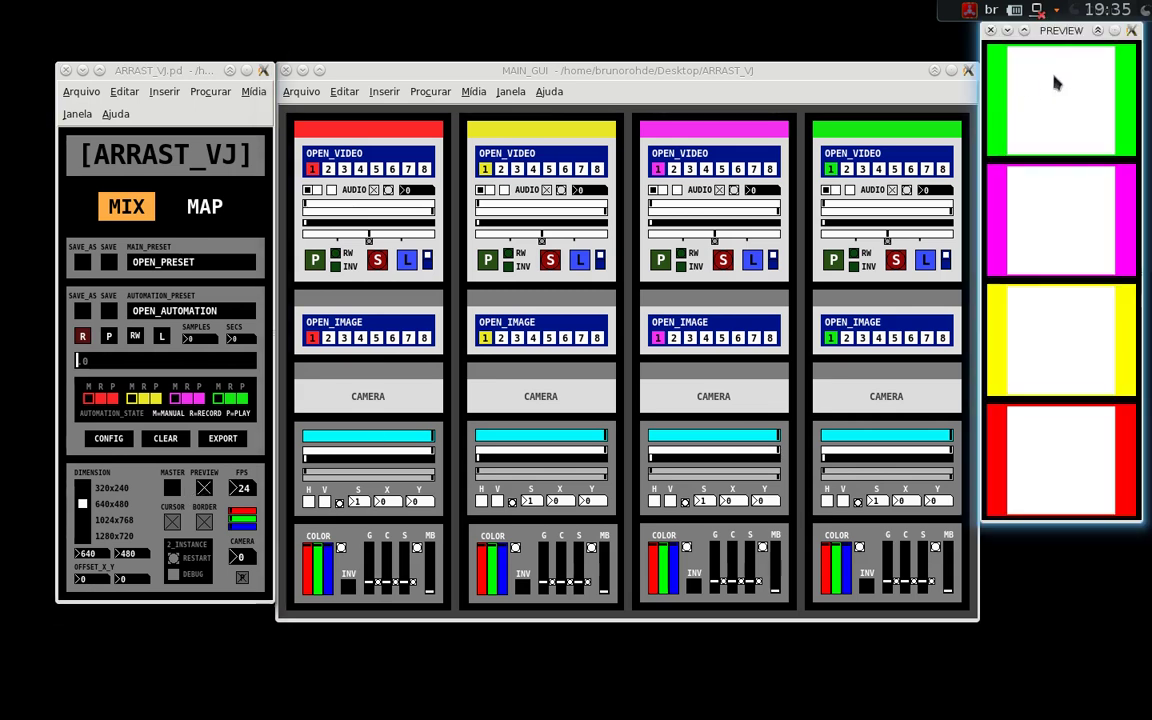
drag(1052, 38, 1044, 85)
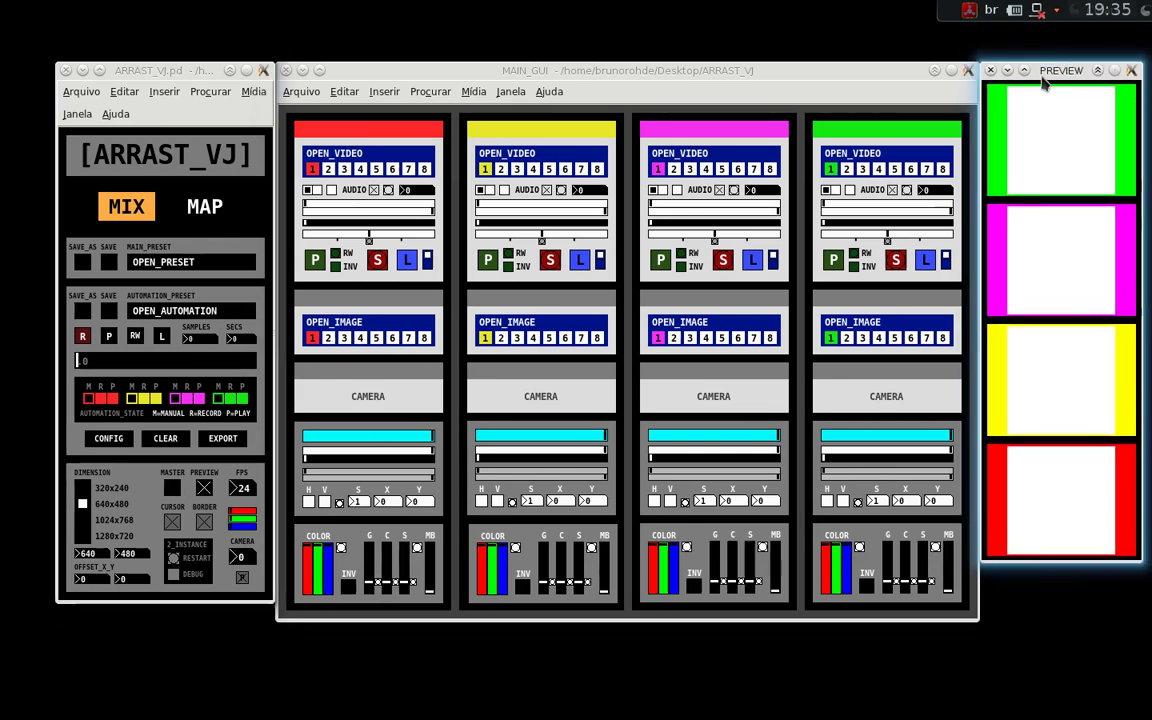
click(96, 506)
click(169, 490)
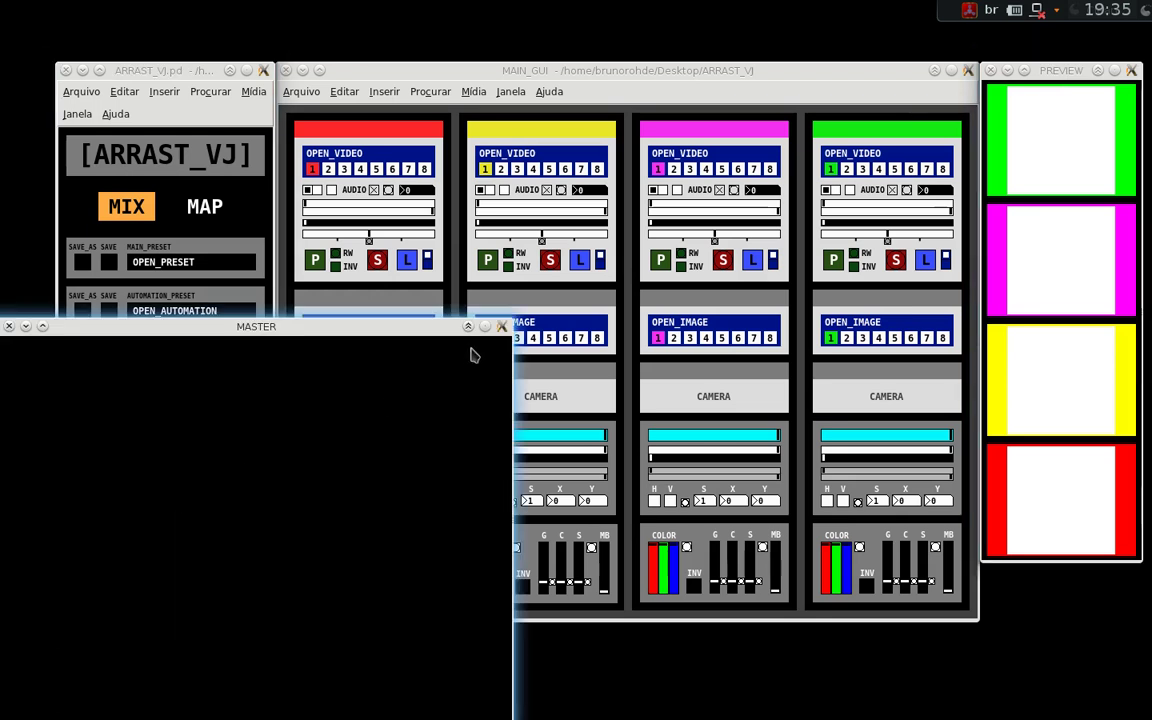
drag(422, 334, 760, 296)
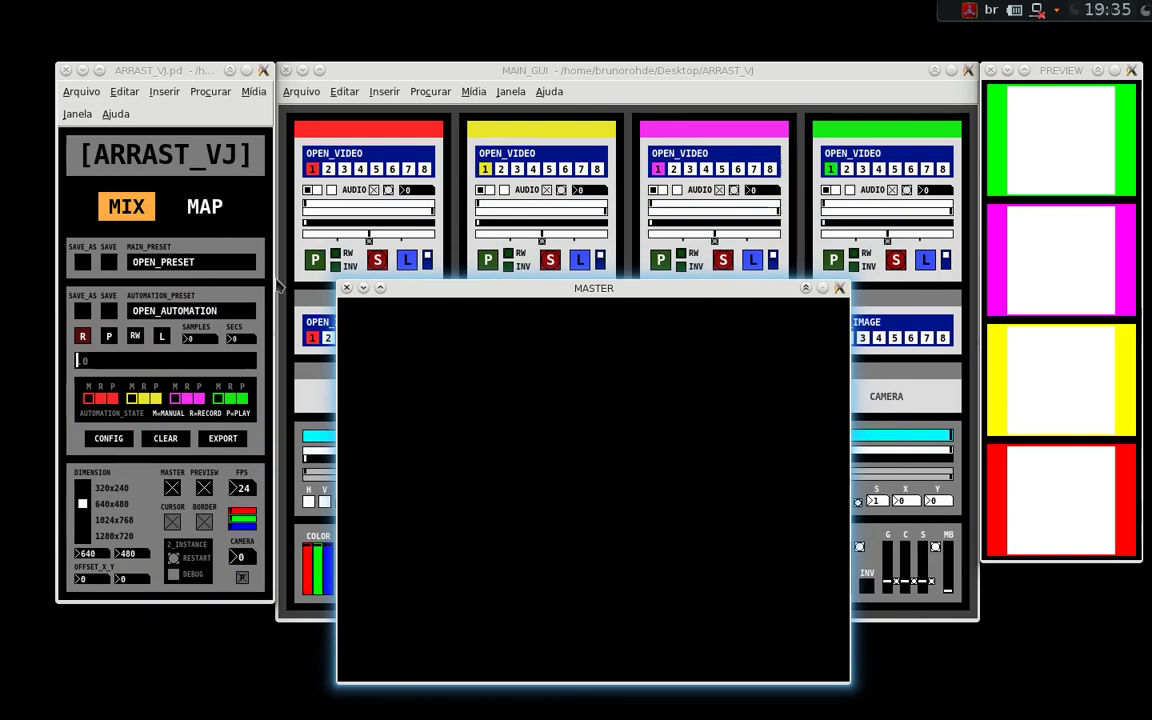
Step: Load the main preset arrast3 from the Presets/Main folder, moving the MASTER window clear of the file dialog
click(186, 263)
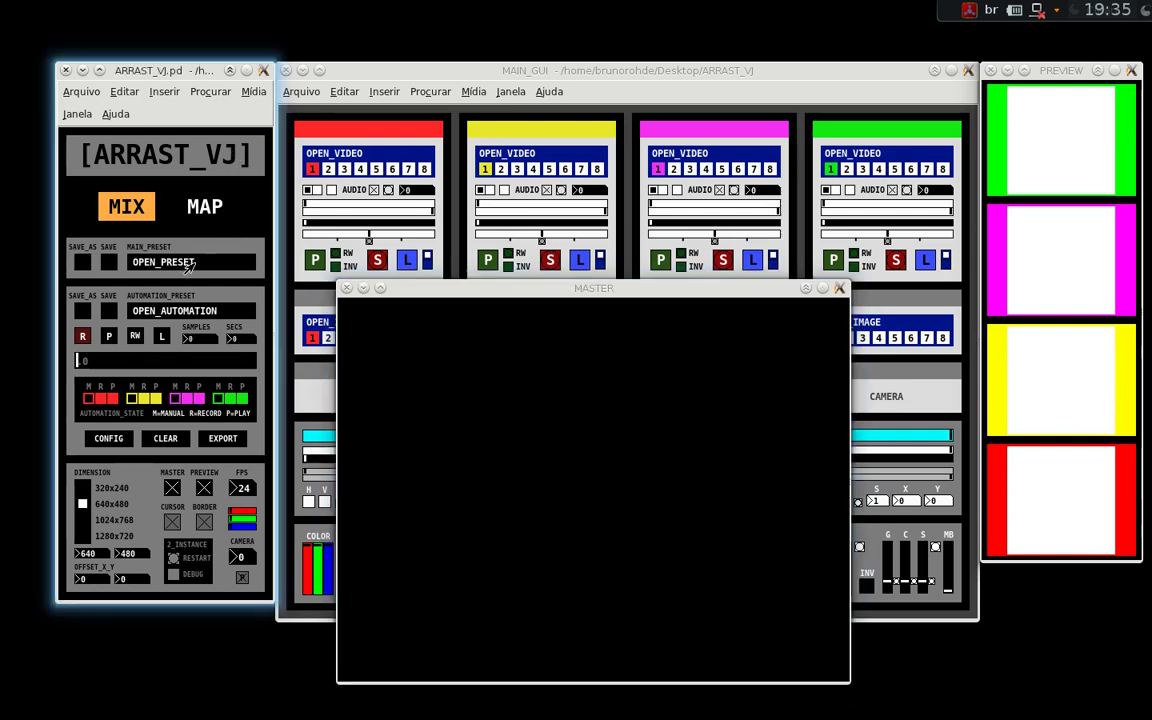
drag(621, 268, 397, 151)
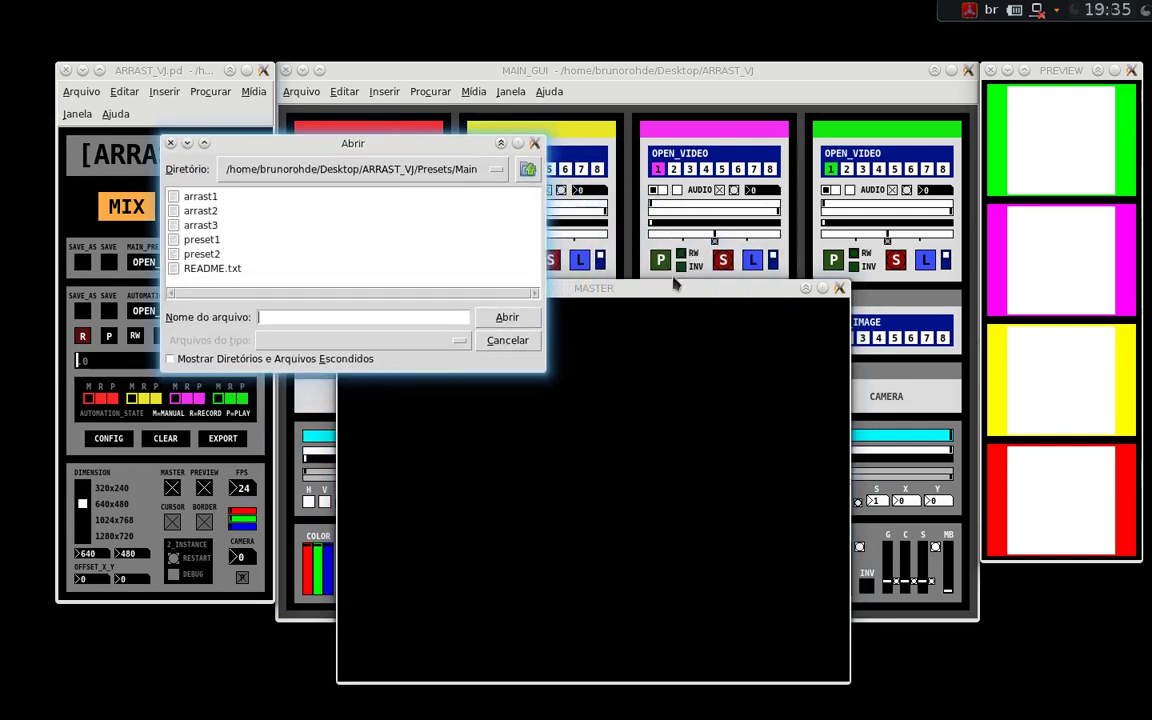
drag(676, 287, 836, 245)
drag(464, 152, 437, 160)
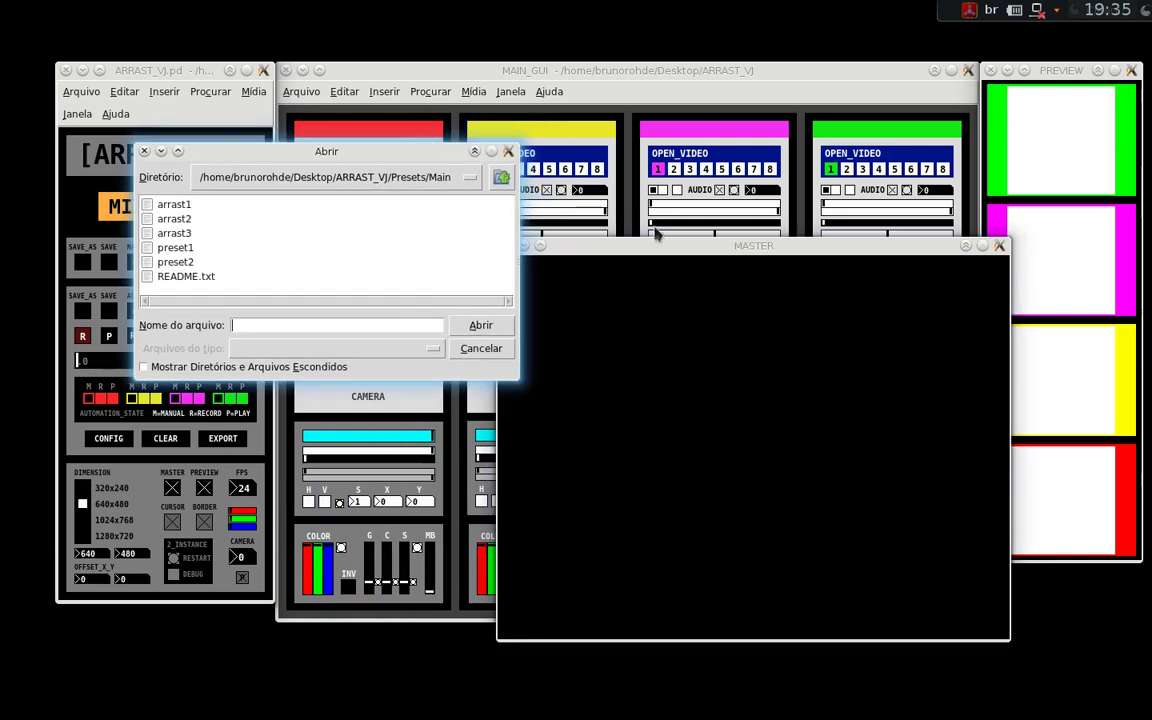
drag(628, 247, 669, 248)
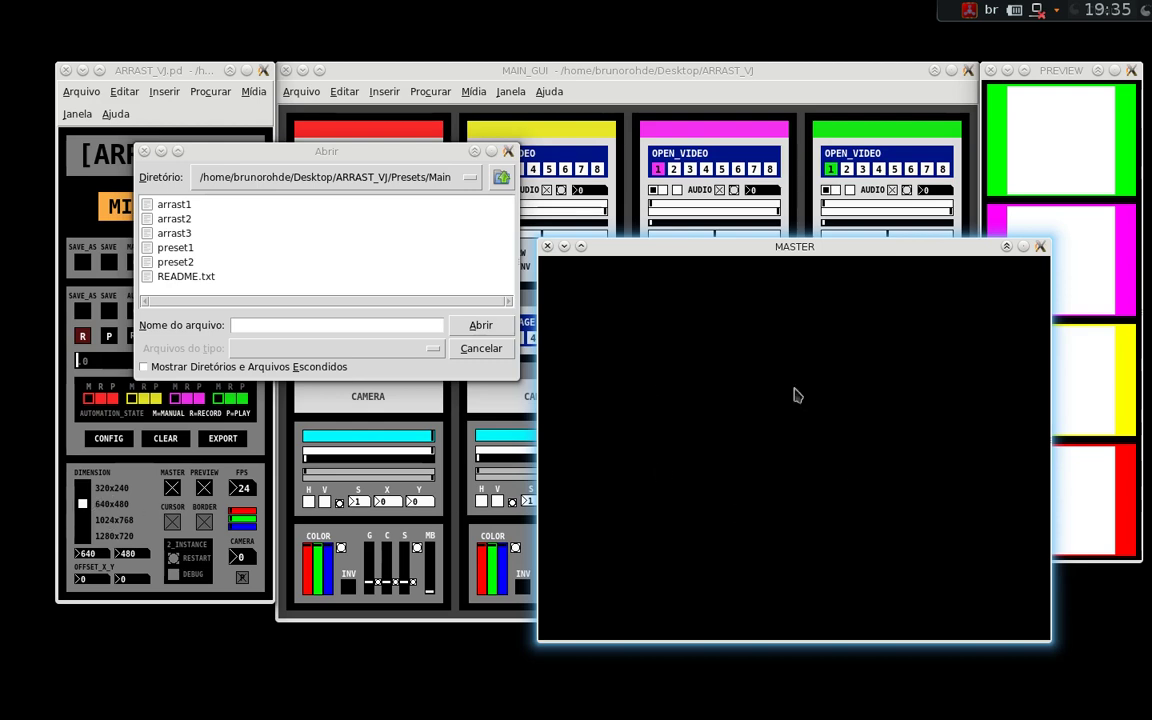
click(180, 234)
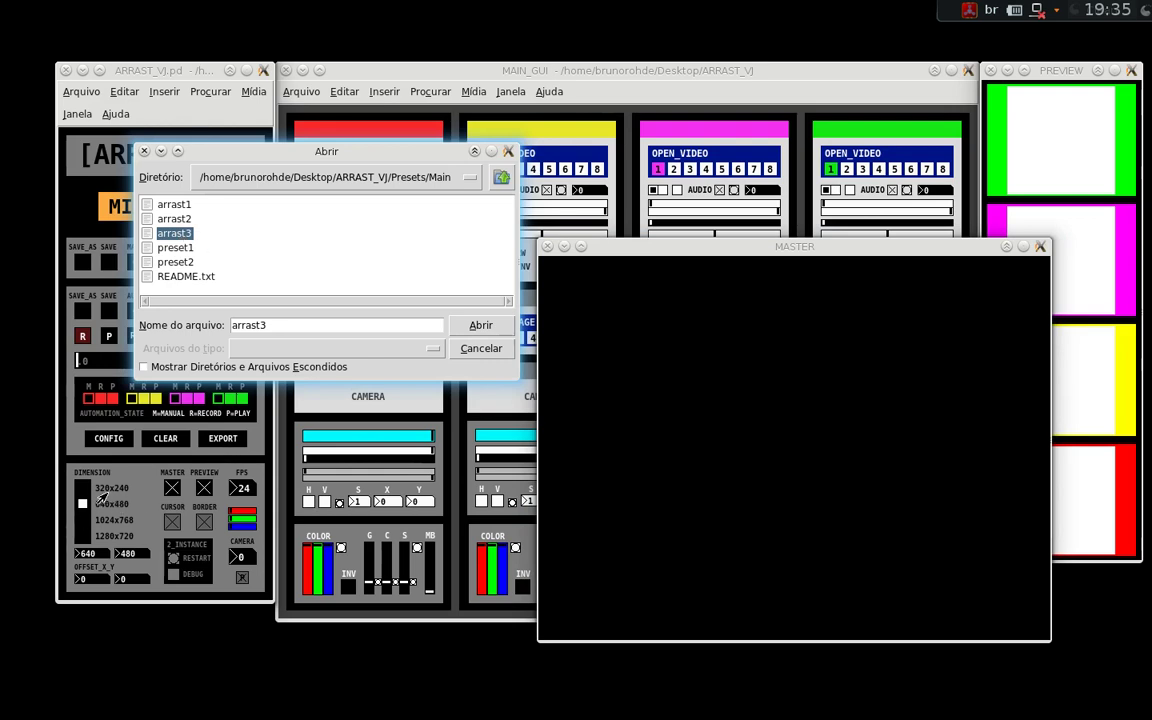
click(480, 332)
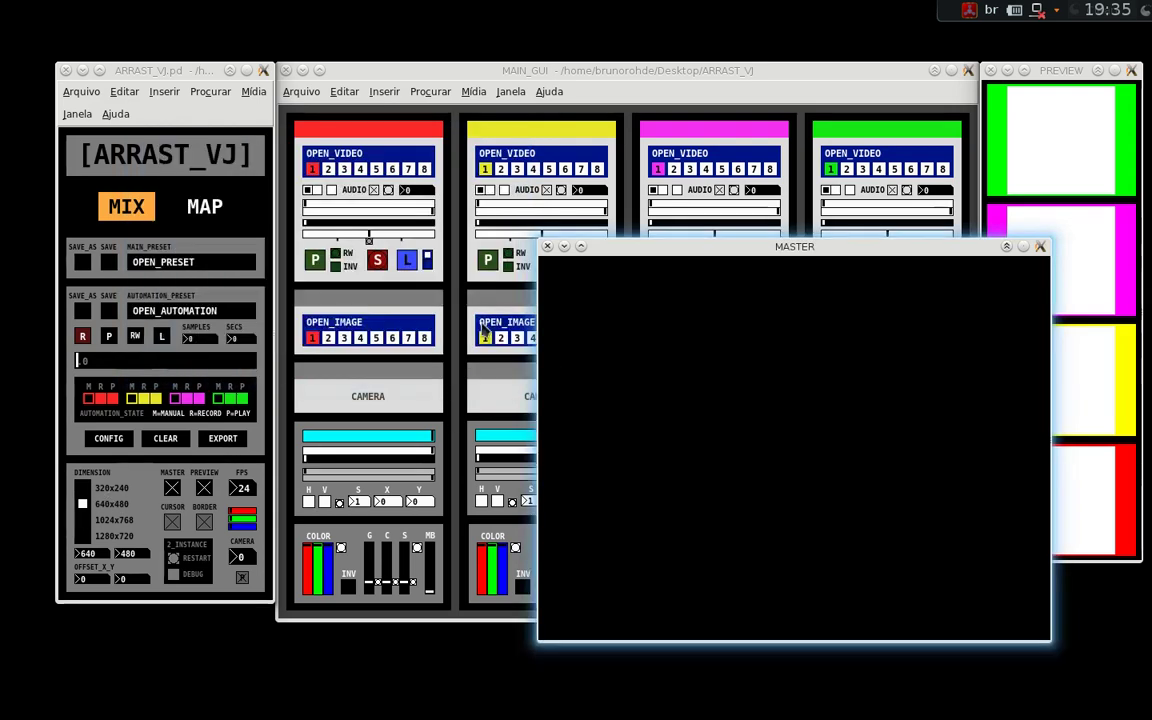
Step: Try the 320x240 output dimension, set it back to 640x480 and reposition the MASTER window
drag(188, 492, 653, 388)
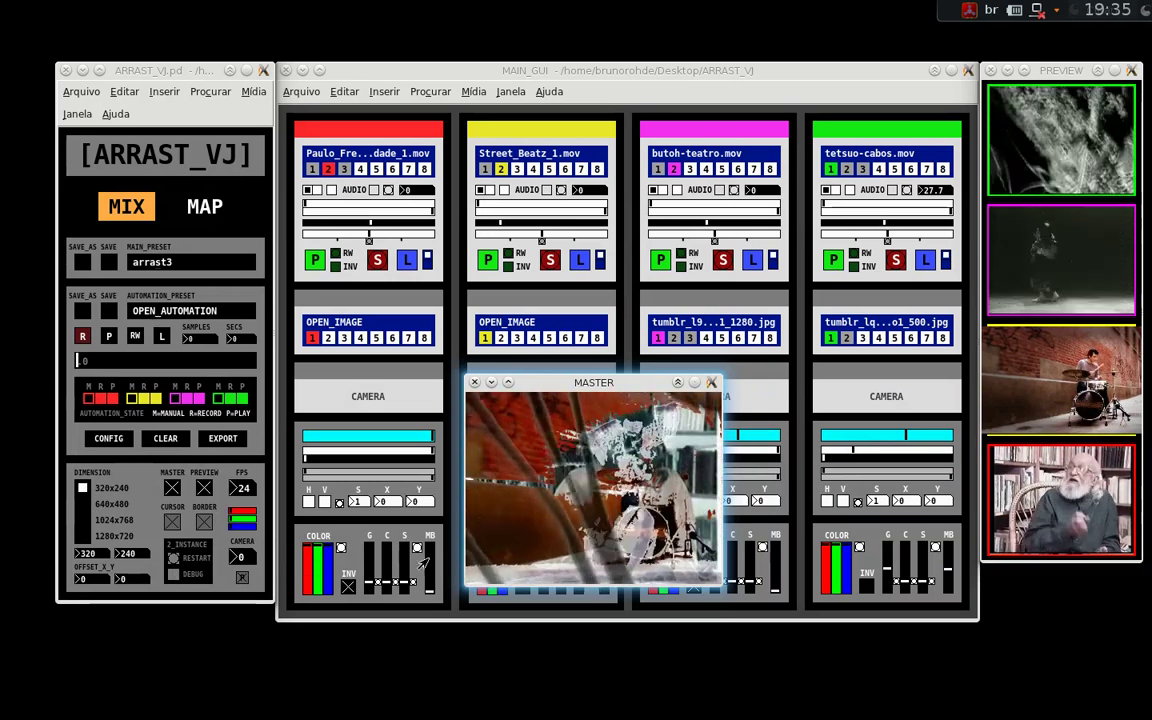
click(253, 597)
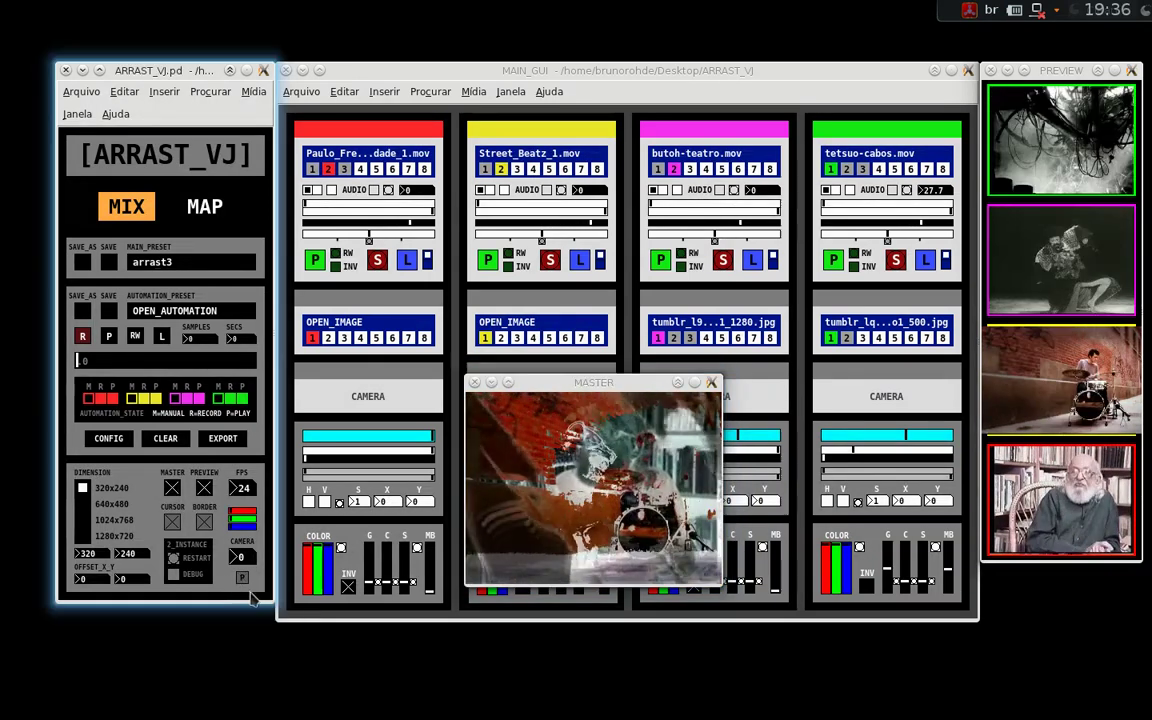
click(82, 503)
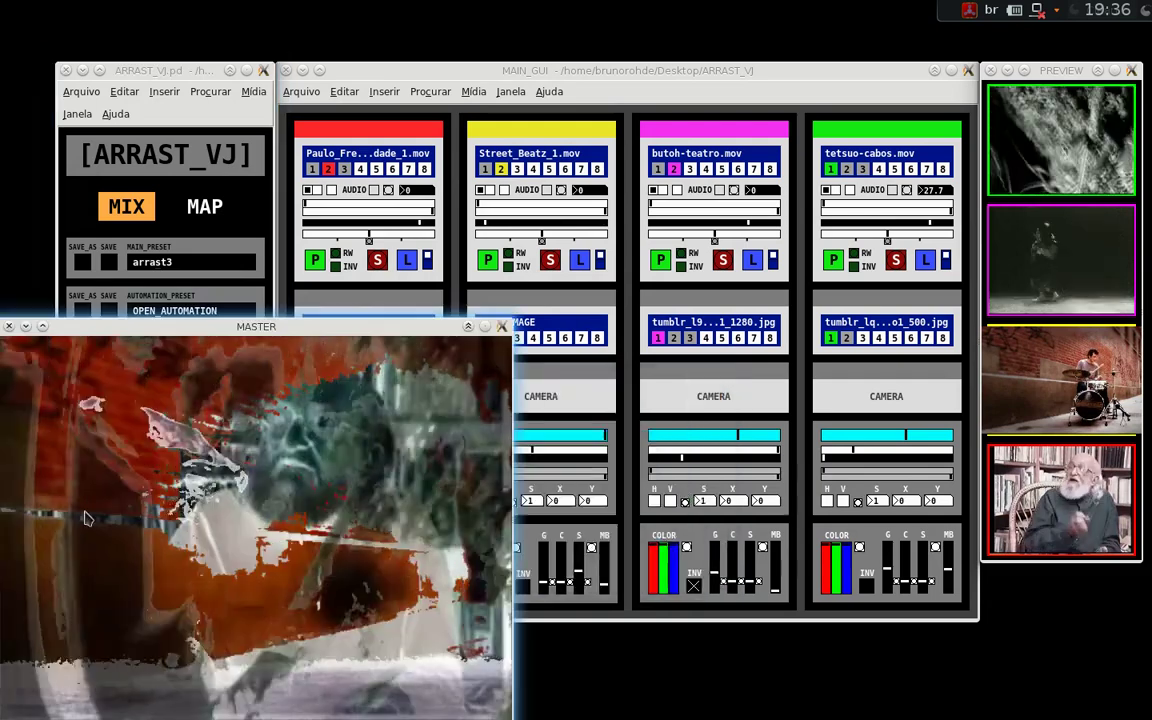
drag(250, 328, 622, 218)
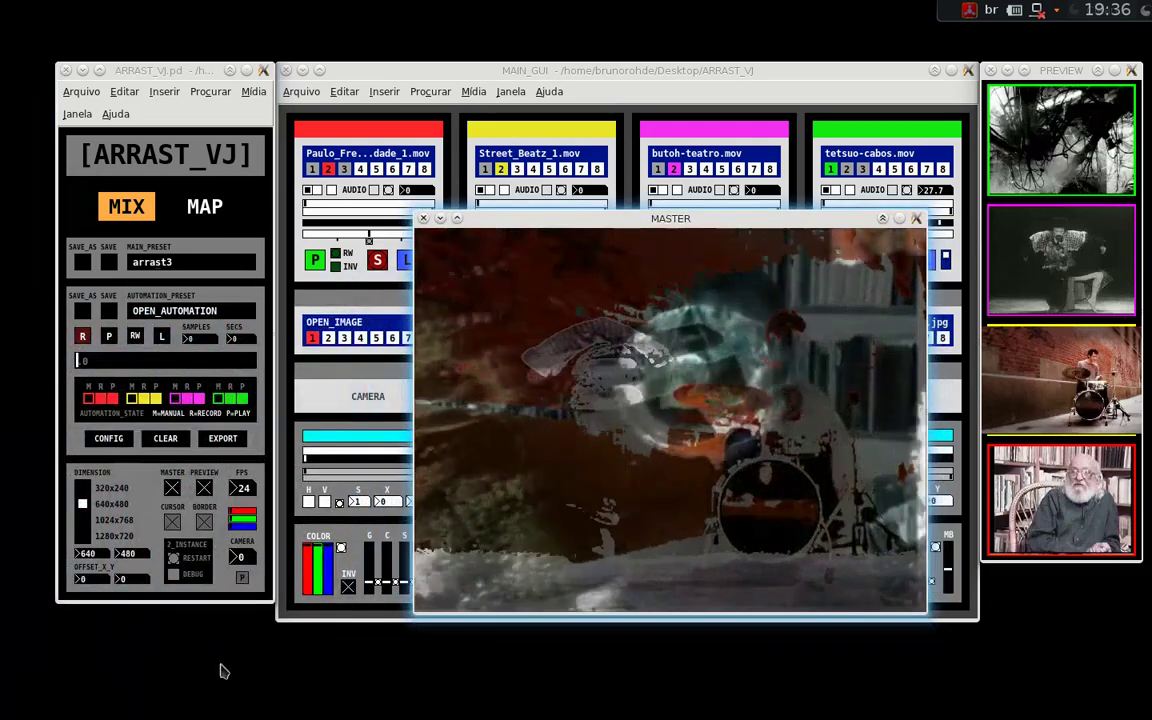
Step: Load the main preset arrast2 and switch back to the preset arrast3
click(137, 263)
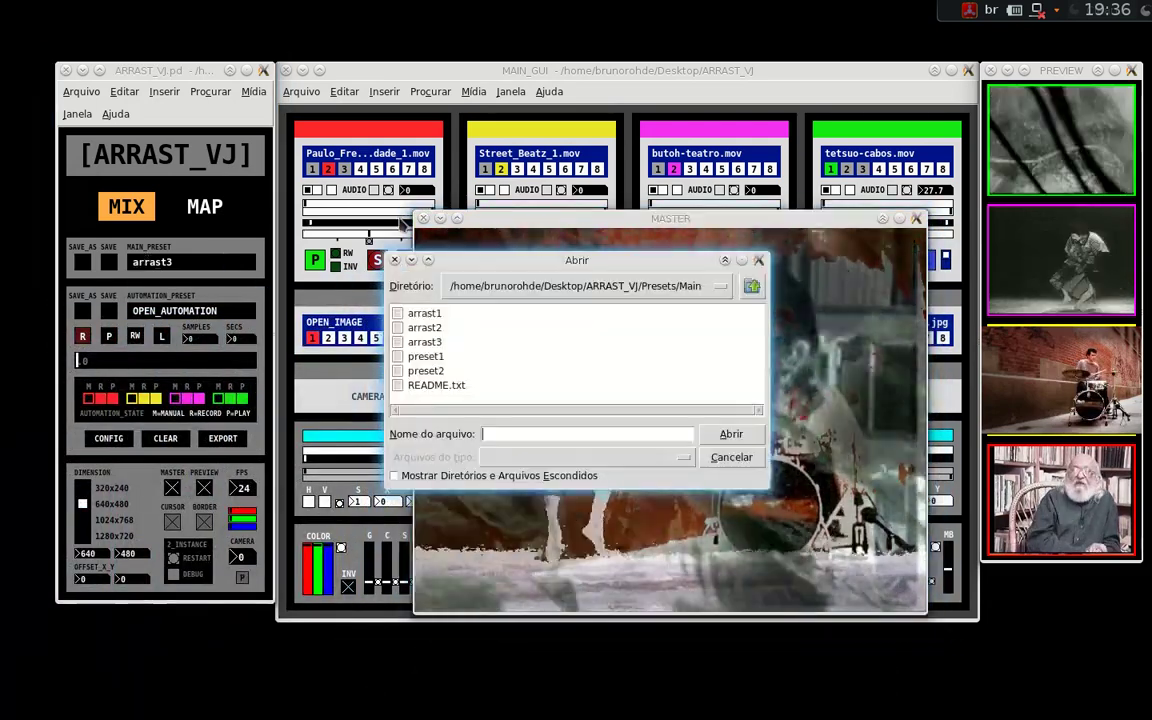
drag(417, 259, 258, 219)
double_click(263, 288)
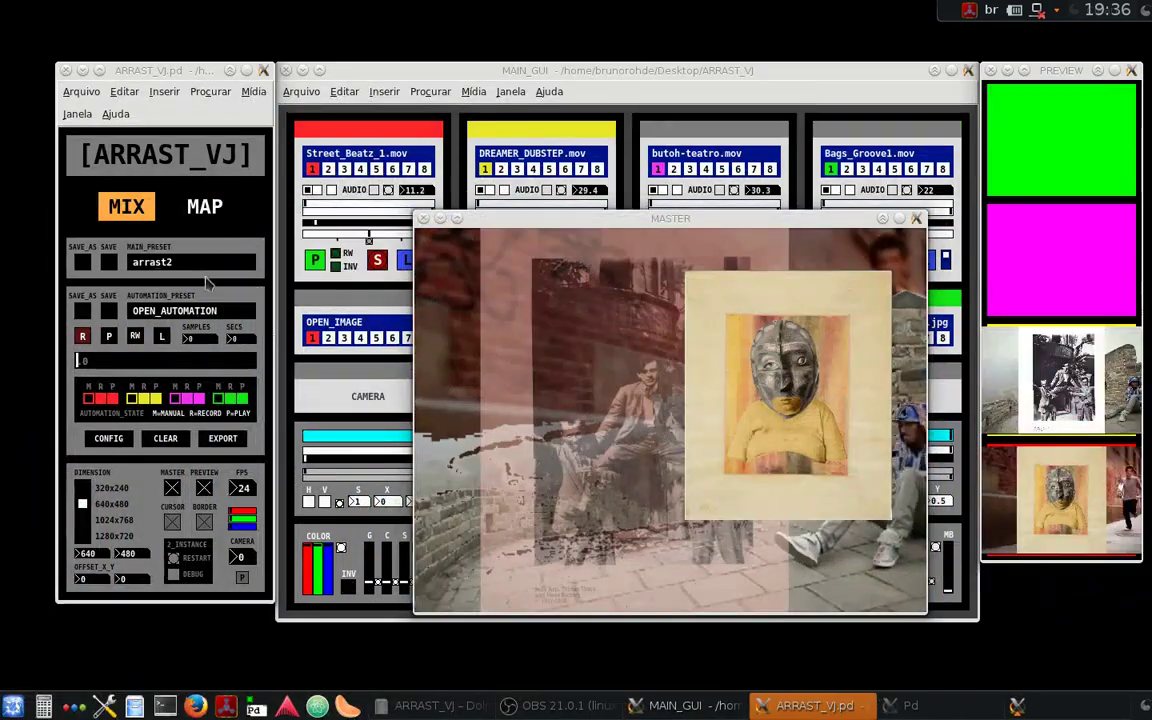
click(196, 266)
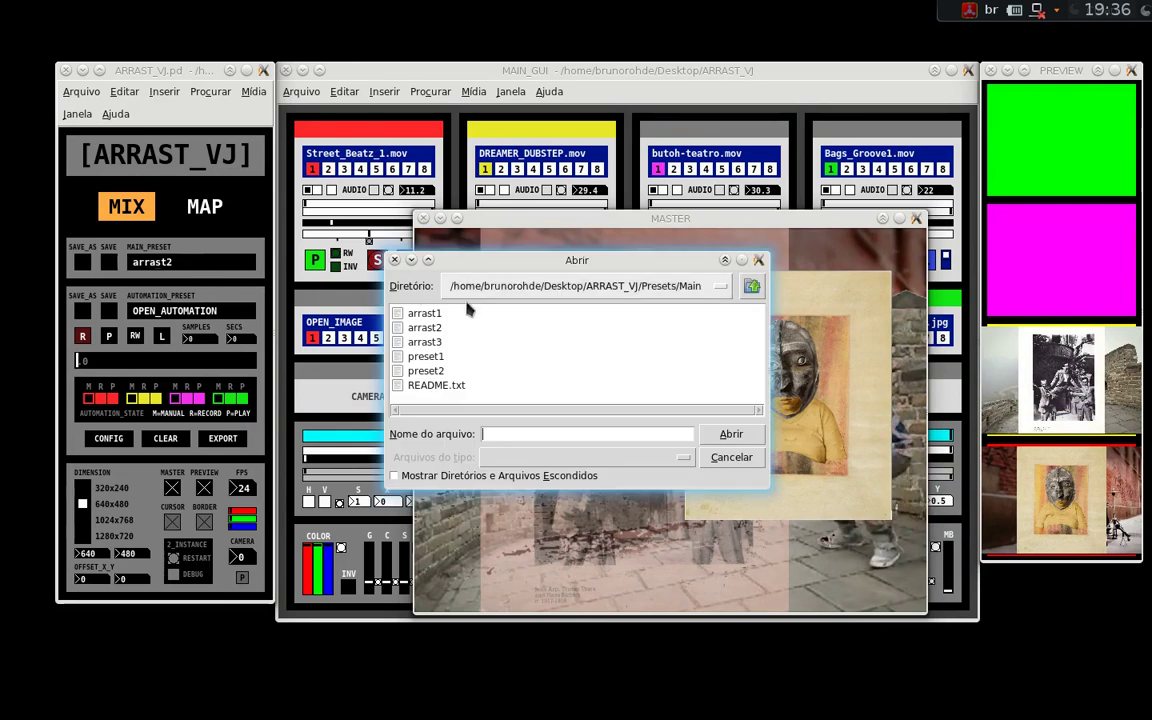
double_click(425, 327)
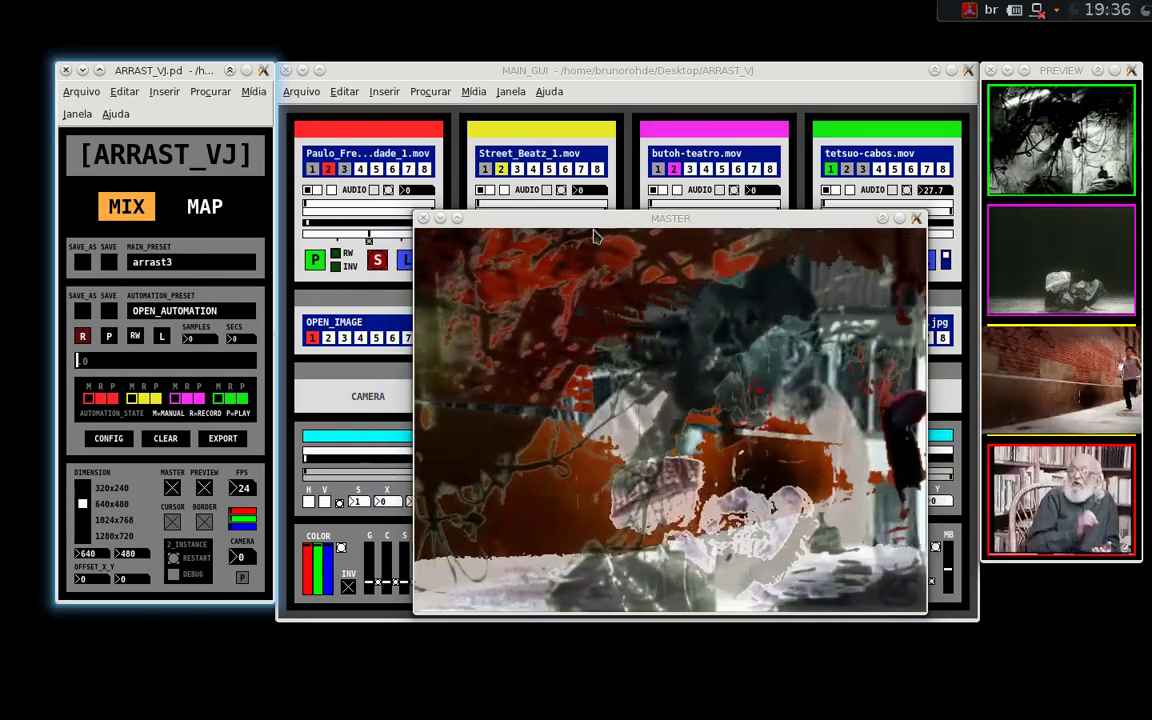
drag(576, 220, 529, 258)
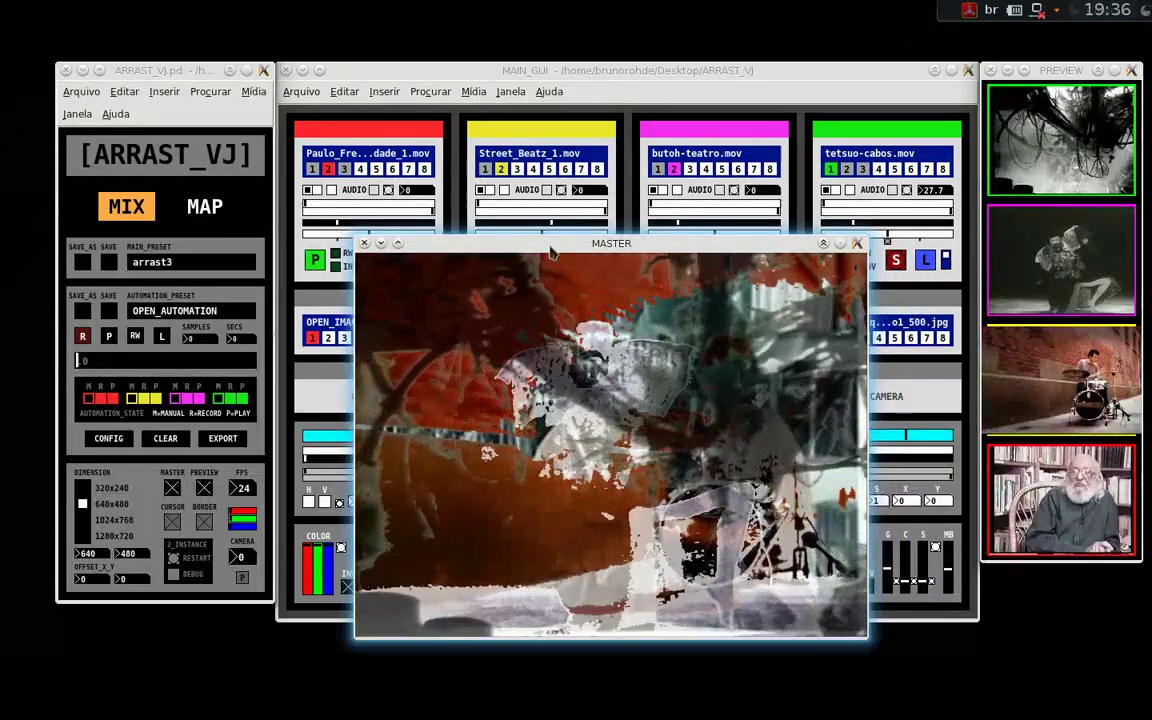
drag(565, 246, 537, 250)
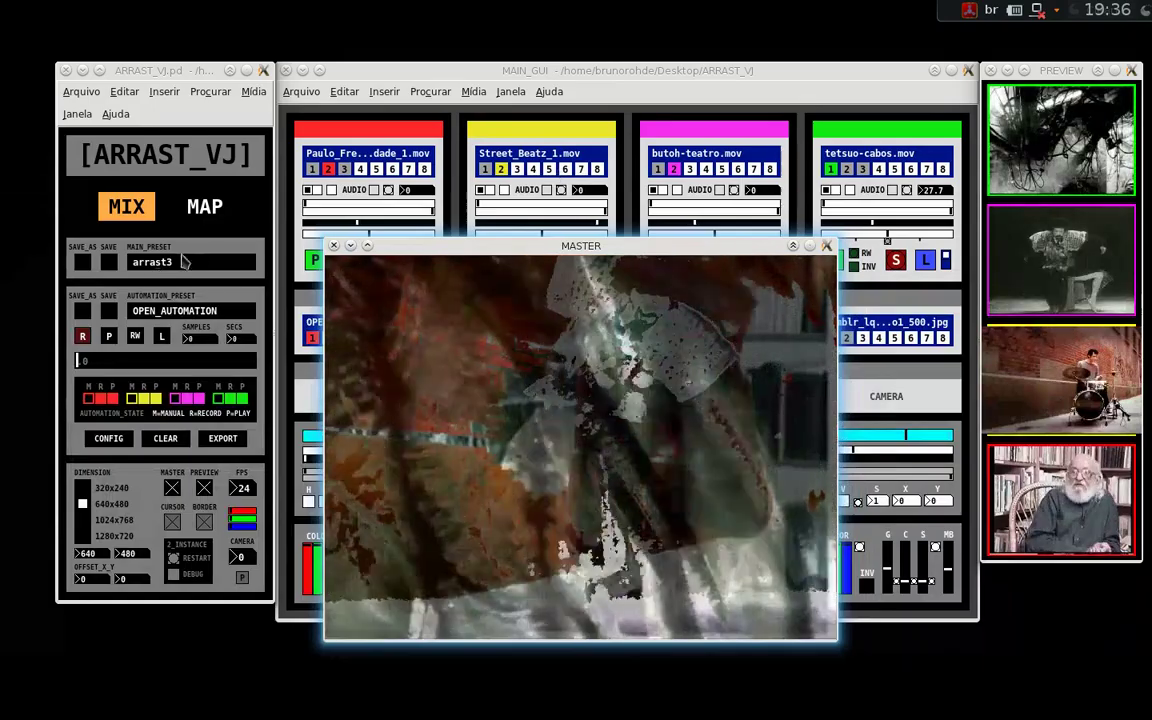
drag(500, 254, 498, 314)
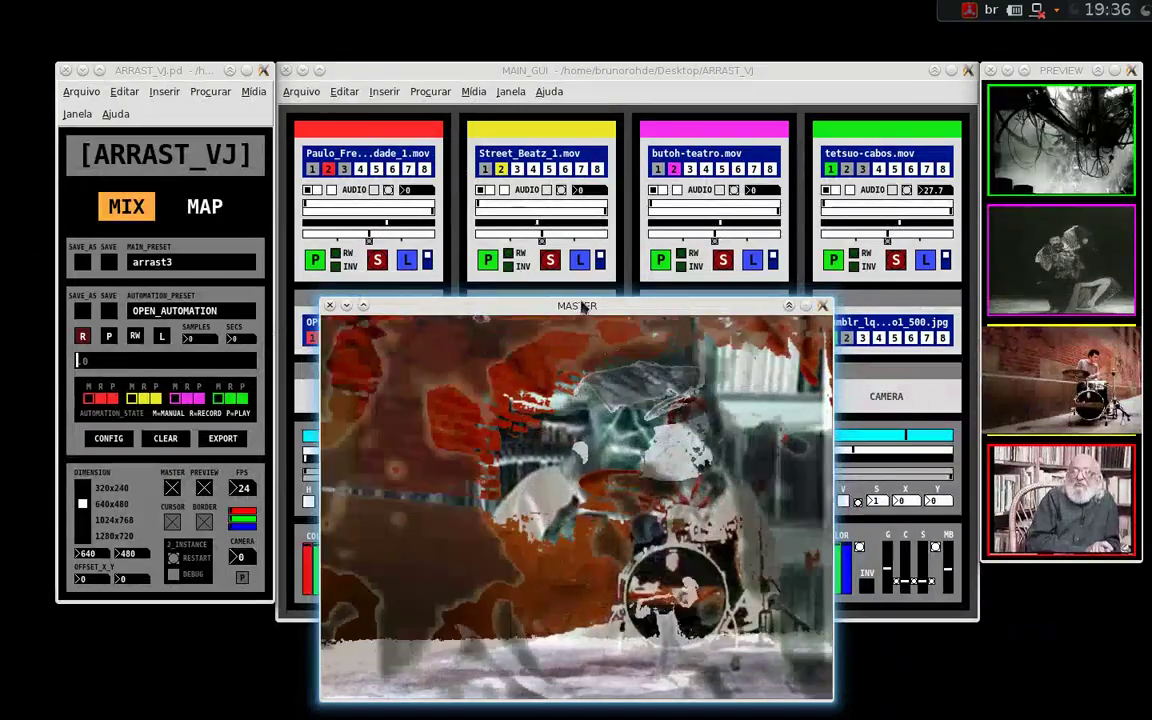
drag(586, 306, 432, 258)
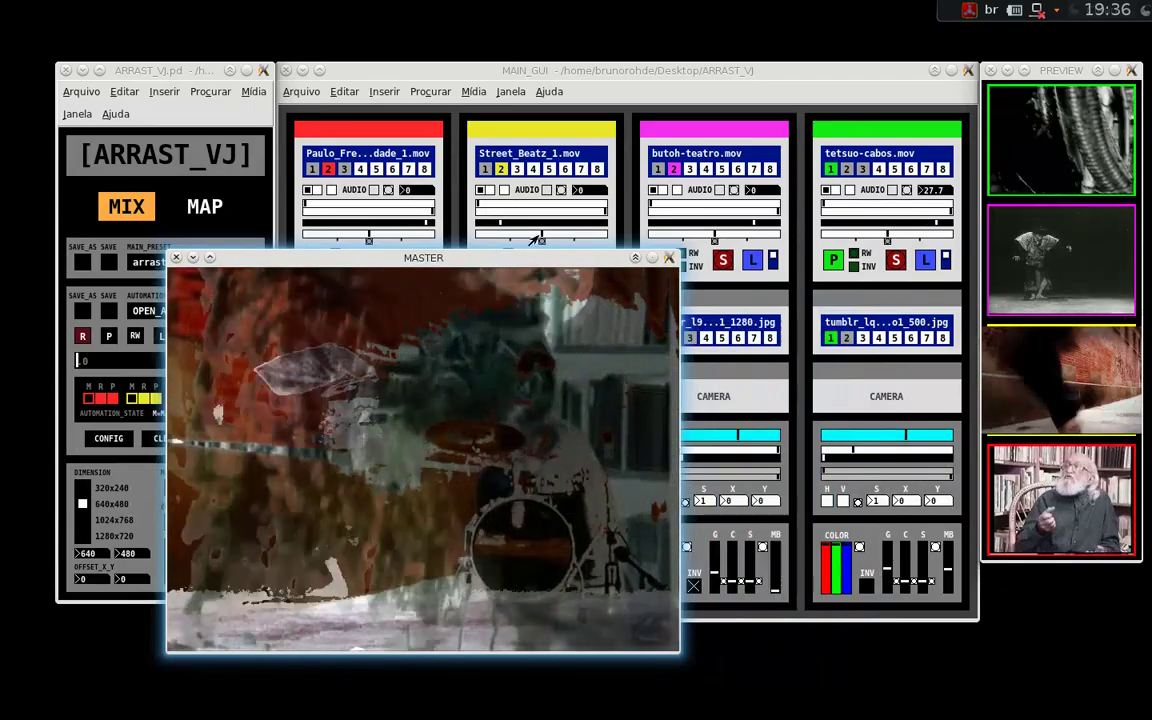
drag(546, 257, 802, 250)
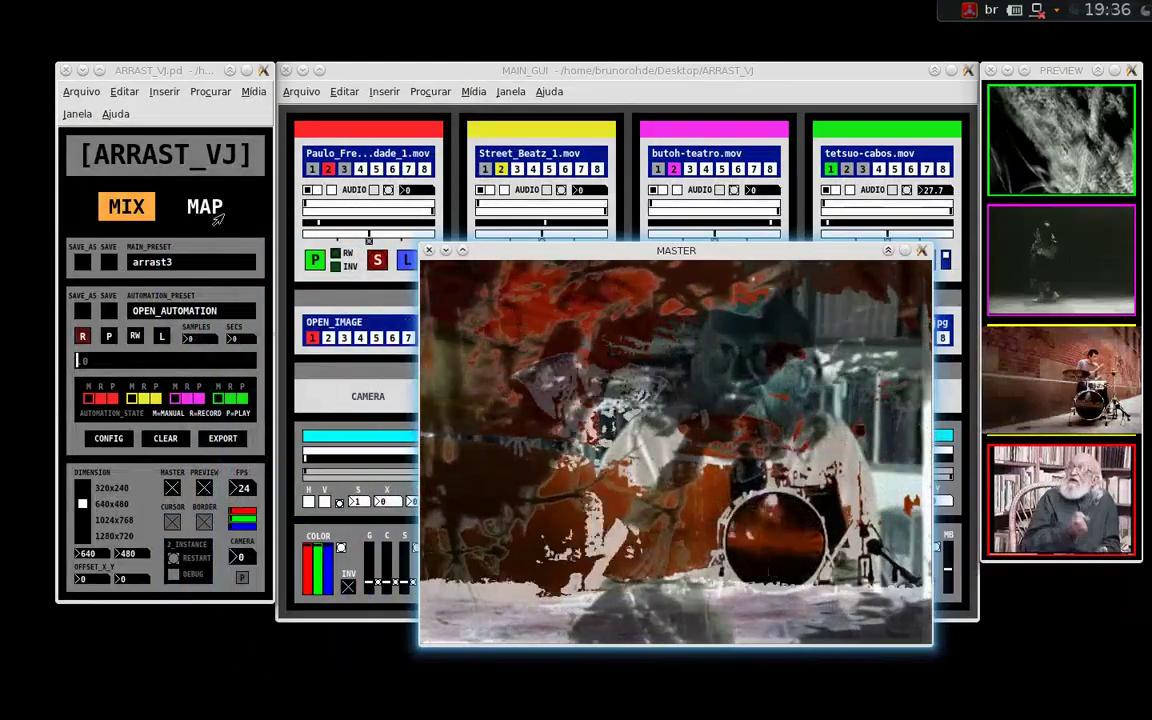
drag(532, 258, 699, 299)
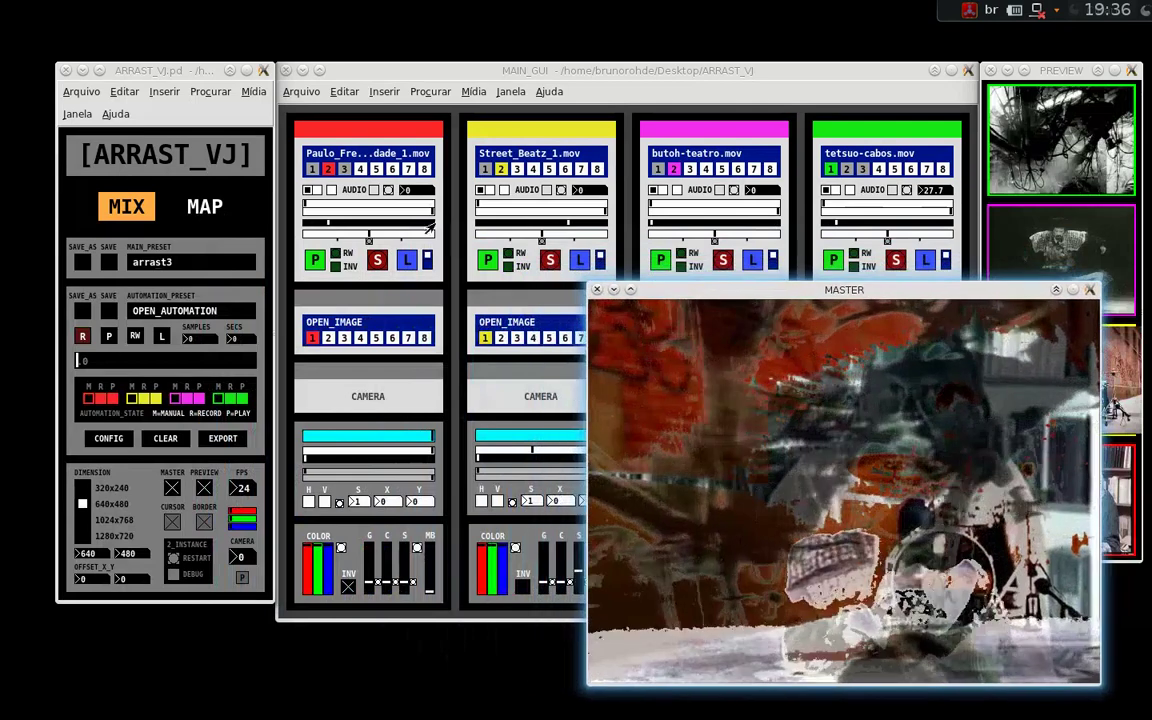
Step: Switch from mixing to MAP mode and arrange the MAP_GUI and MASTER windows side by side
click(205, 206)
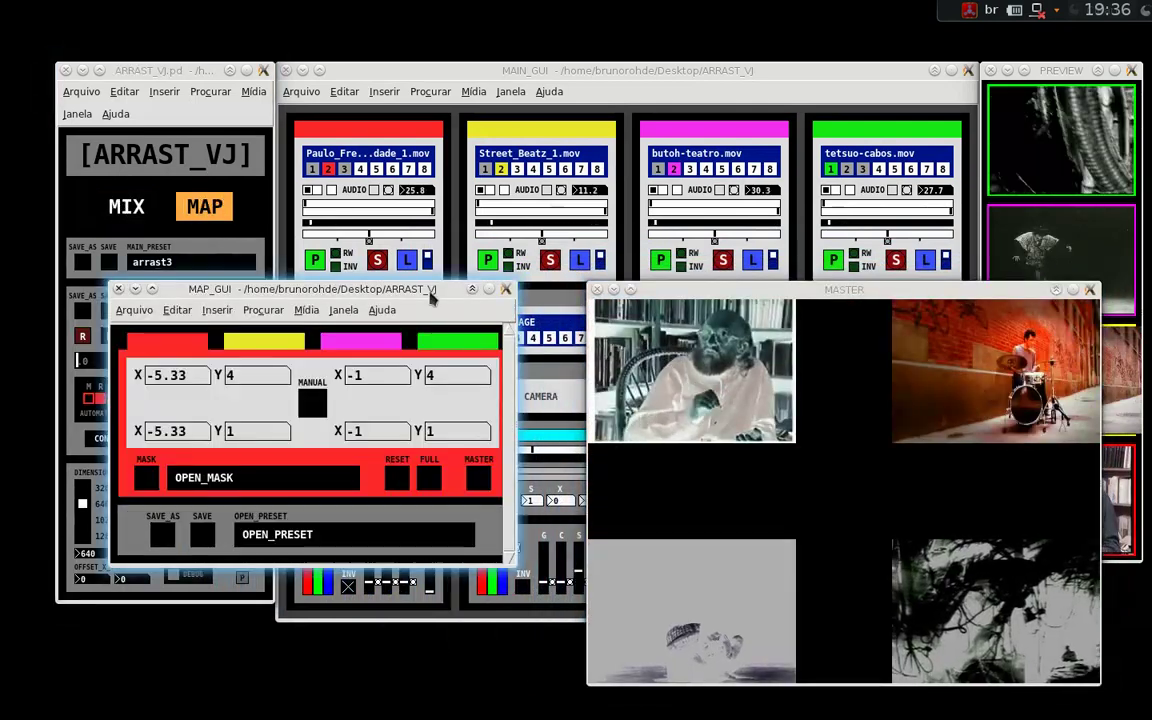
drag(452, 289, 447, 206)
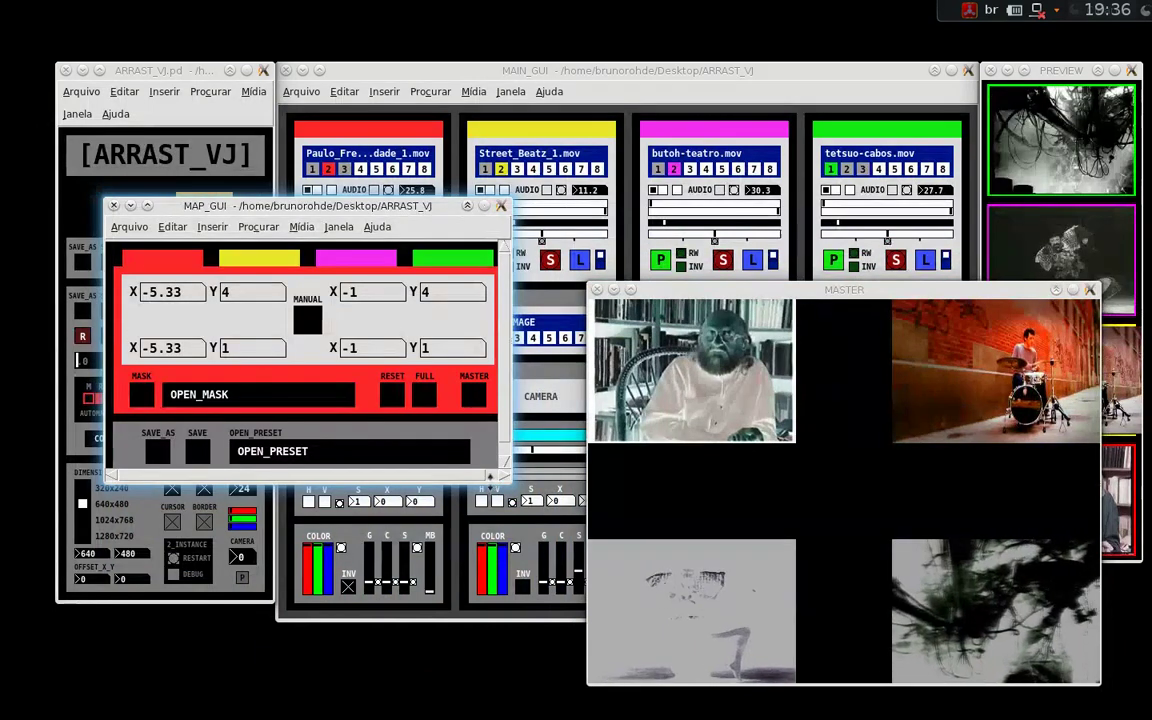
mouse_move(490, 485)
mouse_down()
mouse_move(488, 570)
mouse_move(483, 477)
mouse_up()
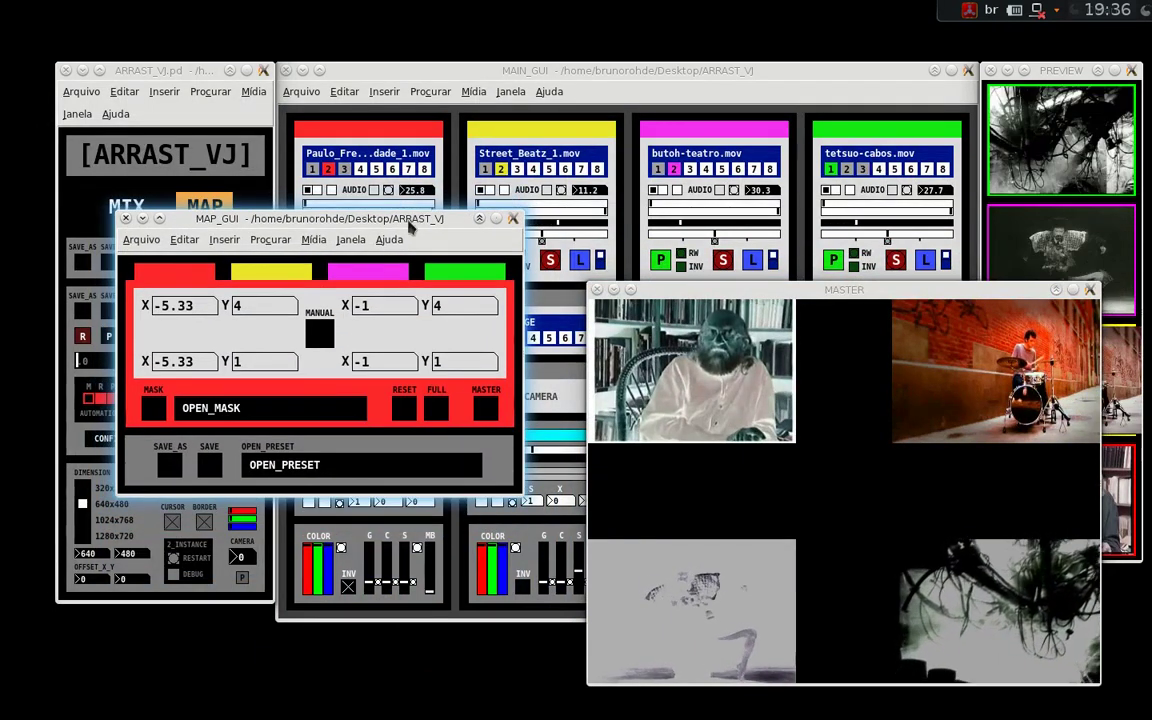
drag(424, 225, 407, 192)
drag(711, 289, 631, 182)
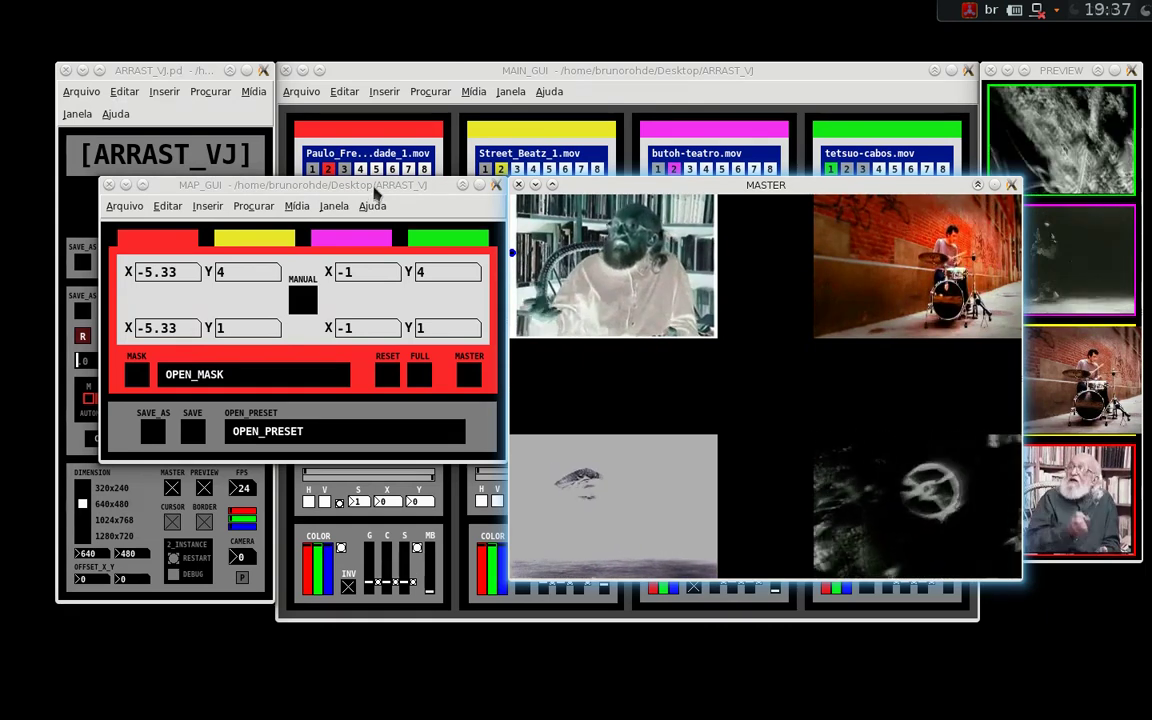
Step: Examine the corner coordinates of the red, yellow, magenta and green channels in the mapping window
click(376, 191)
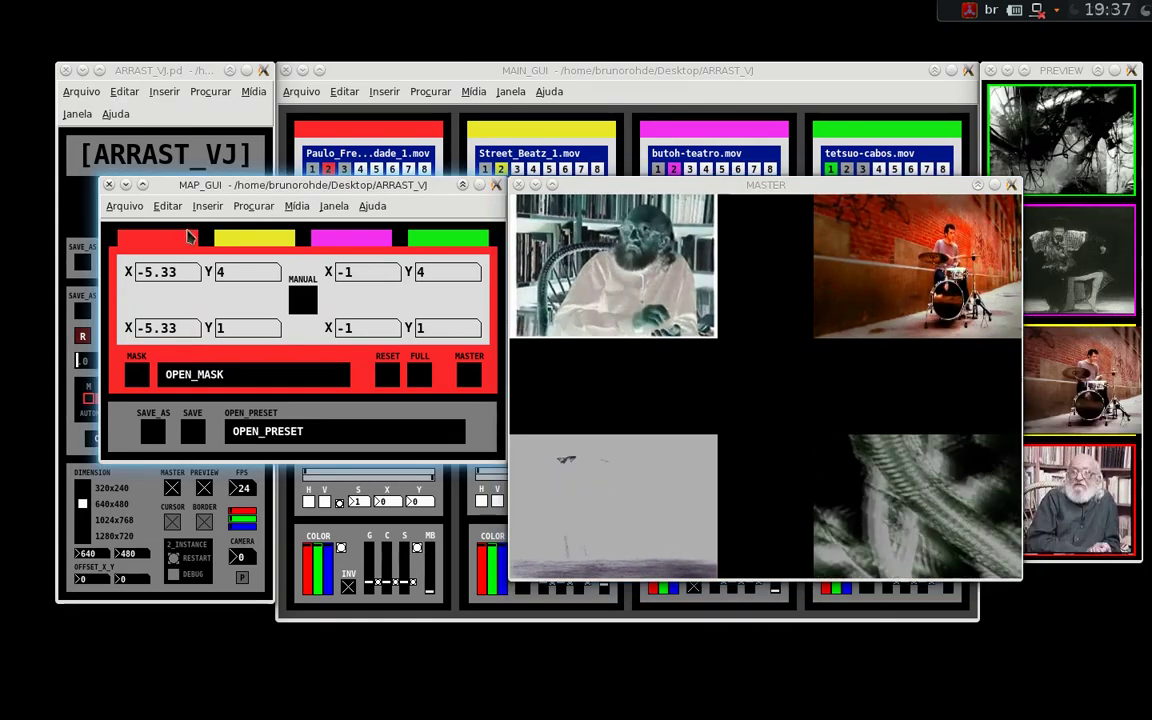
click(258, 240)
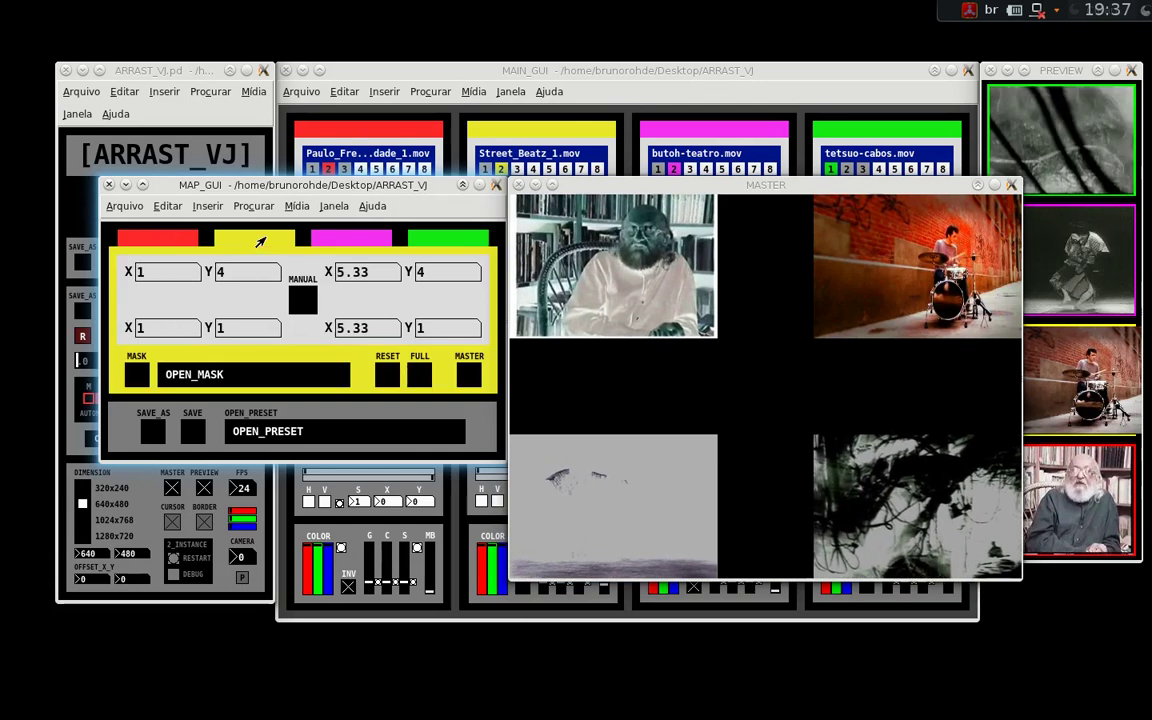
click(155, 243)
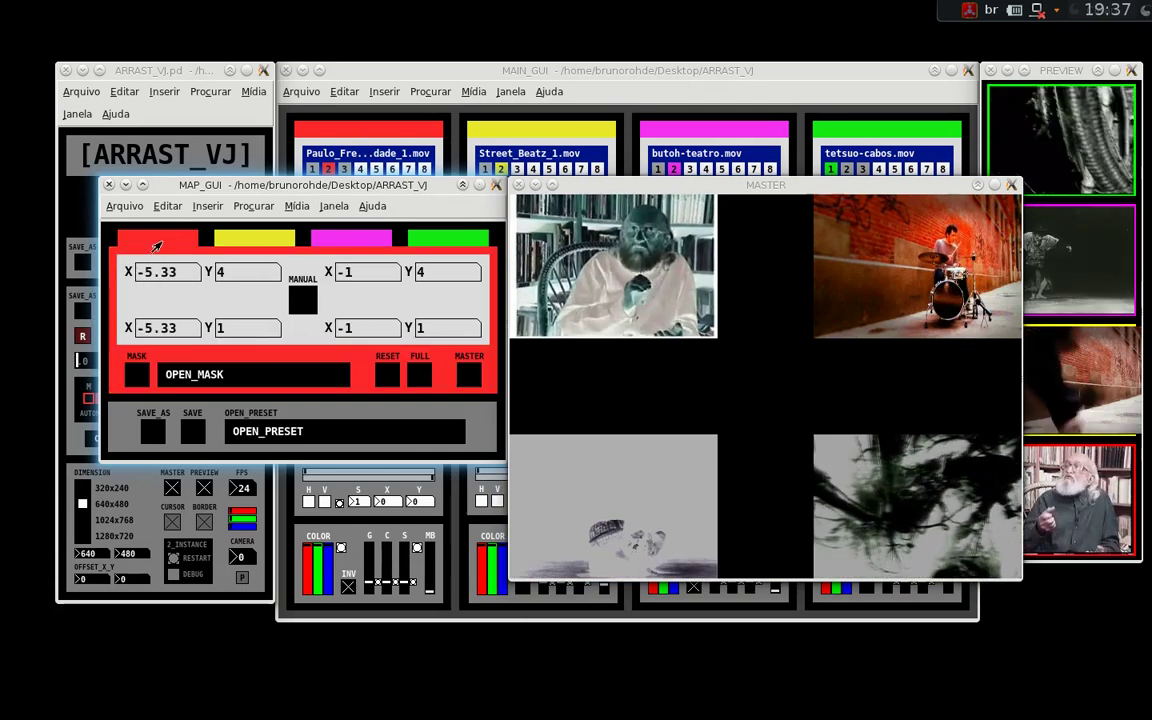
click(245, 238)
click(150, 236)
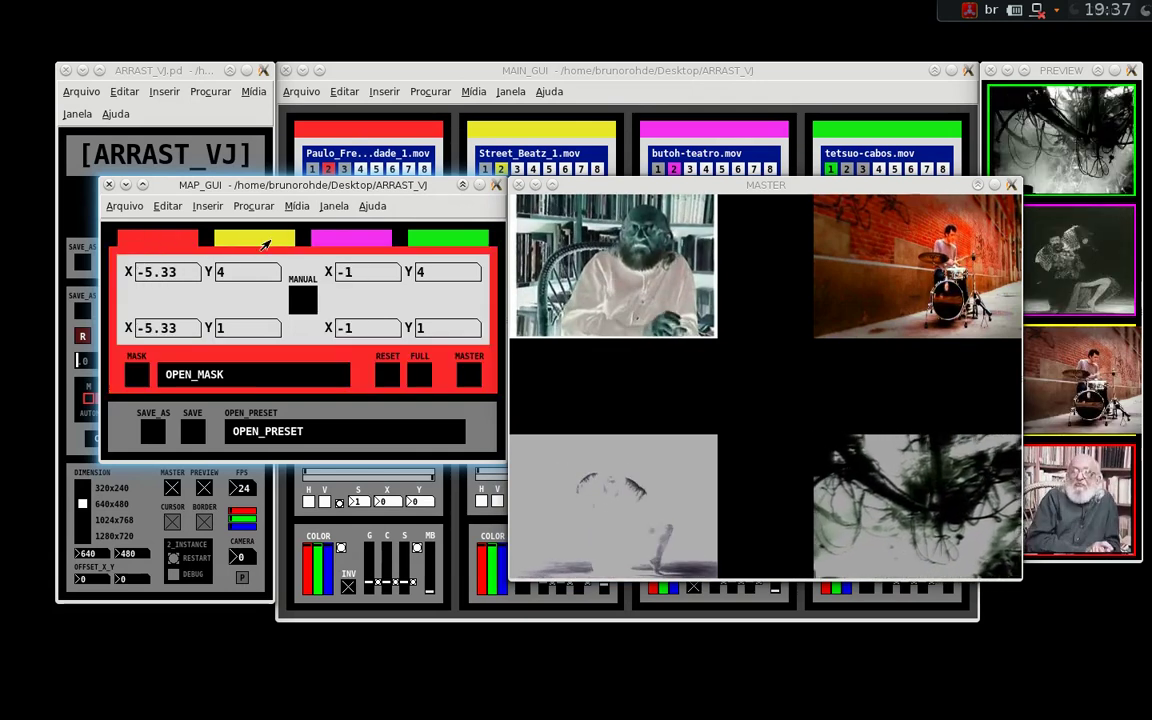
click(255, 239)
click(348, 248)
click(431, 241)
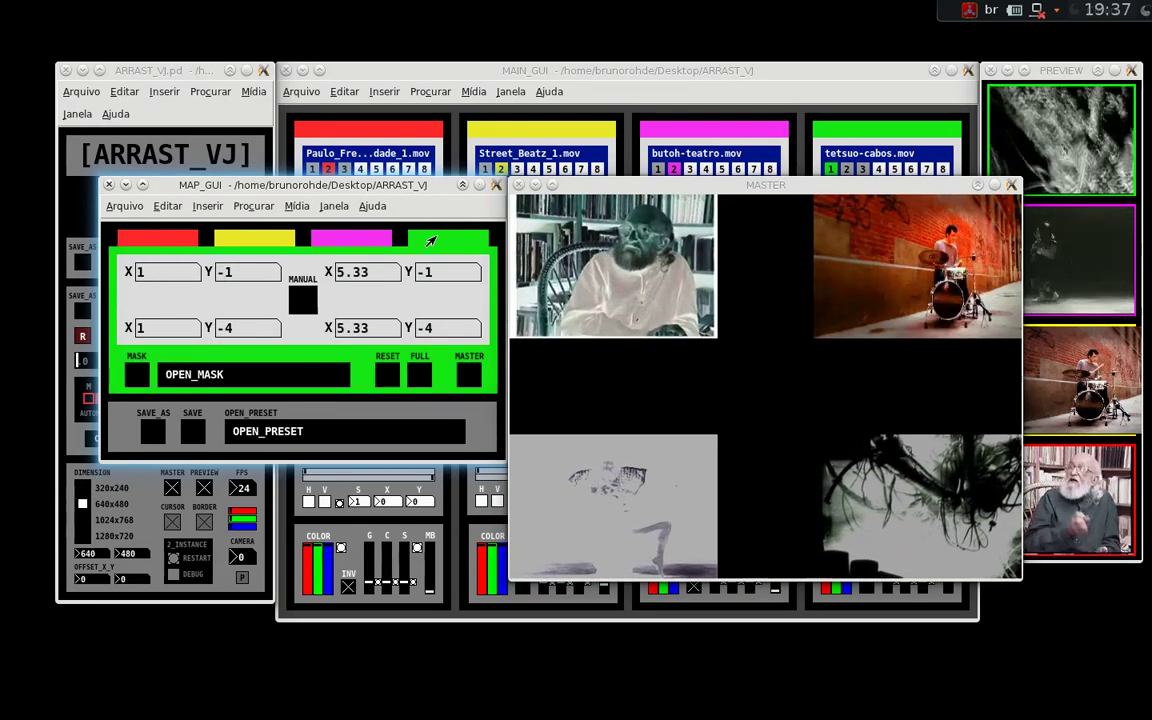
Step: Set the X coordinate of the red channel's upper-left corner to -3.33
click(132, 238)
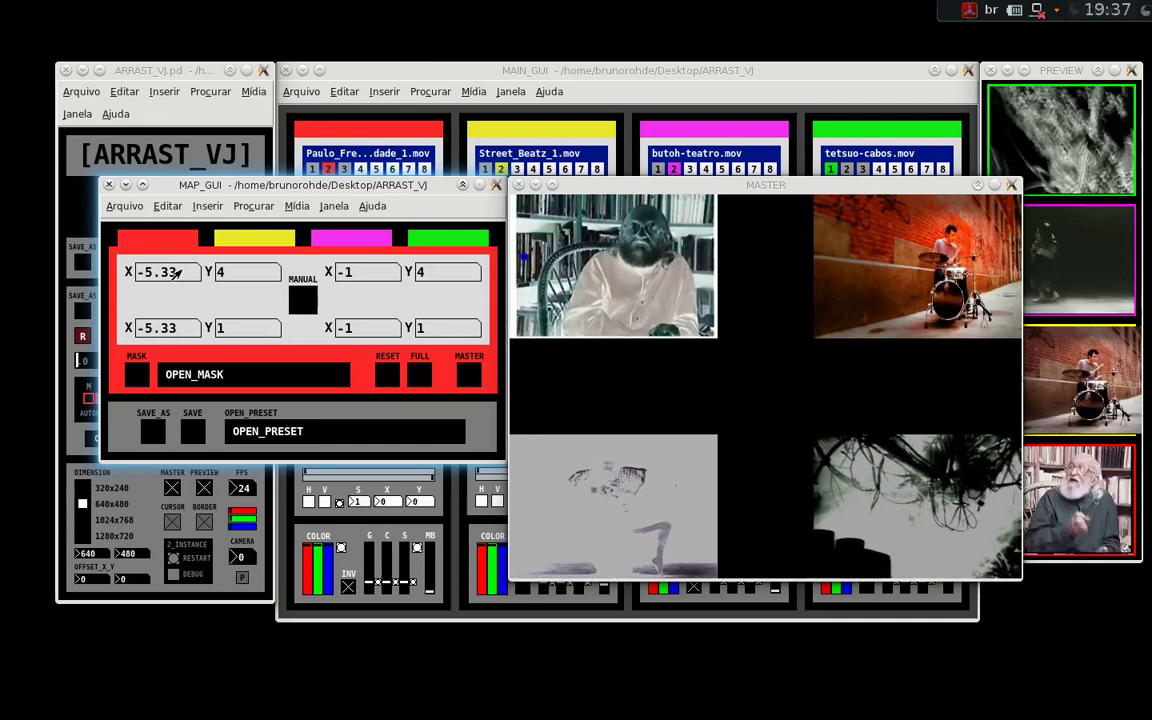
drag(175, 278, 188, 283)
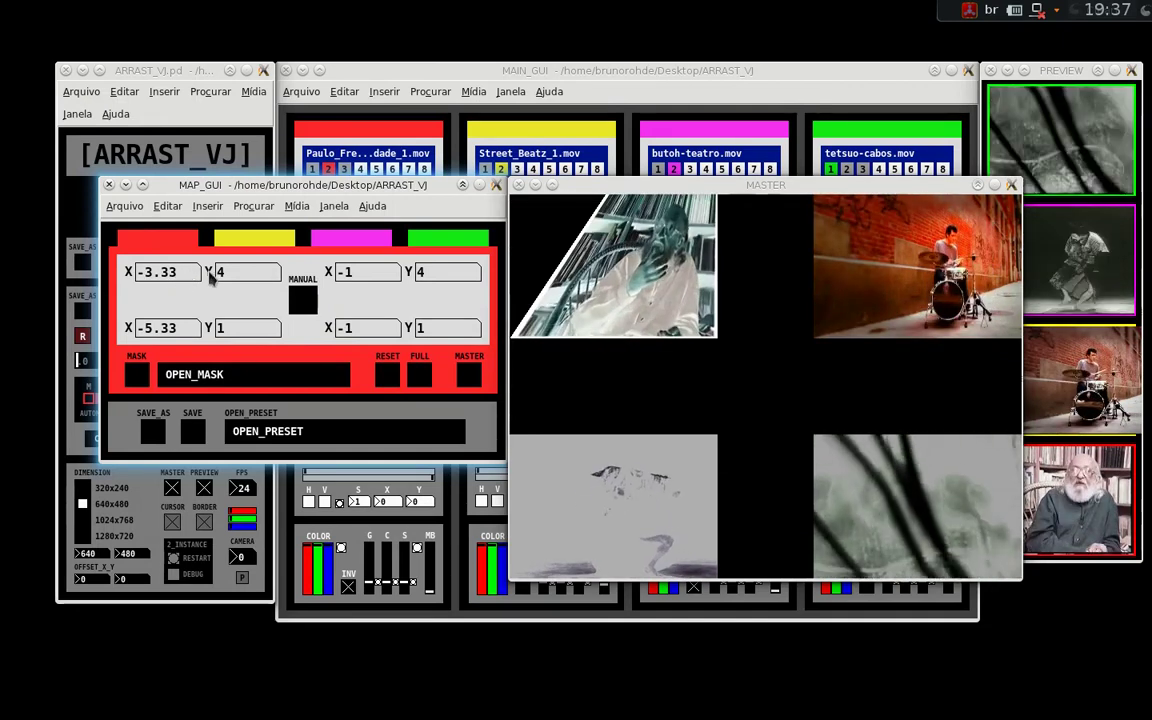
Step: Move the red channel's upper-left corner to X -4.02, Y 3.66 and its lower-right corner to X -0.23, Y 0.66
drag(224, 278, 226, 262)
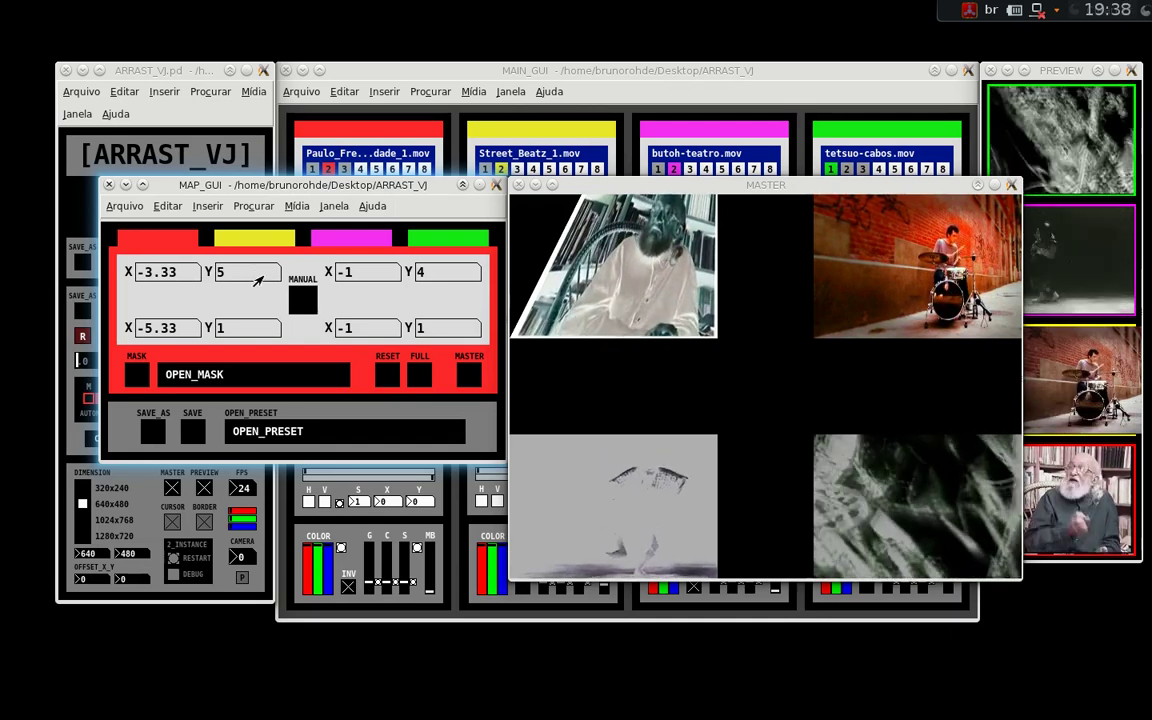
drag(249, 277, 239, 350)
drag(240, 422, 240, 380)
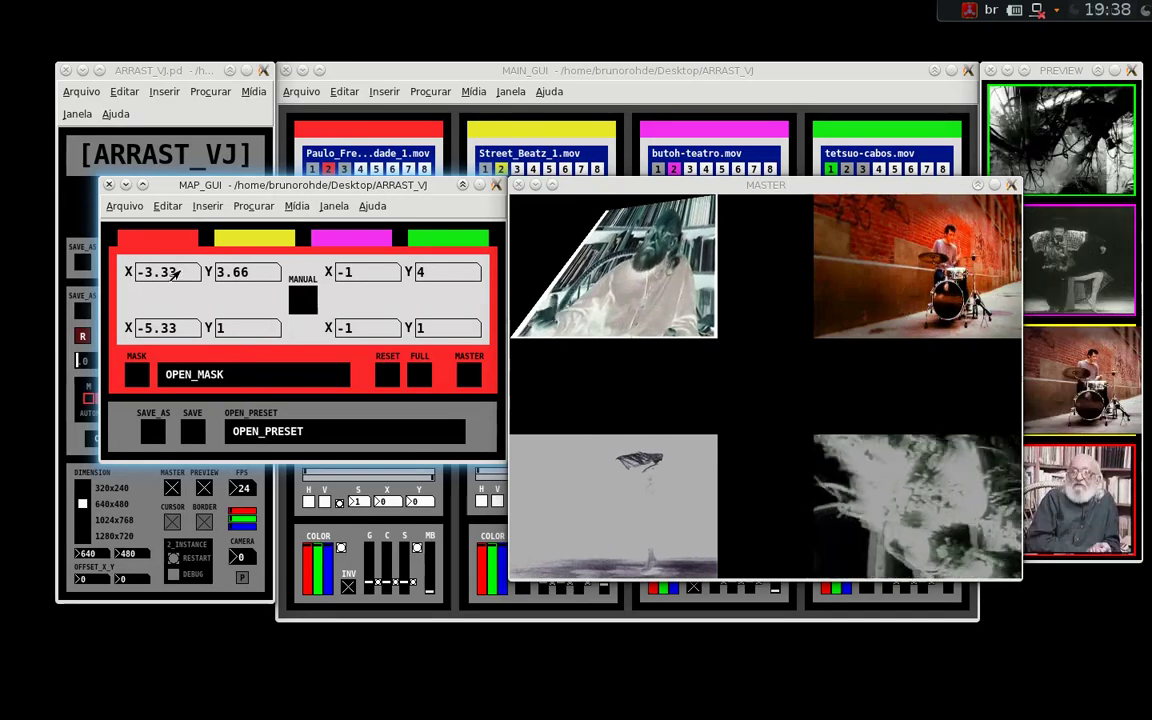
drag(165, 271, 311, 292)
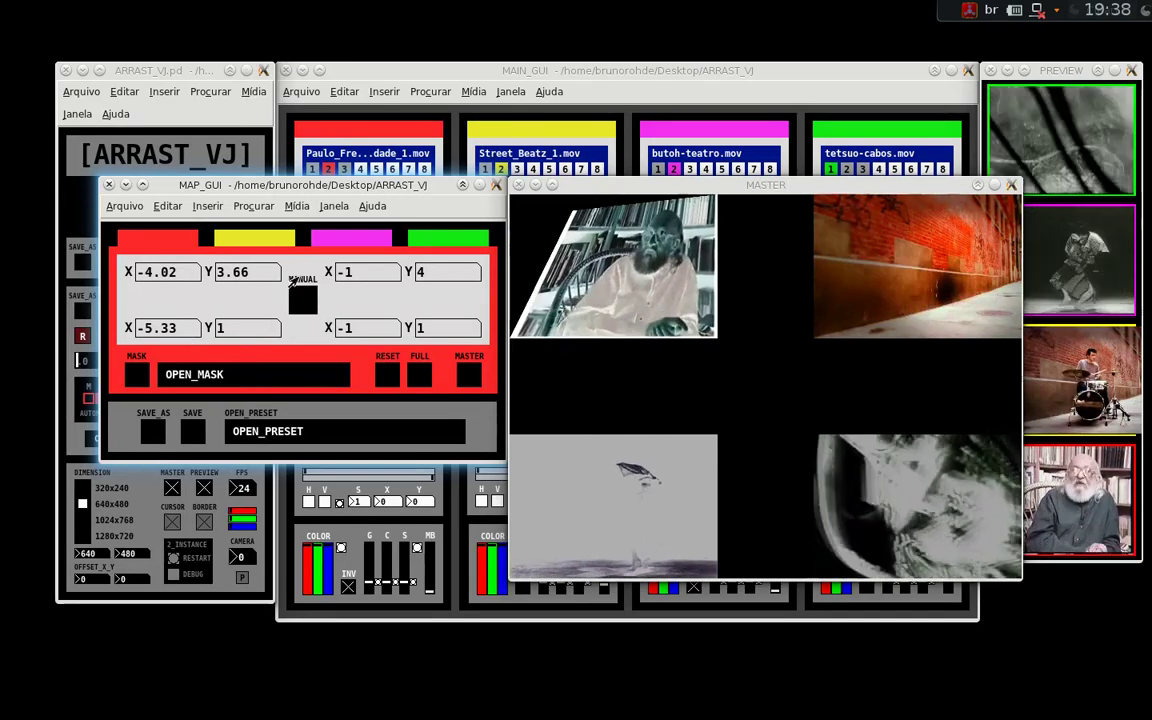
drag(381, 328, 381, 271)
drag(458, 336, 441, 370)
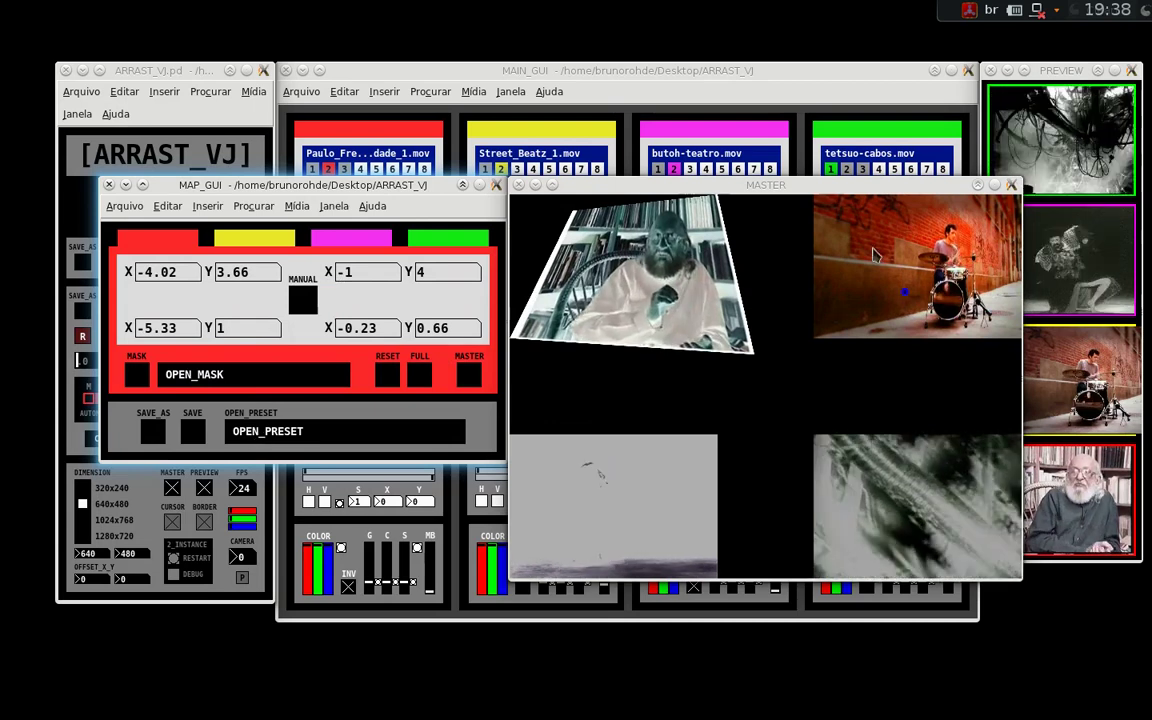
Step: Move the yellow channel's upper-left corner to X -0.29, Y 3.43
click(240, 238)
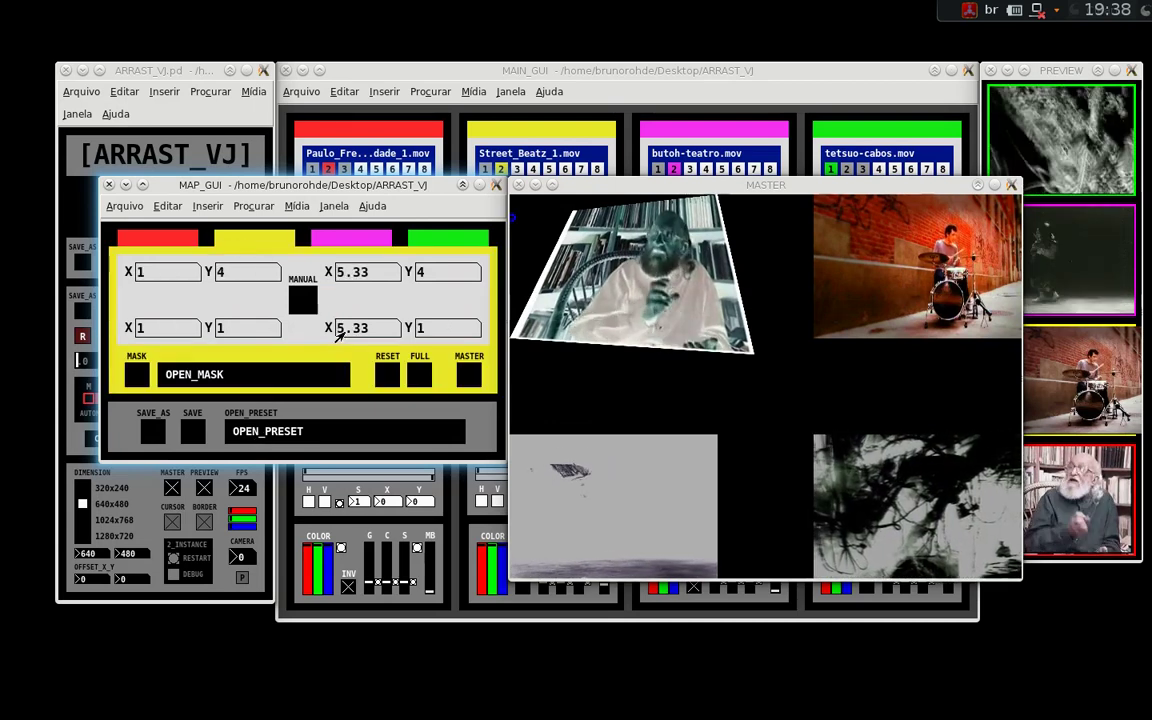
drag(175, 282, 180, 409)
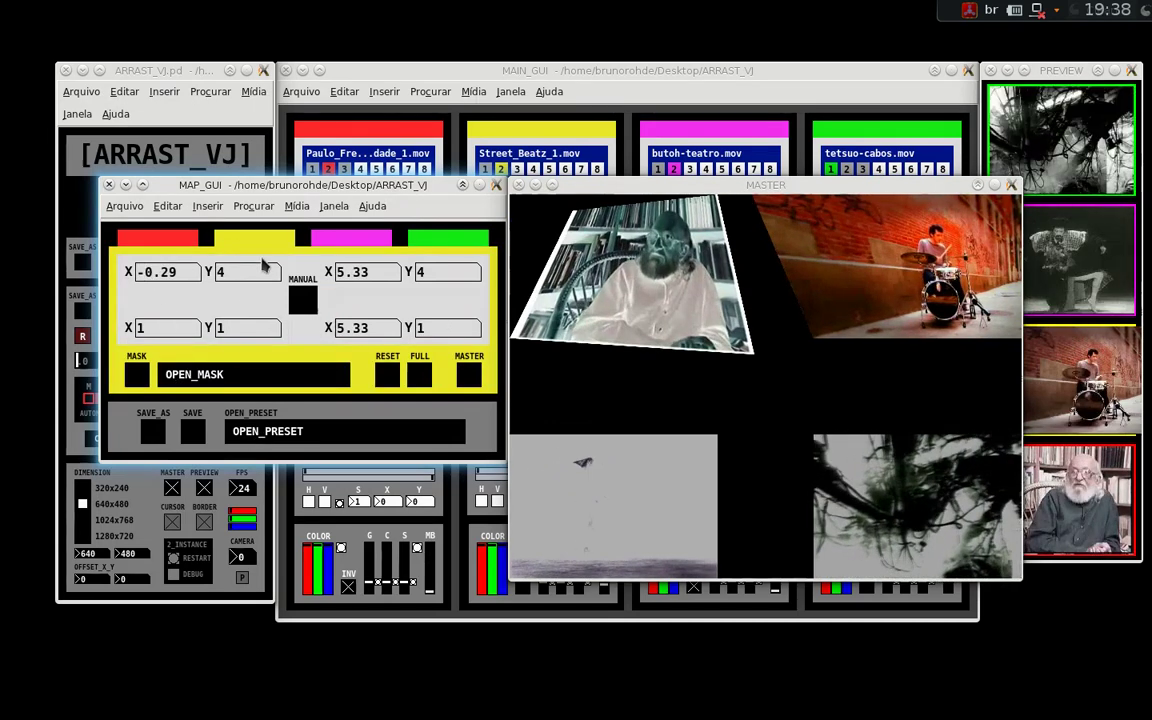
drag(265, 264, 252, 320)
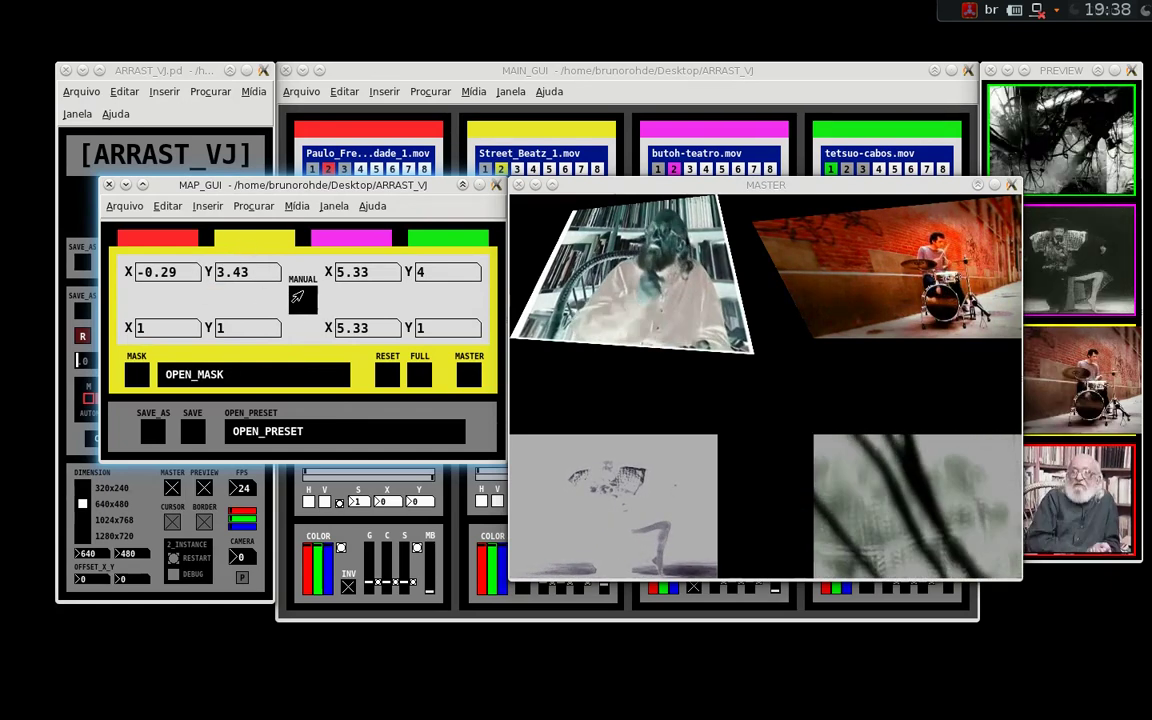
Step: Enable manual mapping for the yellow channel and fit its left edge to red's right edge, with the upper-right corner at X 3.46667, Y 3.3
click(303, 300)
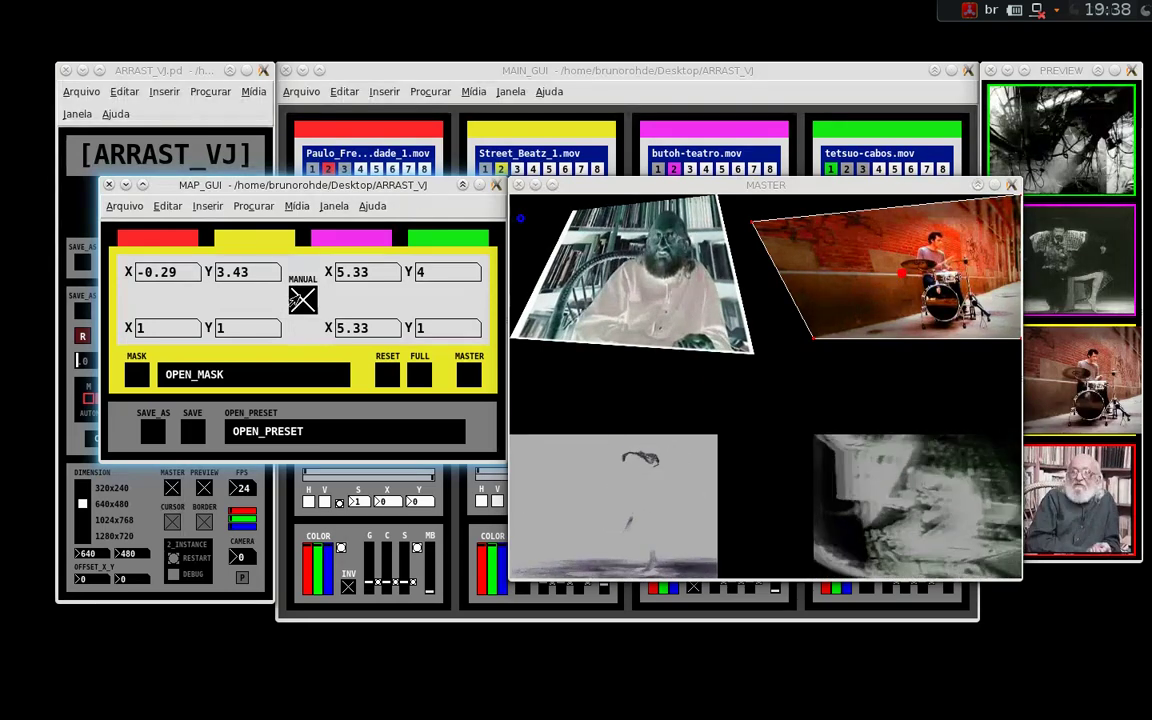
click(904, 283)
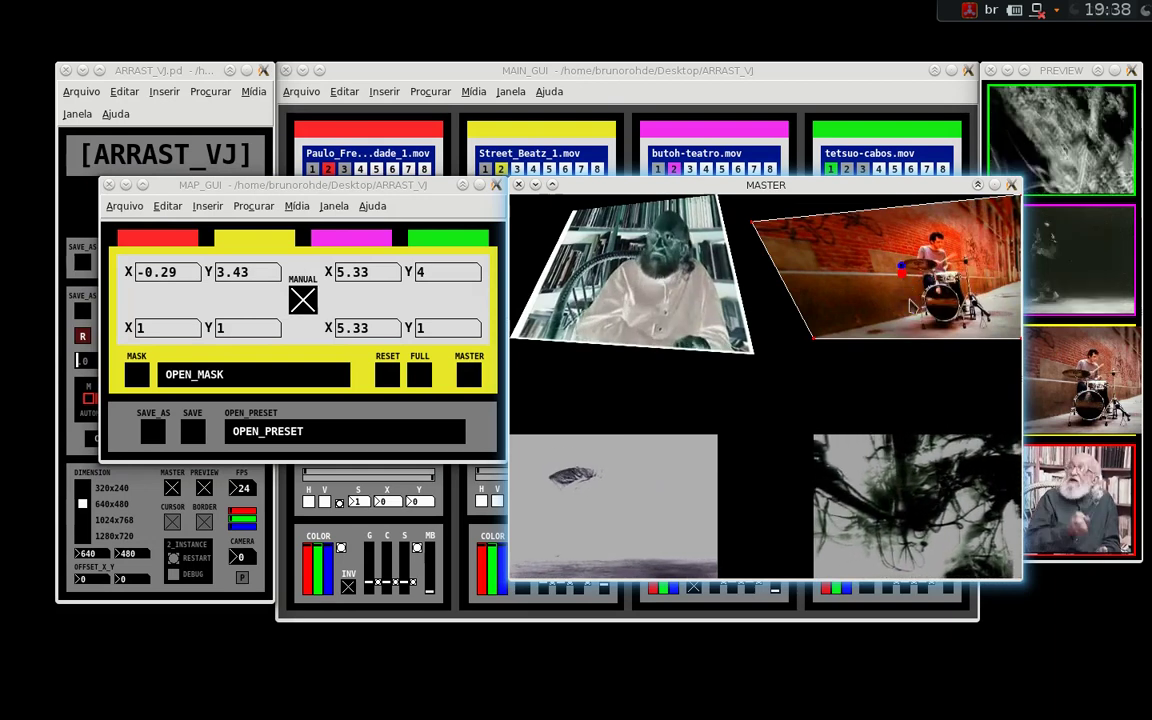
mouse_move(905, 280)
mouse_down()
mouse_move(890, 321)
mouse_move(852, 335)
mouse_move(867, 331)
mouse_up()
drag(713, 279, 720, 198)
drag(766, 398, 756, 360)
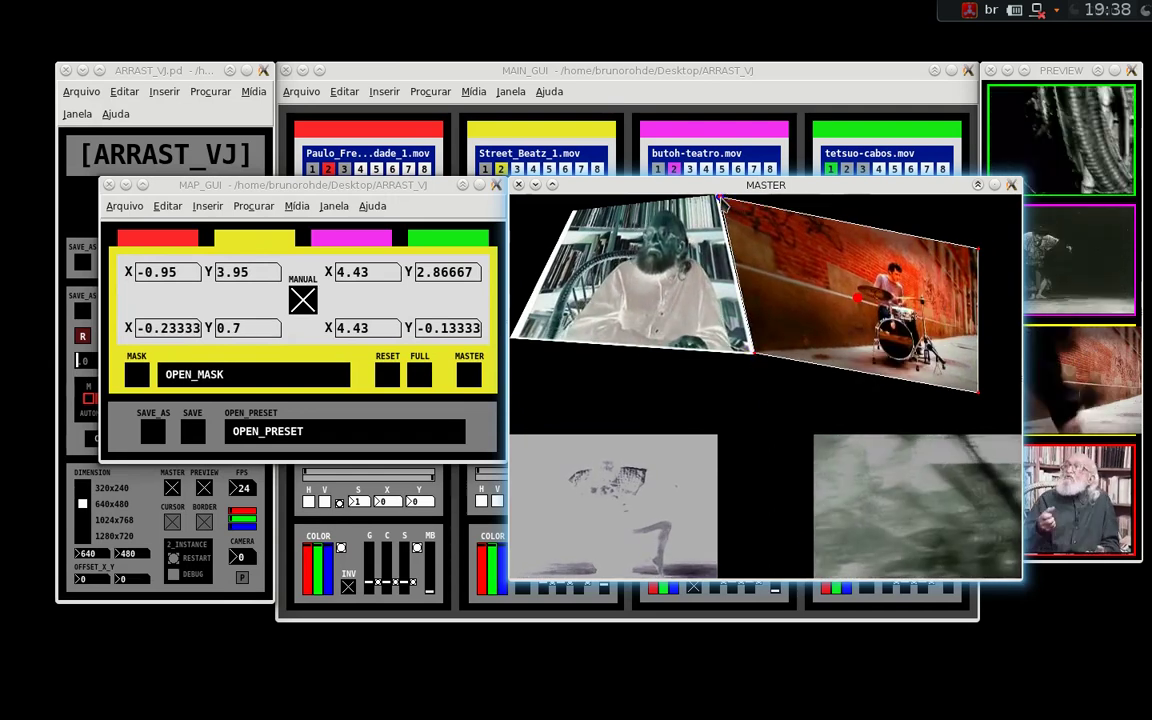
drag(722, 204, 721, 200)
drag(976, 242, 933, 235)
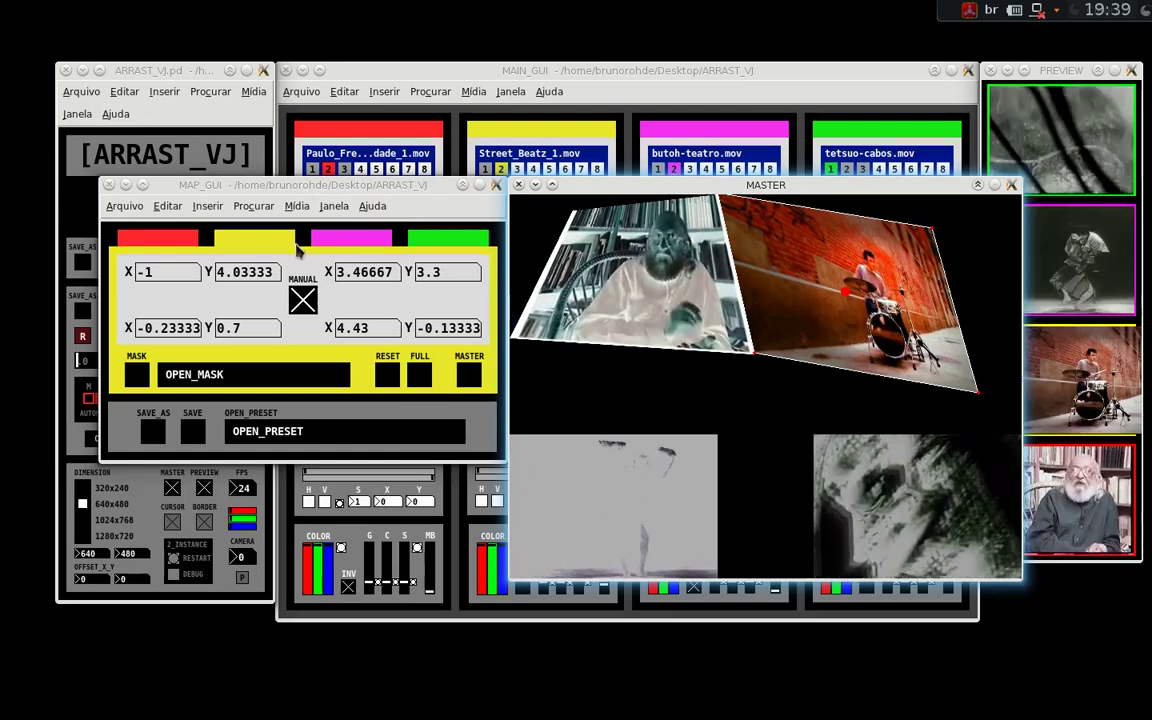
Step: Enable manual mapping for the magenta channel and move its image over the red and yellow ones, with the upper-left corner at X -3.38, Y 1.81667
click(333, 240)
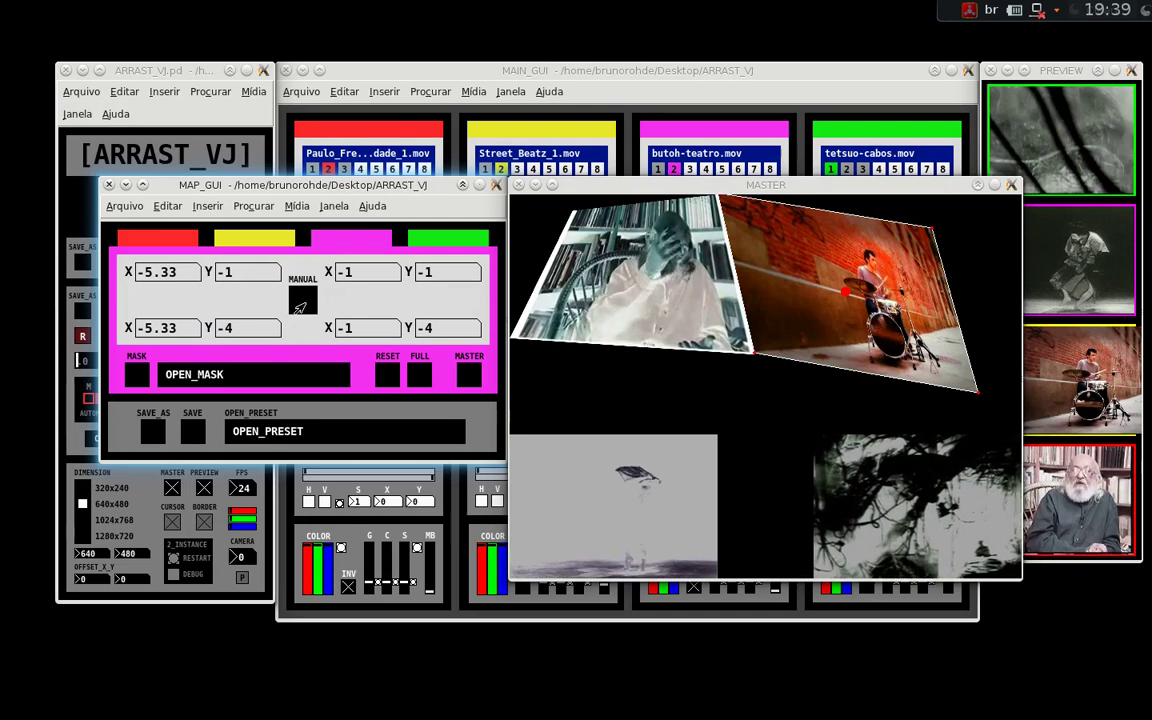
click(301, 298)
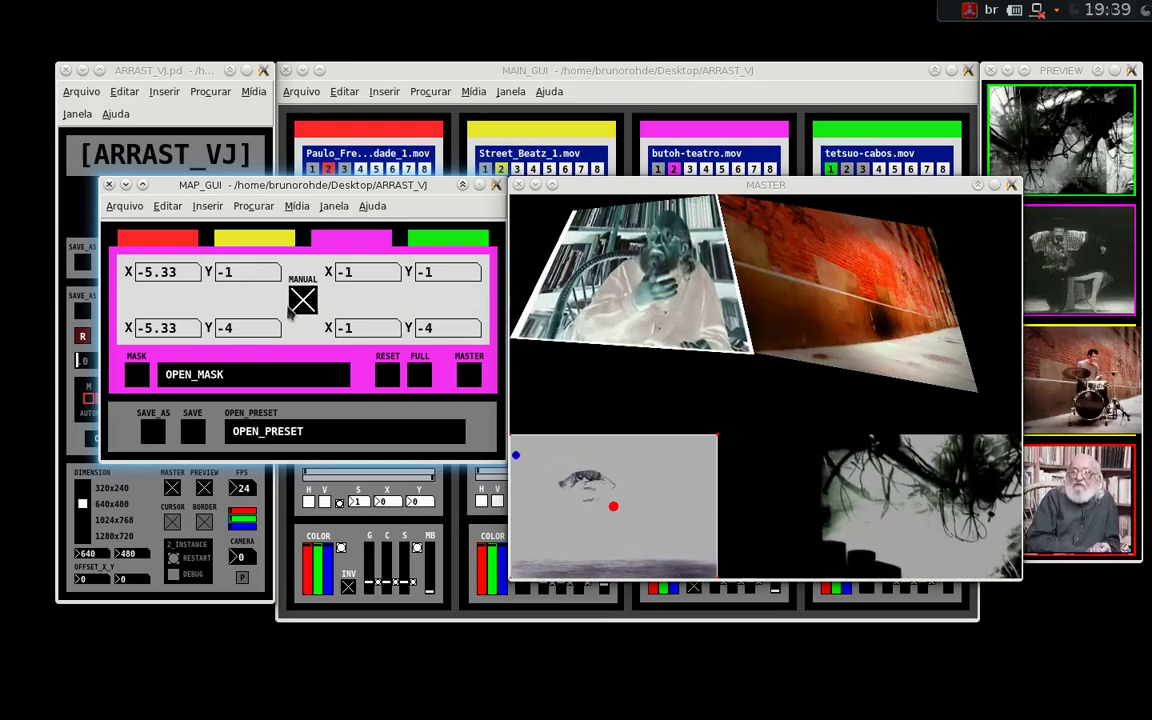
drag(619, 511, 700, 399)
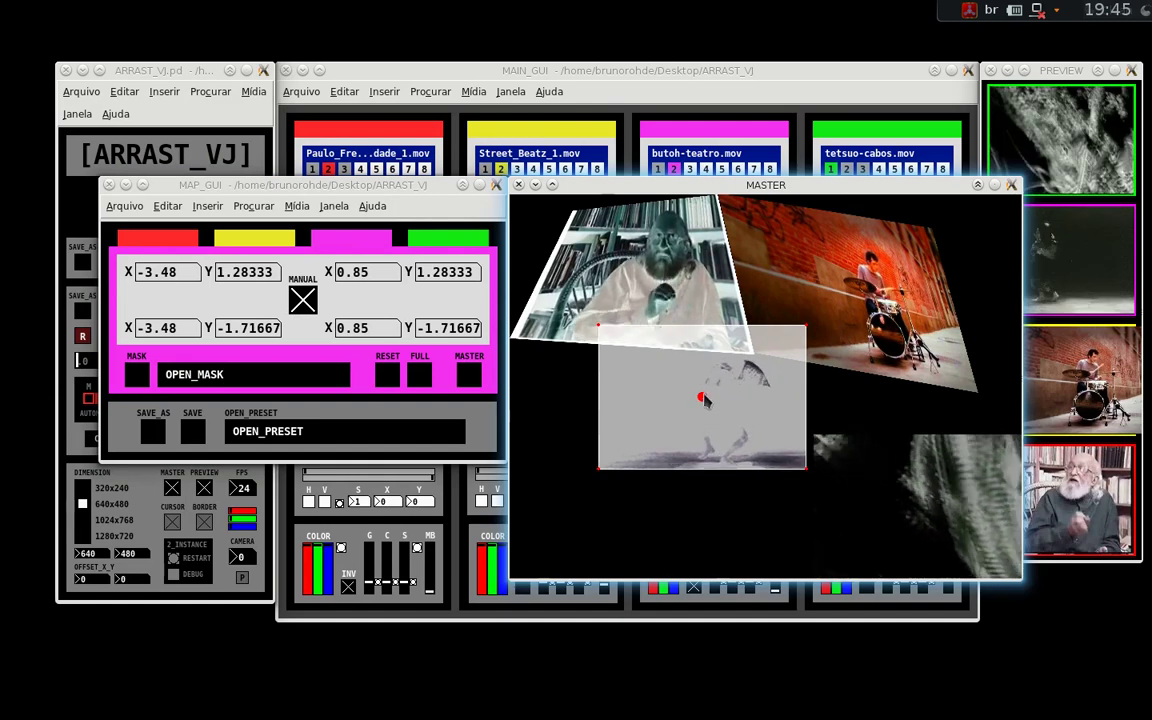
drag(702, 401, 747, 400)
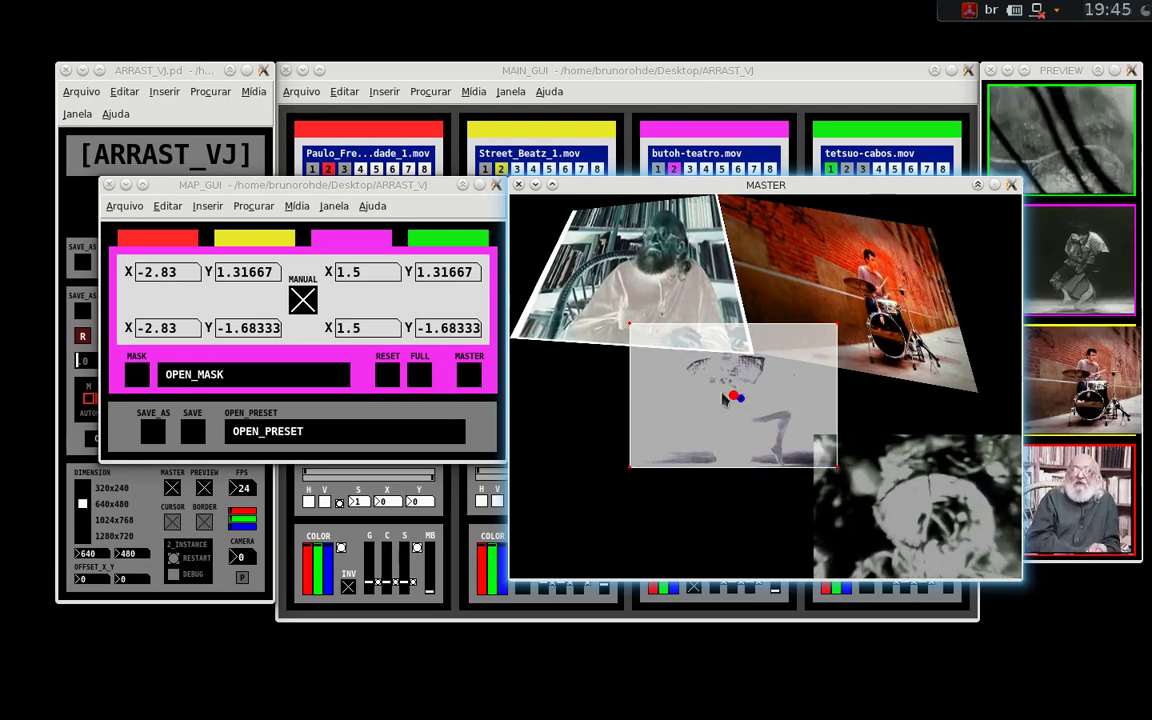
drag(745, 410, 686, 364)
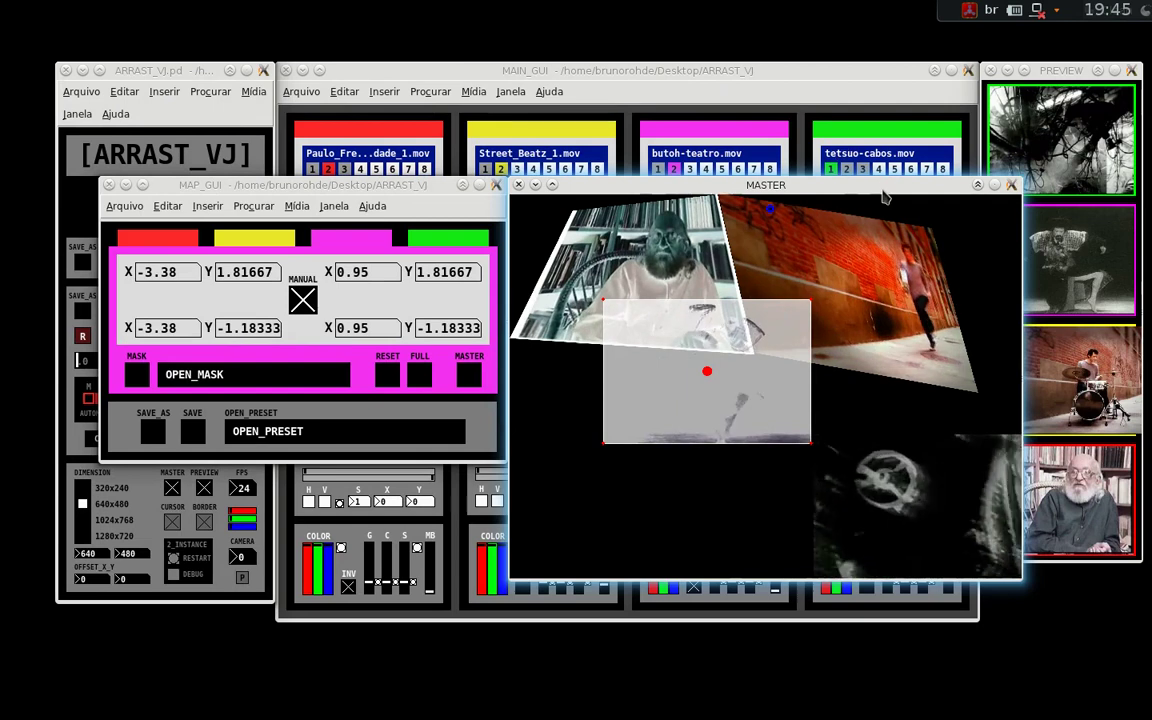
Step: Uncover the magenta channel's mixer controls, raise its opacity to full and adjust the levels beneath it
drag(882, 193, 482, 193)
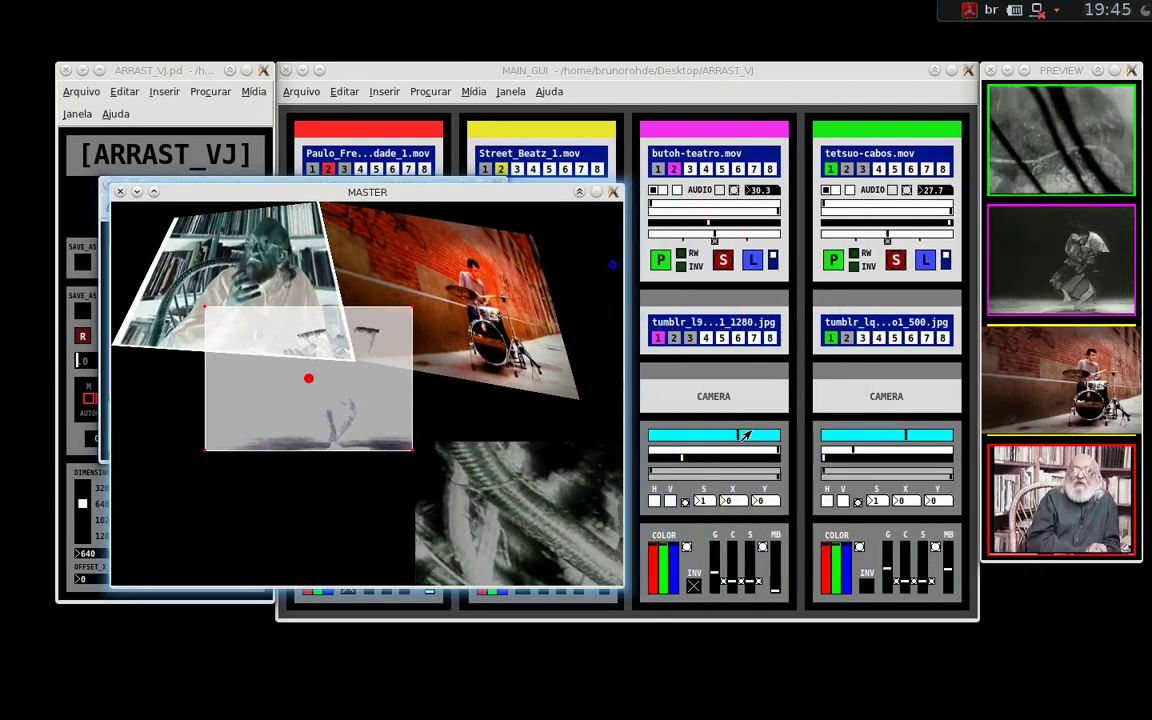
click(645, 400)
click(176, 186)
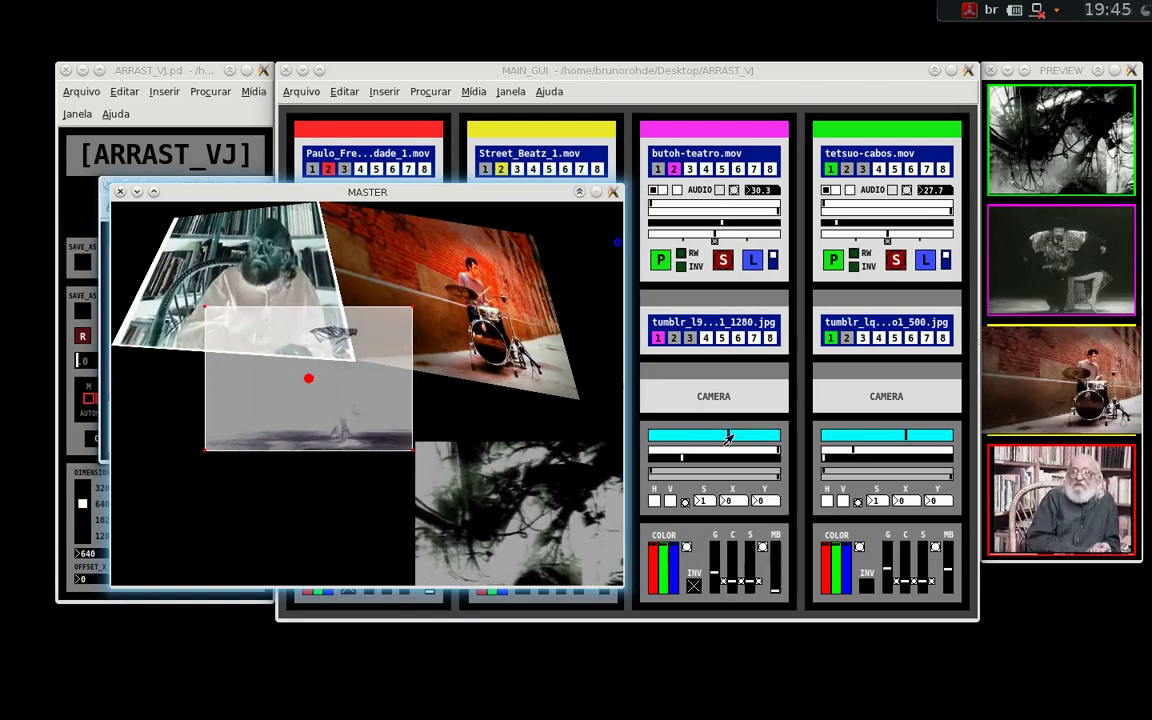
mouse_move(729, 438)
mouse_down()
mouse_move(700, 452)
mouse_move(780, 456)
mouse_up()
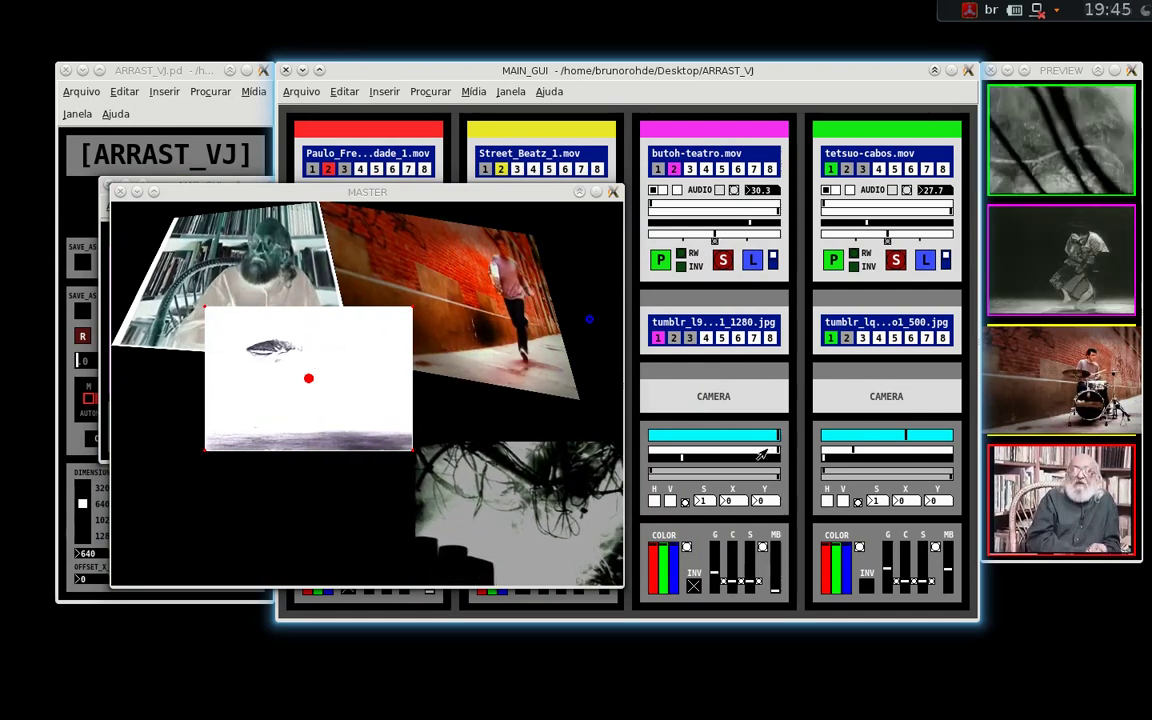
drag(745, 457, 713, 470)
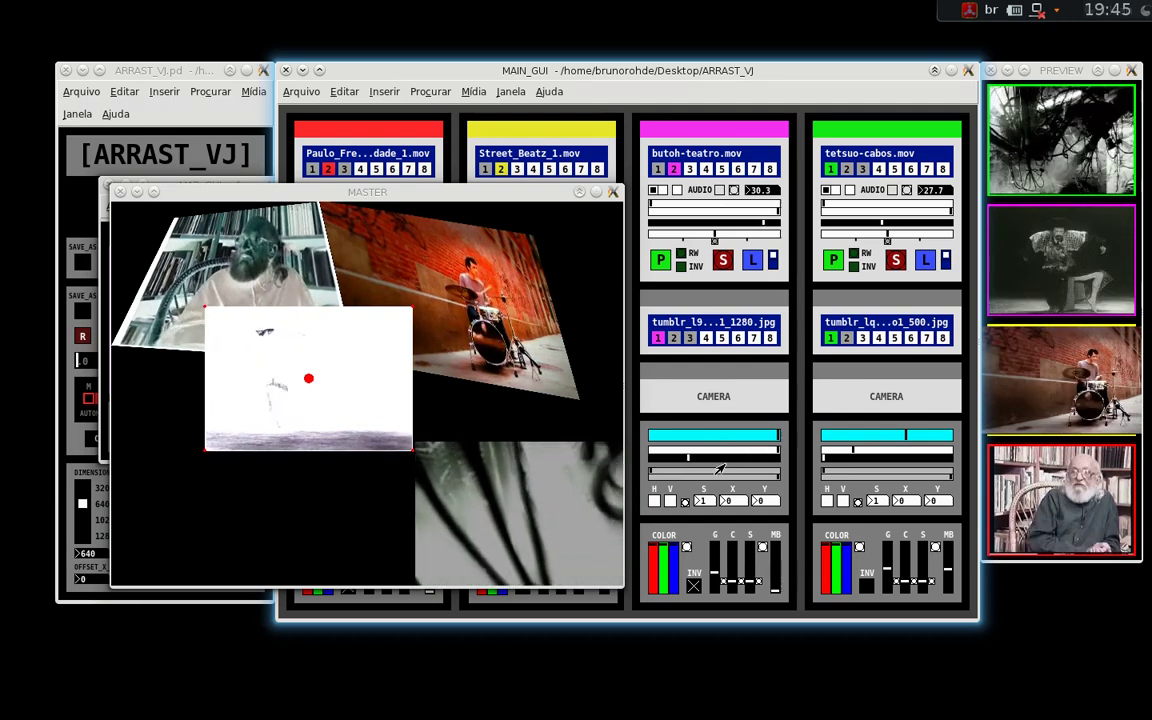
drag(719, 466, 694, 462)
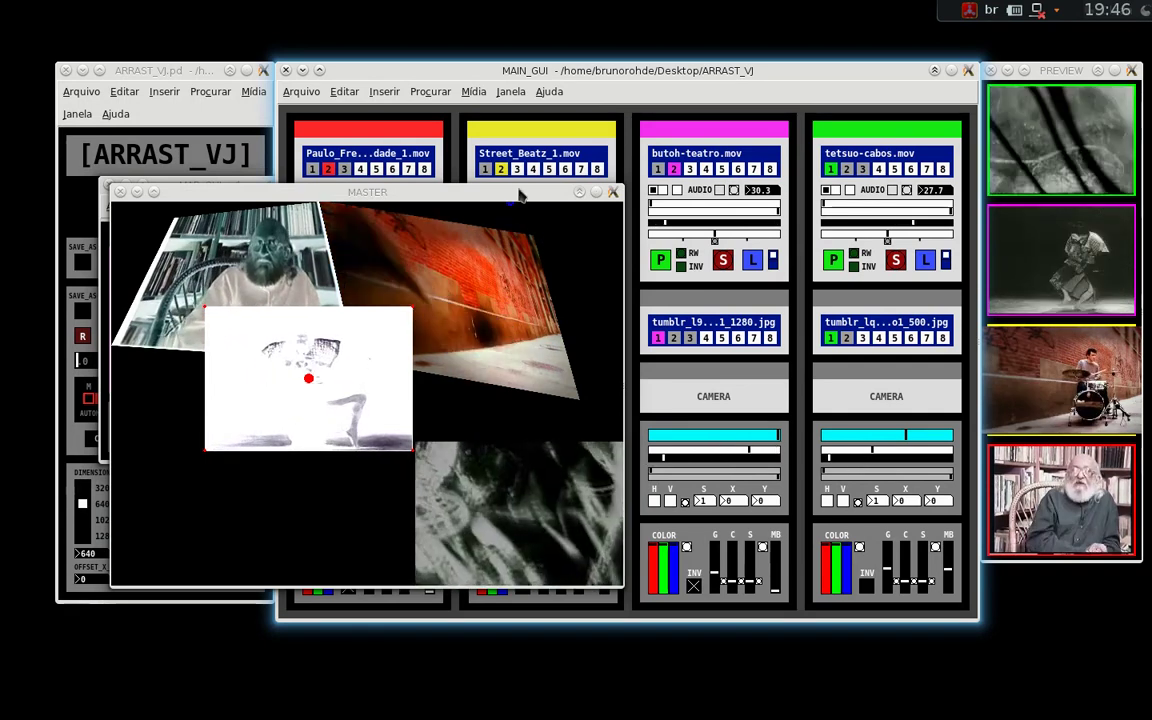
Step: Arrange the MAP_GUI and MASTER windows side by side again
drag(515, 191, 858, 201)
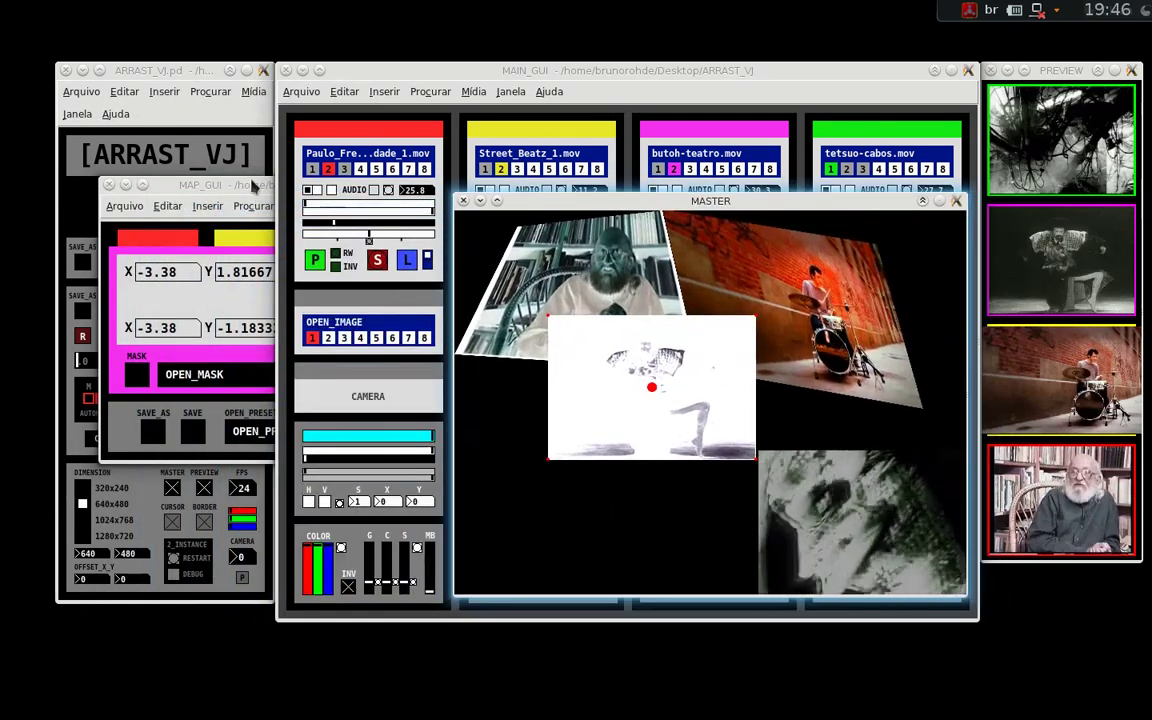
click(262, 188)
drag(540, 198, 594, 193)
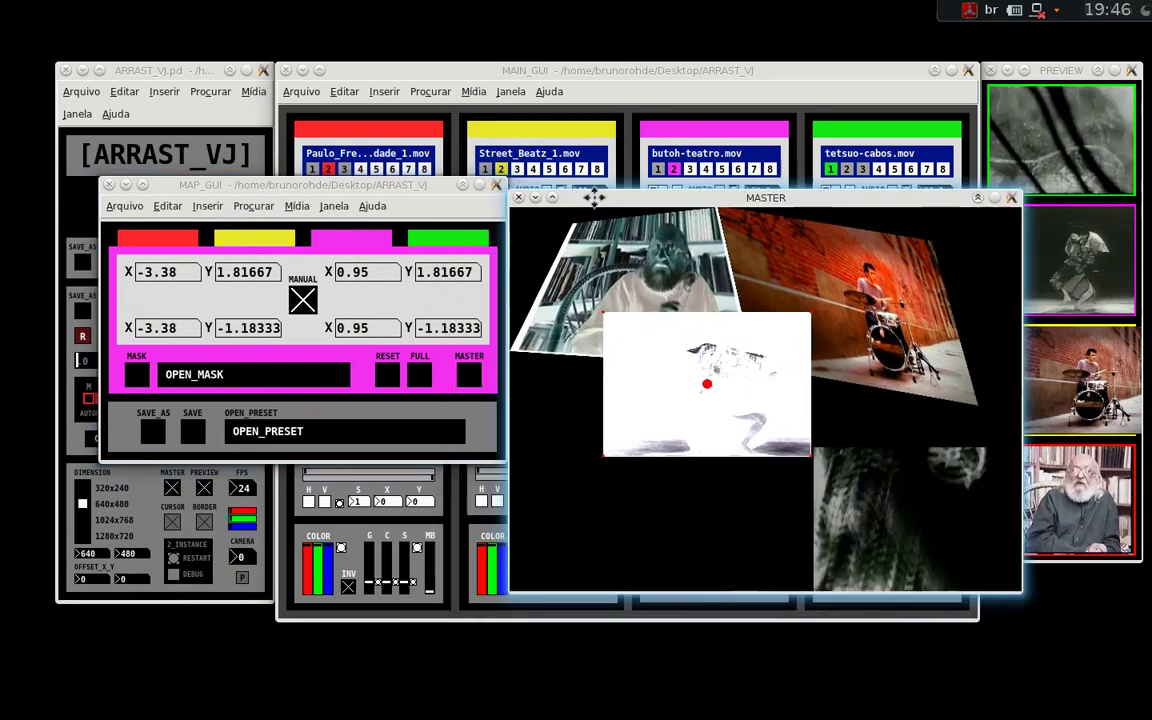
drag(400, 185, 385, 193)
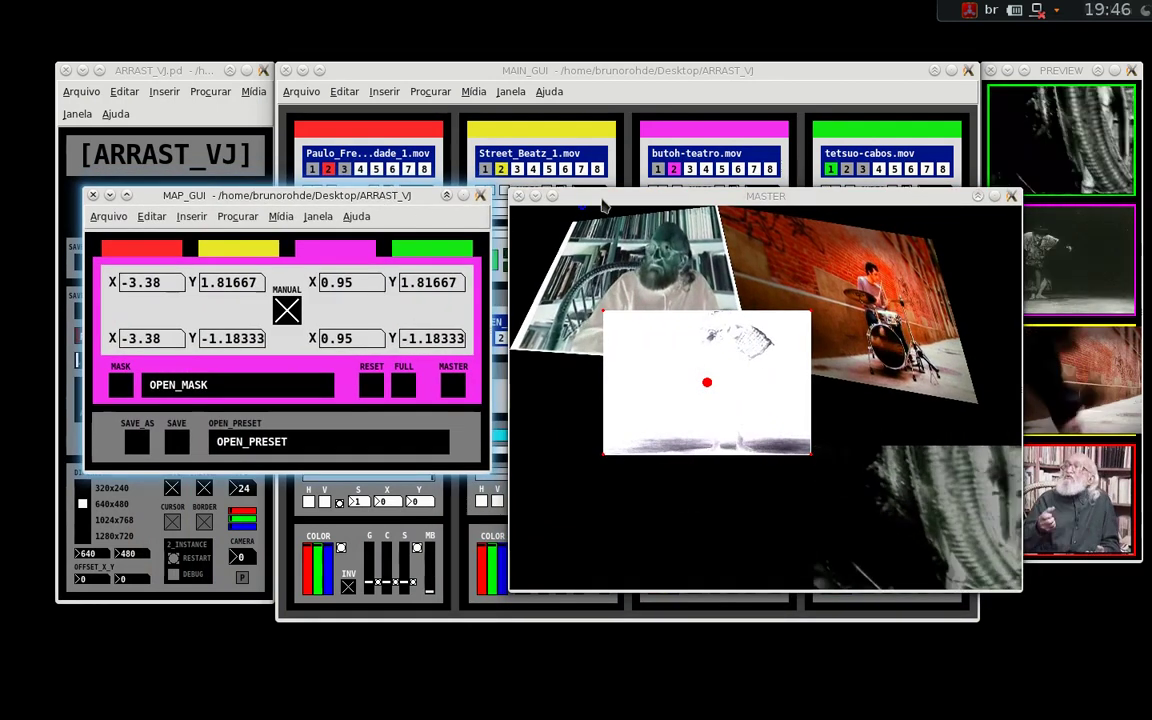
drag(602, 199, 587, 197)
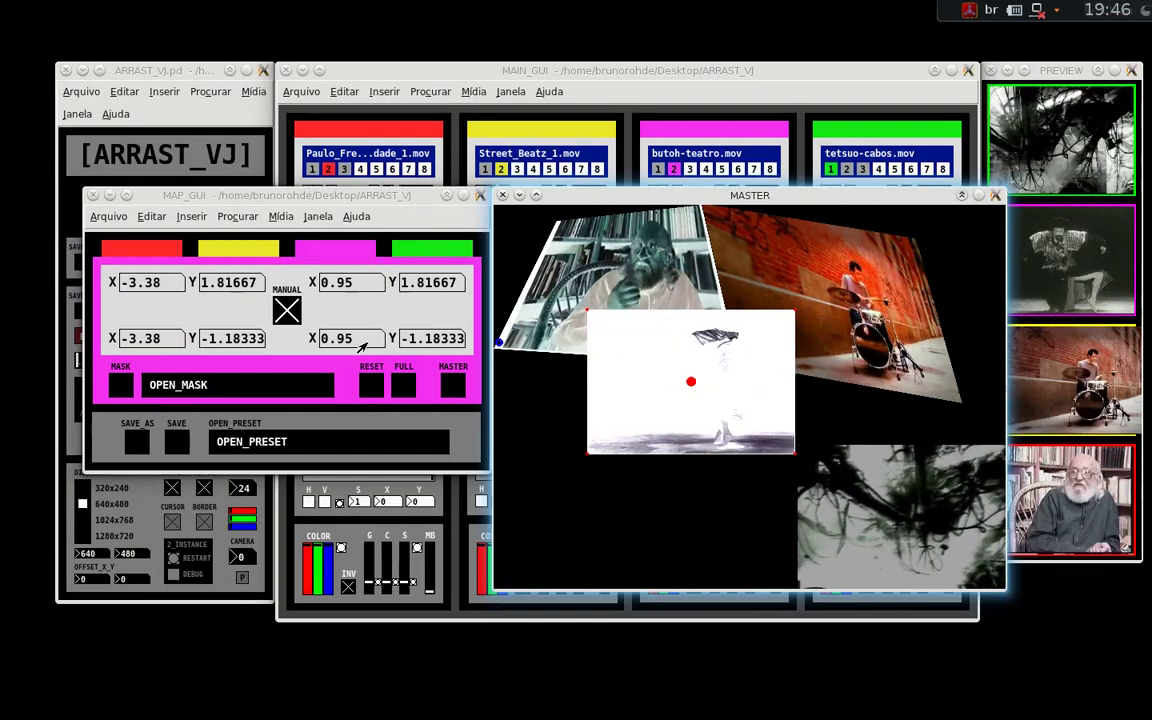
Step: Fit the magenta image below red, with upper corners at X -3.9, Y 0.9 and X -0.21666, Y 0.683333, and lower-right at X -1.06667, Y -2.55
drag(695, 393, 701, 422)
drag(594, 339, 567, 360)
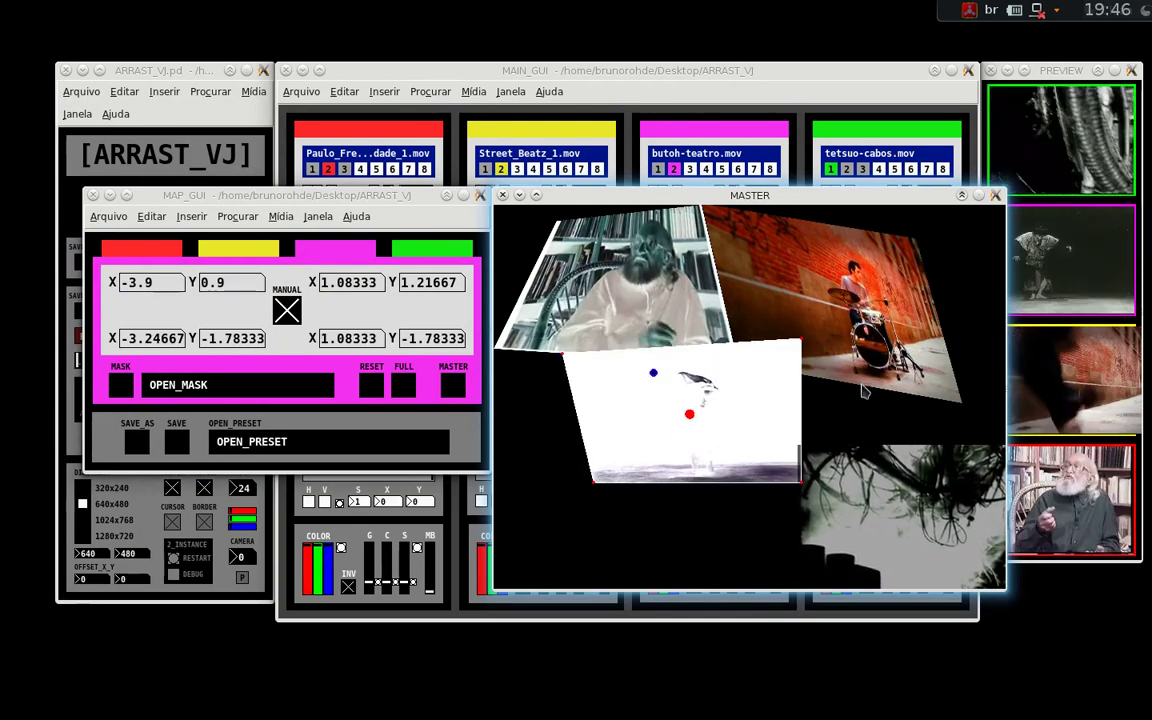
drag(800, 341, 738, 364)
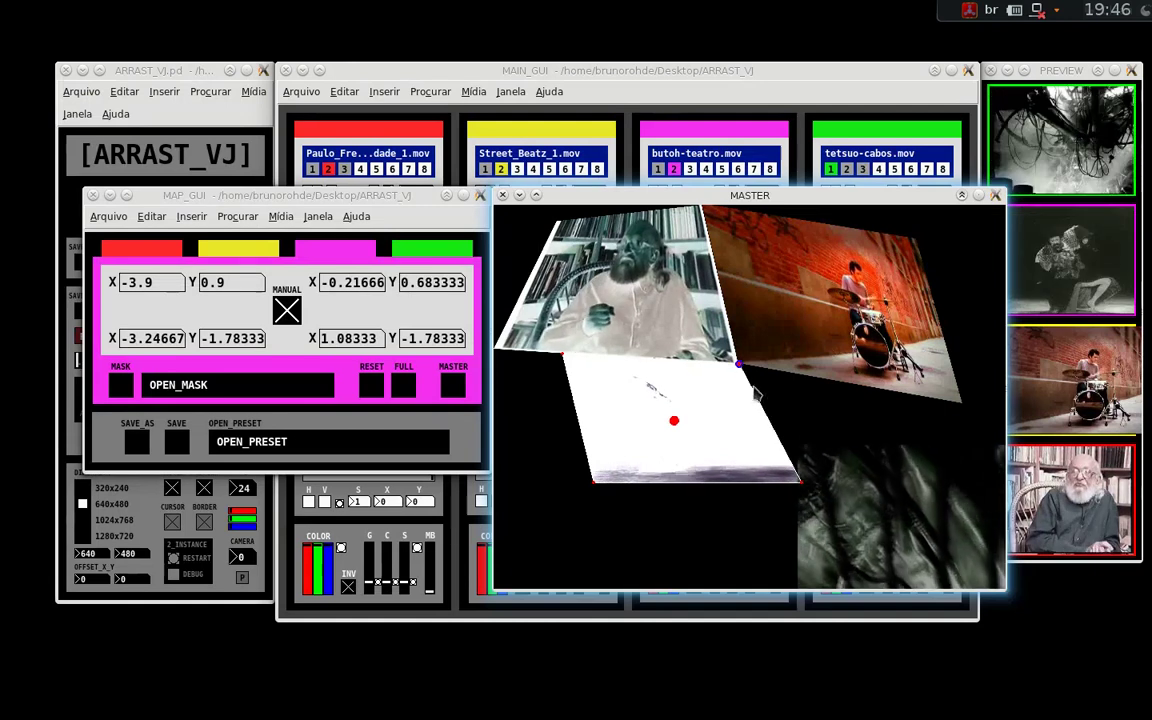
drag(801, 482, 698, 518)
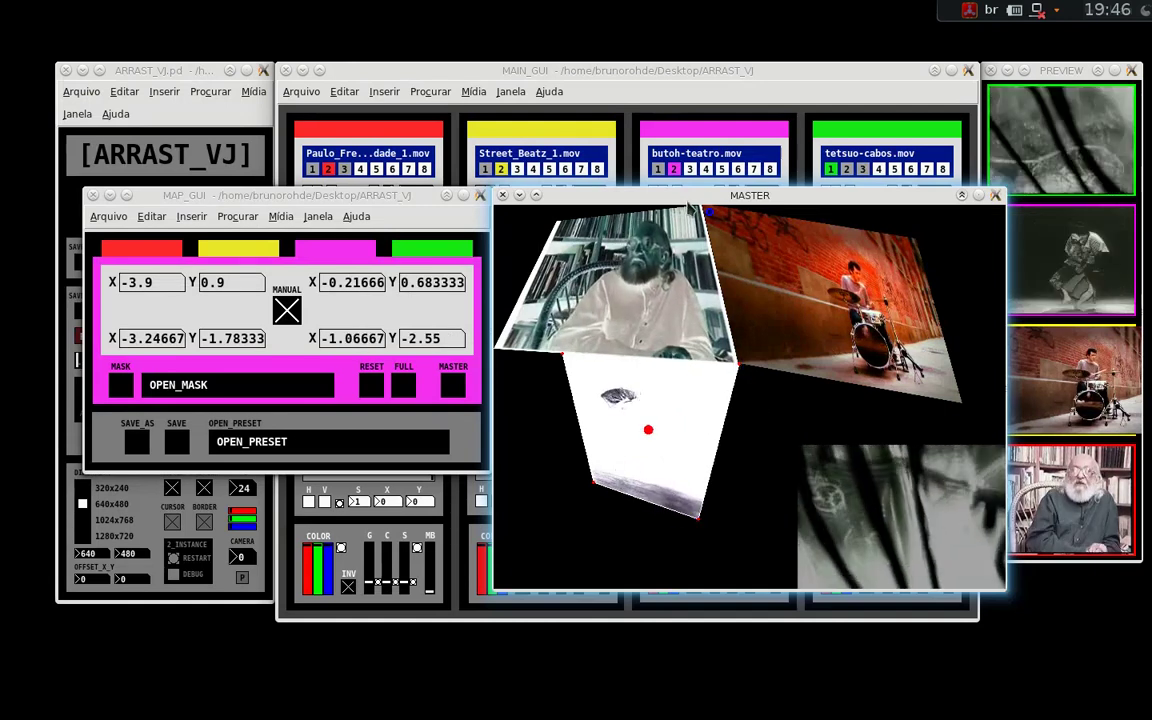
Step: Turn off the magenta channel's colour inversion and place the MASTER window back beside MAP_GUI
drag(688, 202, 317, 168)
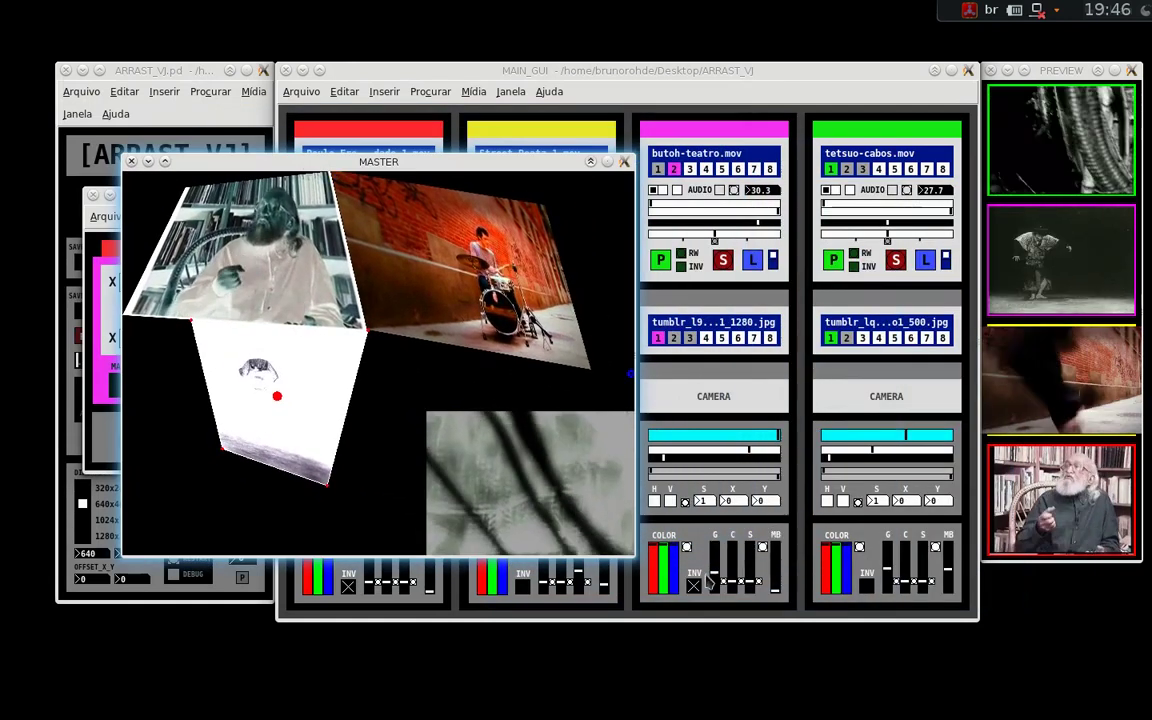
click(767, 470)
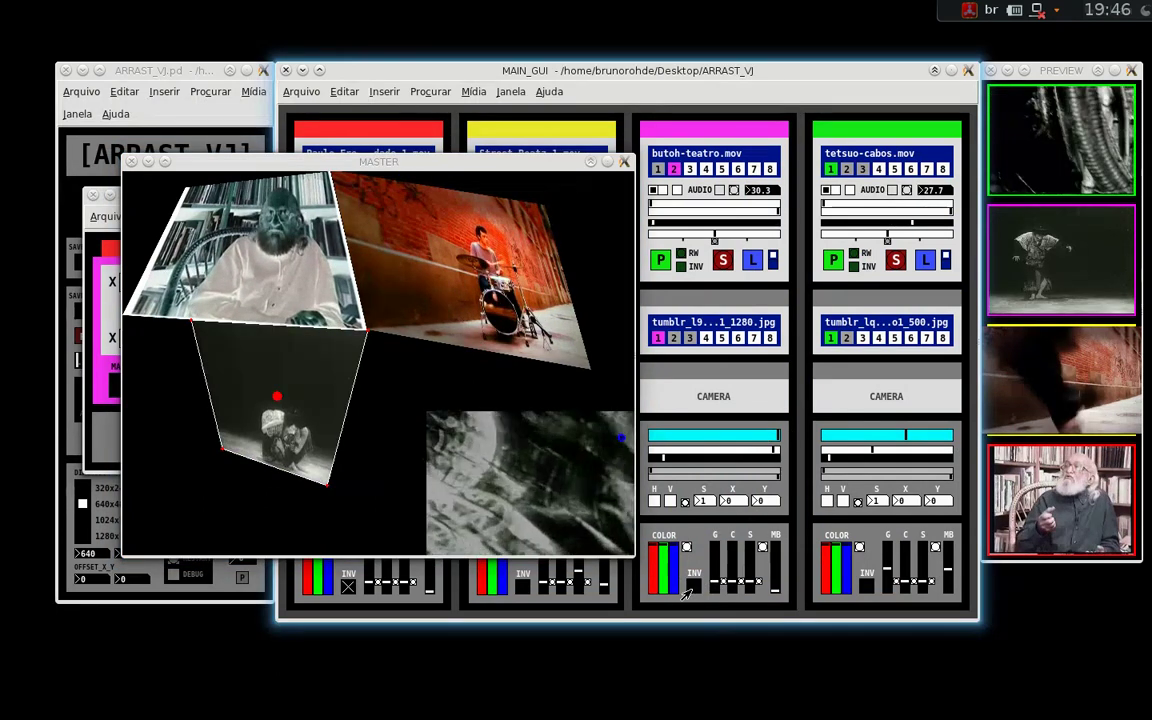
drag(411, 163, 703, 166)
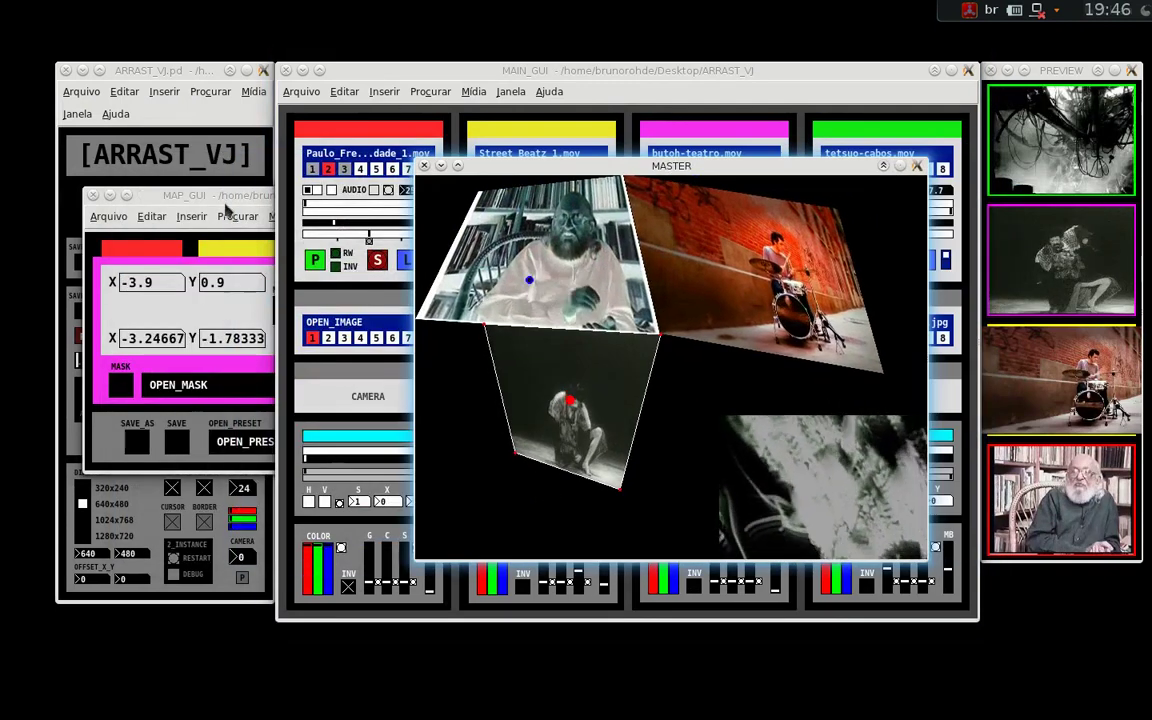
click(226, 205)
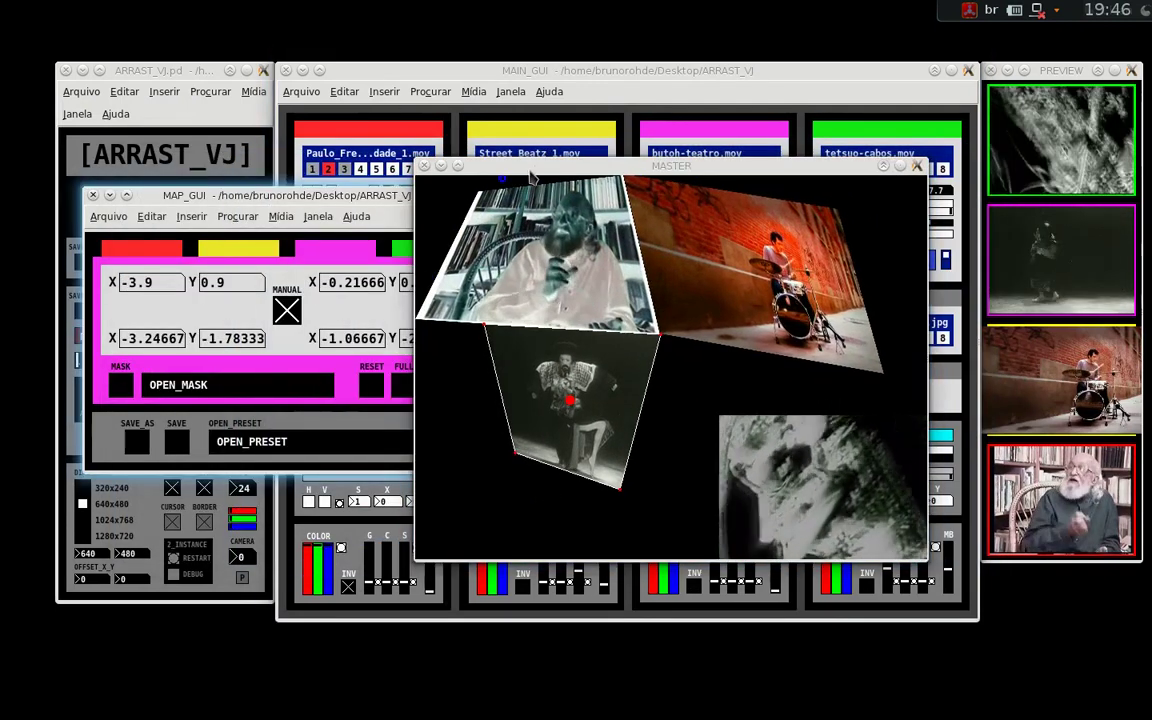
drag(532, 177, 610, 190)
Step: Fit the green image below yellow, with upper corners at X -0.25, Y 0.733333 and X 4.41667, Y -0.11666, and lower-left at X -1.08333, Y -2.6
click(287, 313)
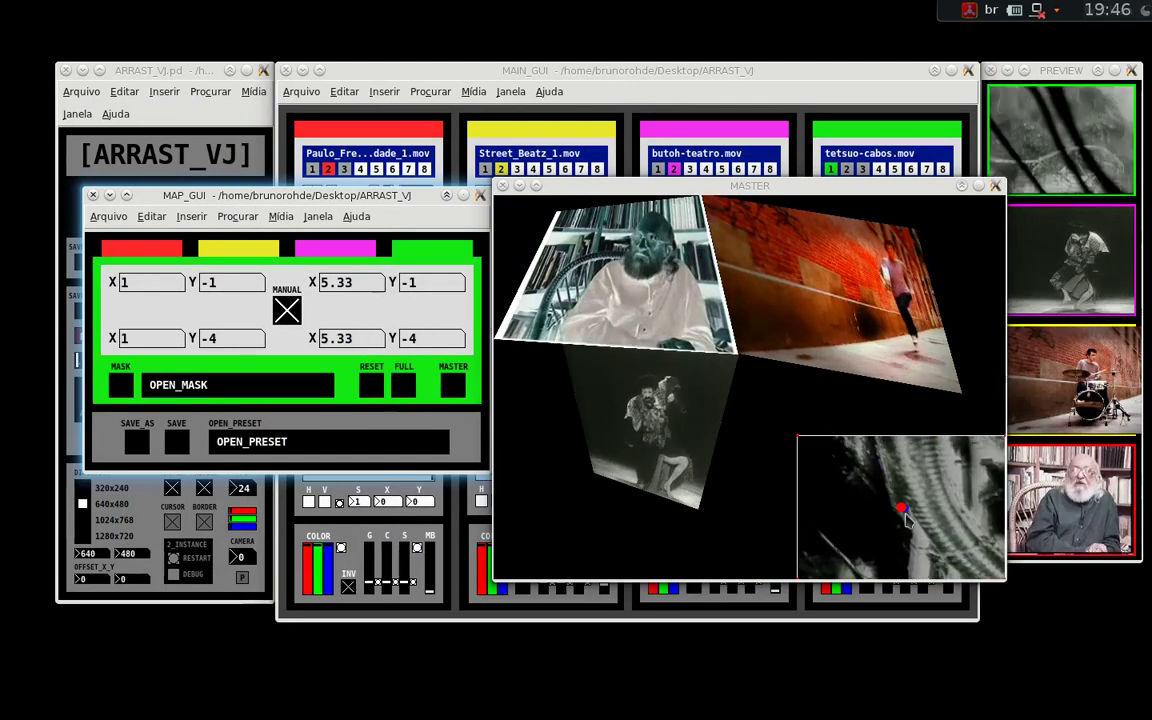
drag(901, 510, 852, 470)
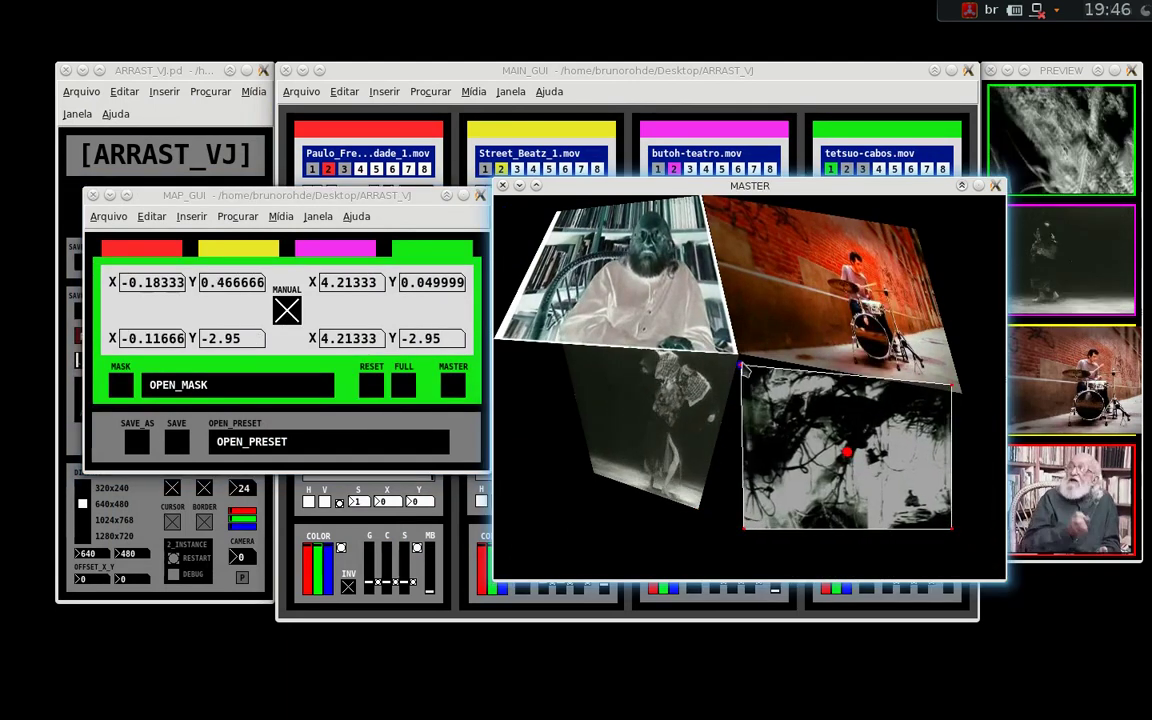
drag(743, 368, 737, 356)
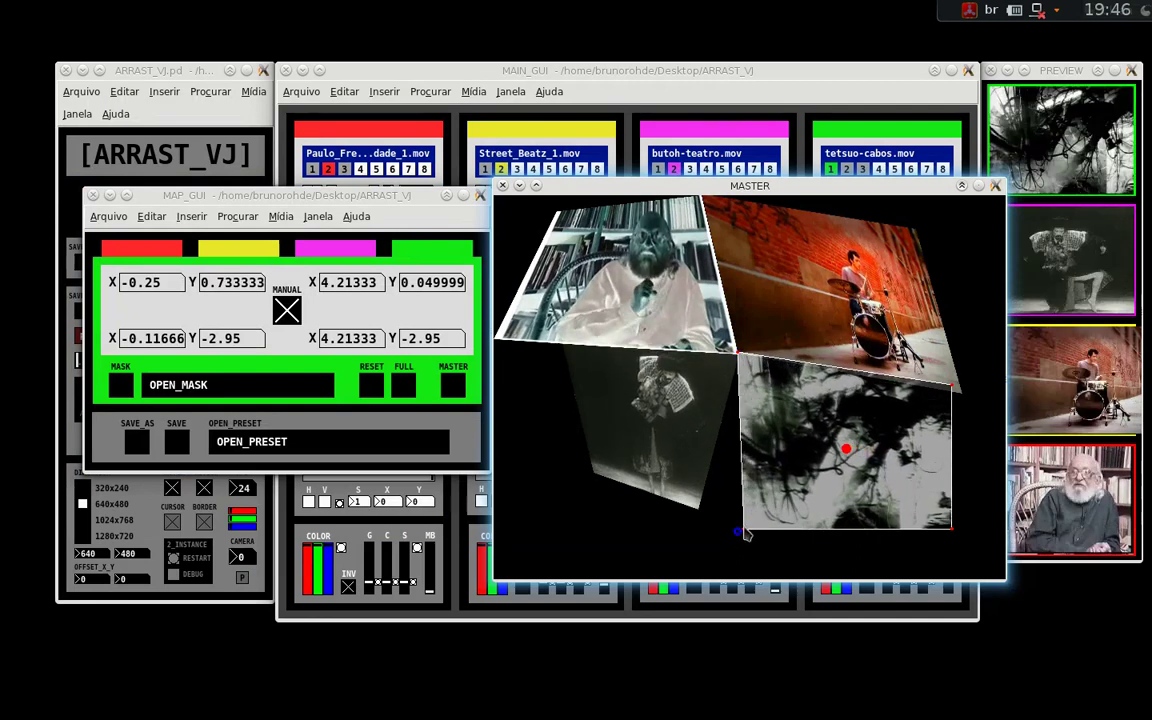
drag(743, 531, 701, 520)
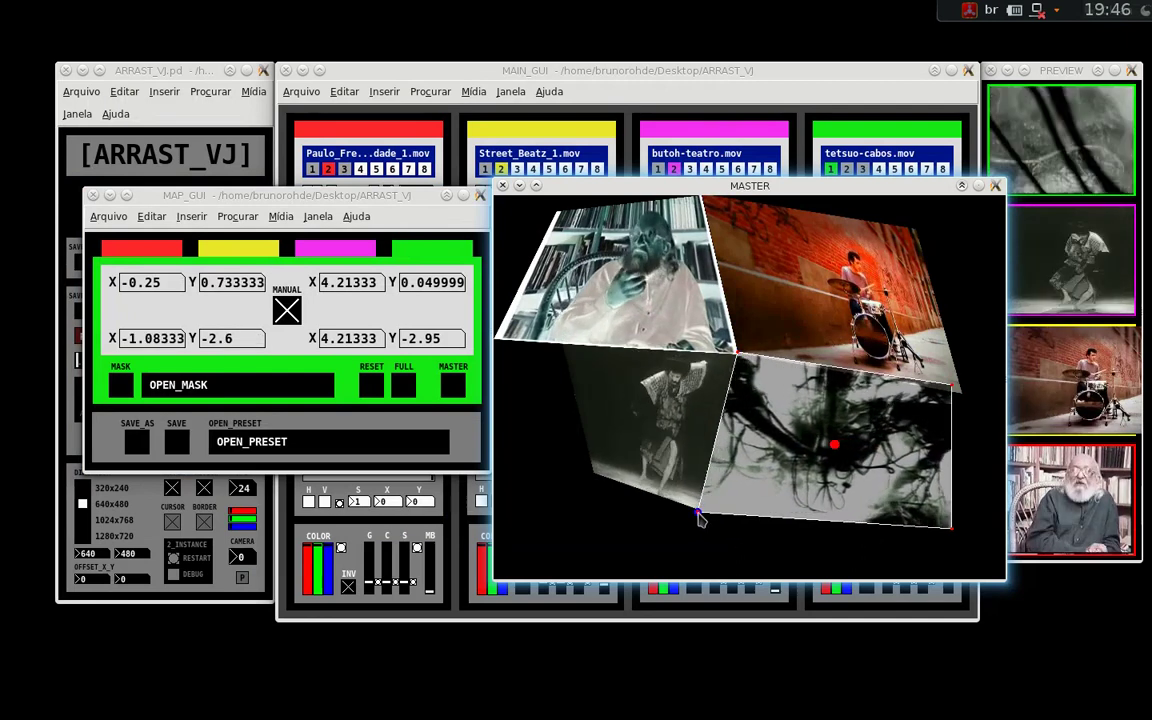
drag(958, 401, 964, 404)
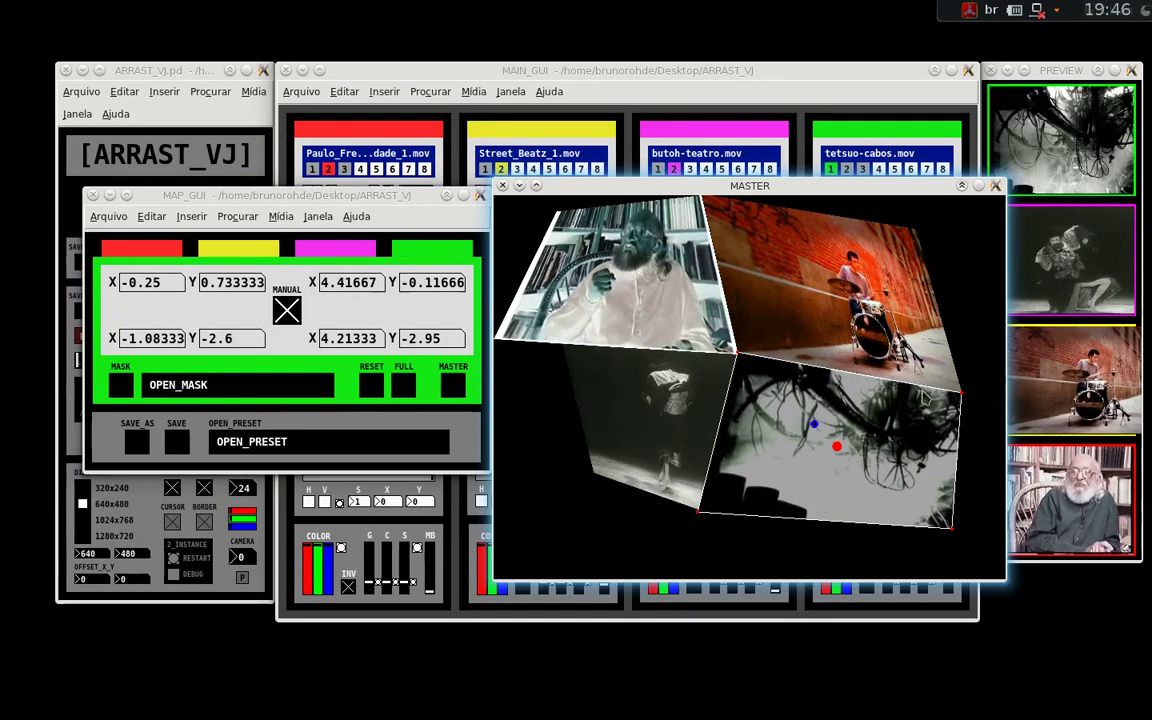
Step: Reshape the red image by moving its upper-right corner to X -0.73333, Y 2.88333
click(141, 248)
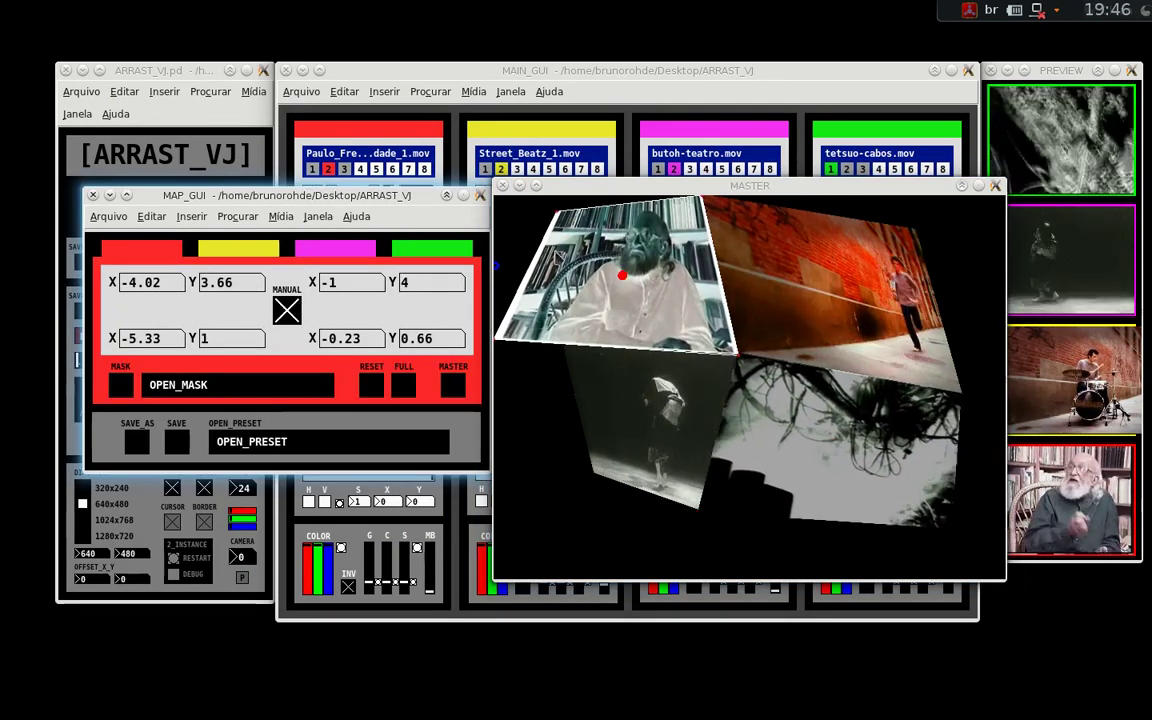
drag(688, 199, 704, 199)
drag(705, 268, 716, 252)
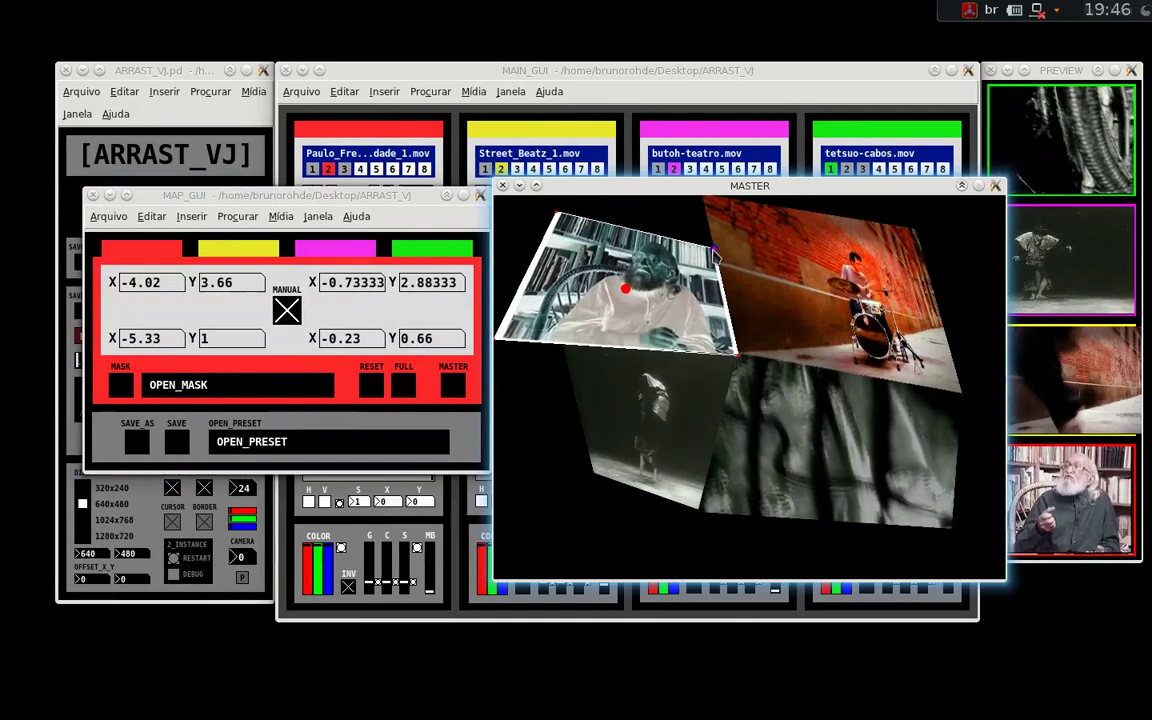
Step: Join the yellow image's upper-left corner to red at X -0.71666, Y 2.93333, and switch off yellow's manual mapping
click(238, 248)
click(286, 311)
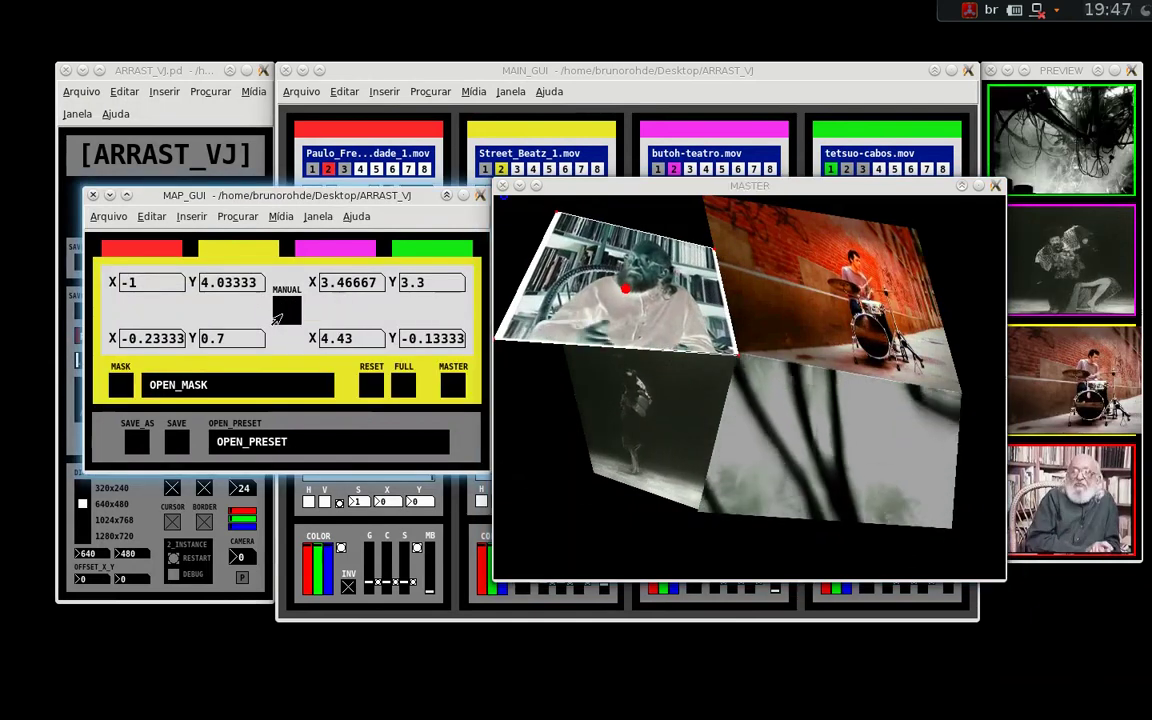
drag(707, 200, 717, 254)
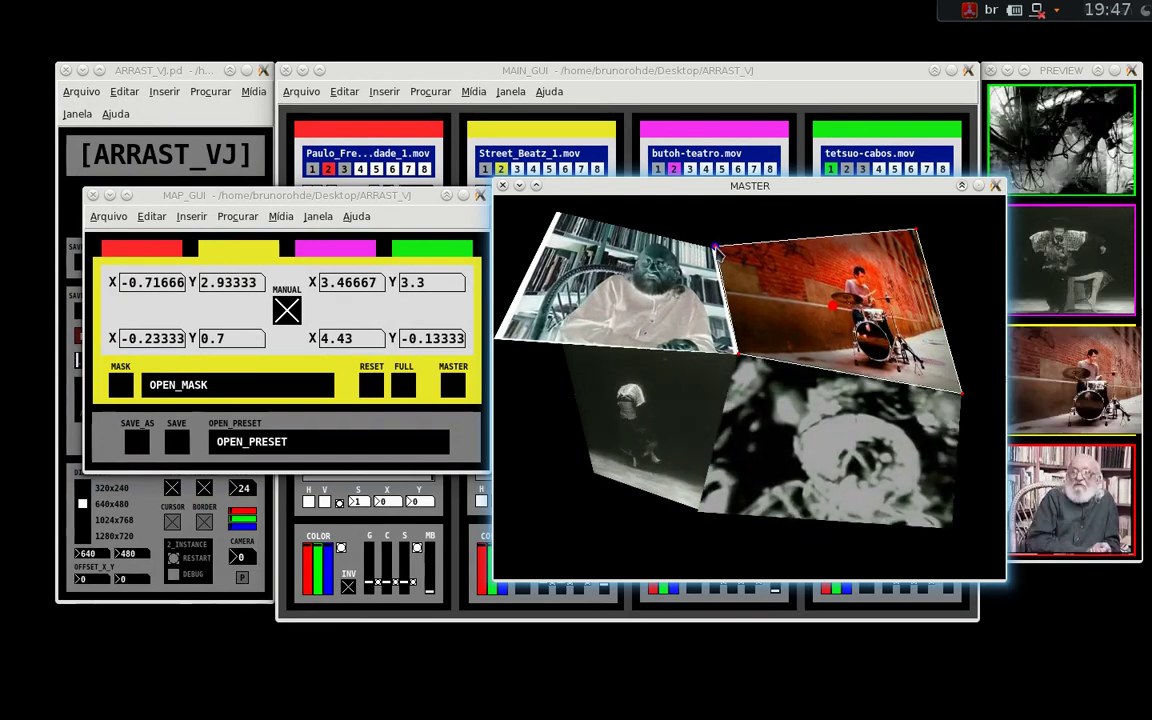
click(284, 312)
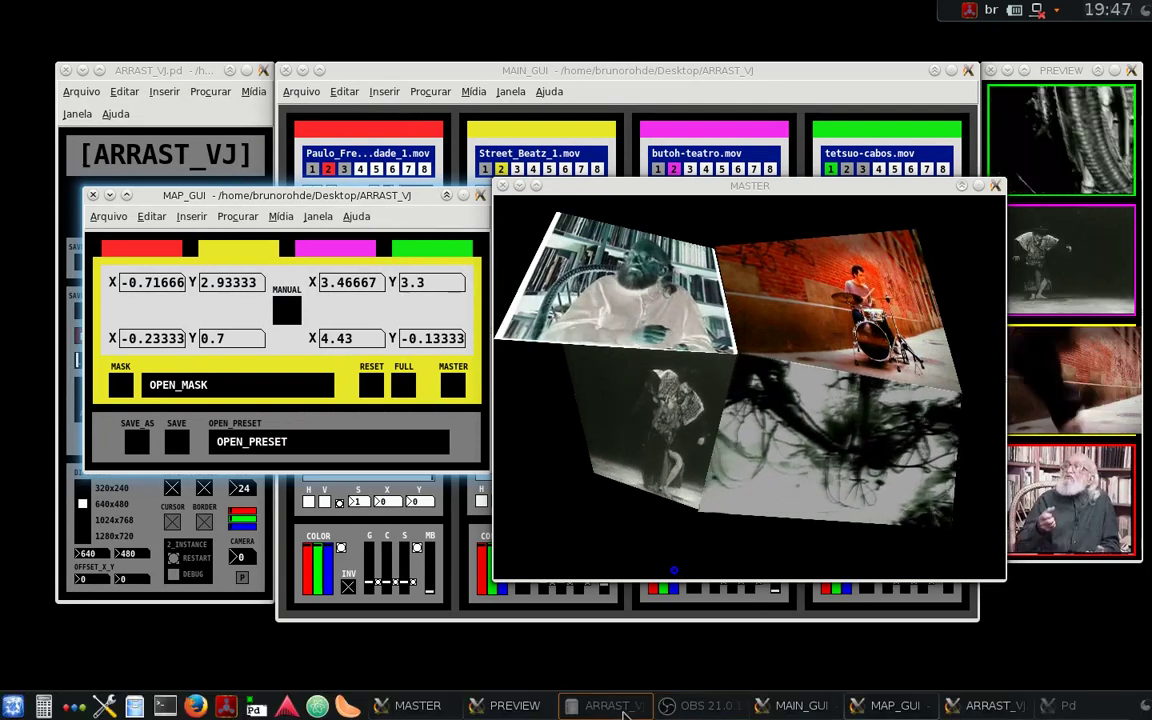
Step: Switch to the Dolphin file manager, open Mask1.jpg from the ARRAST_VJ Masks folder and move the MASTER window clear of the image
click(618, 712)
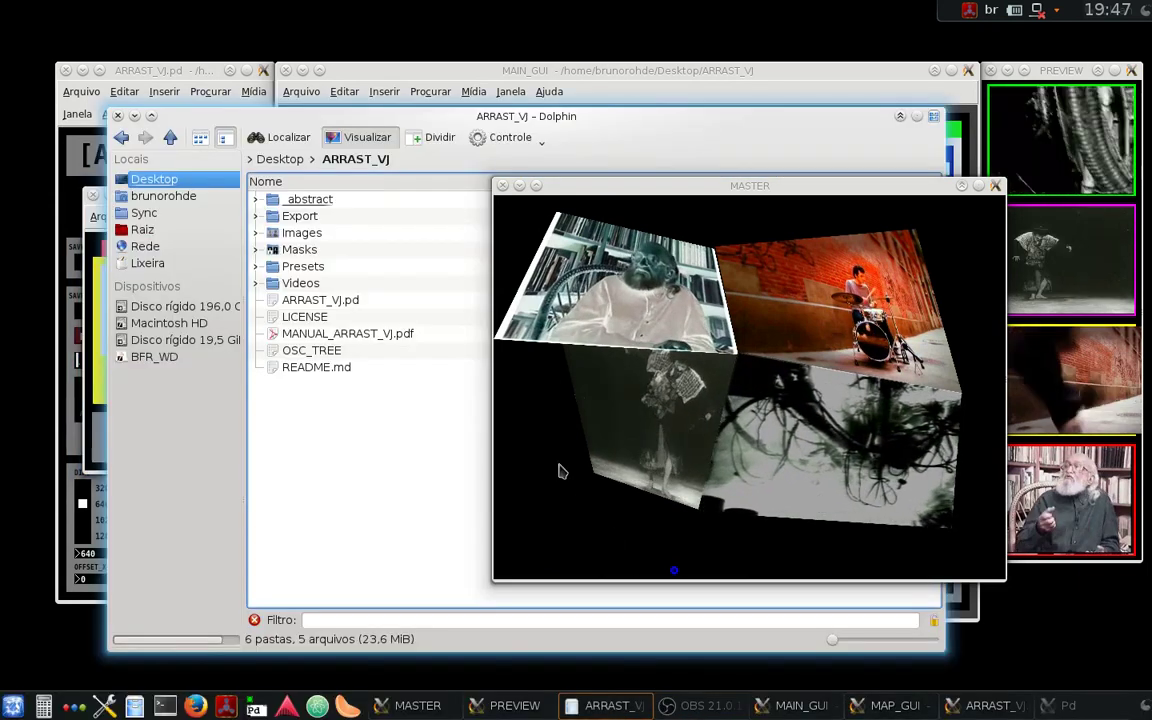
click(299, 250)
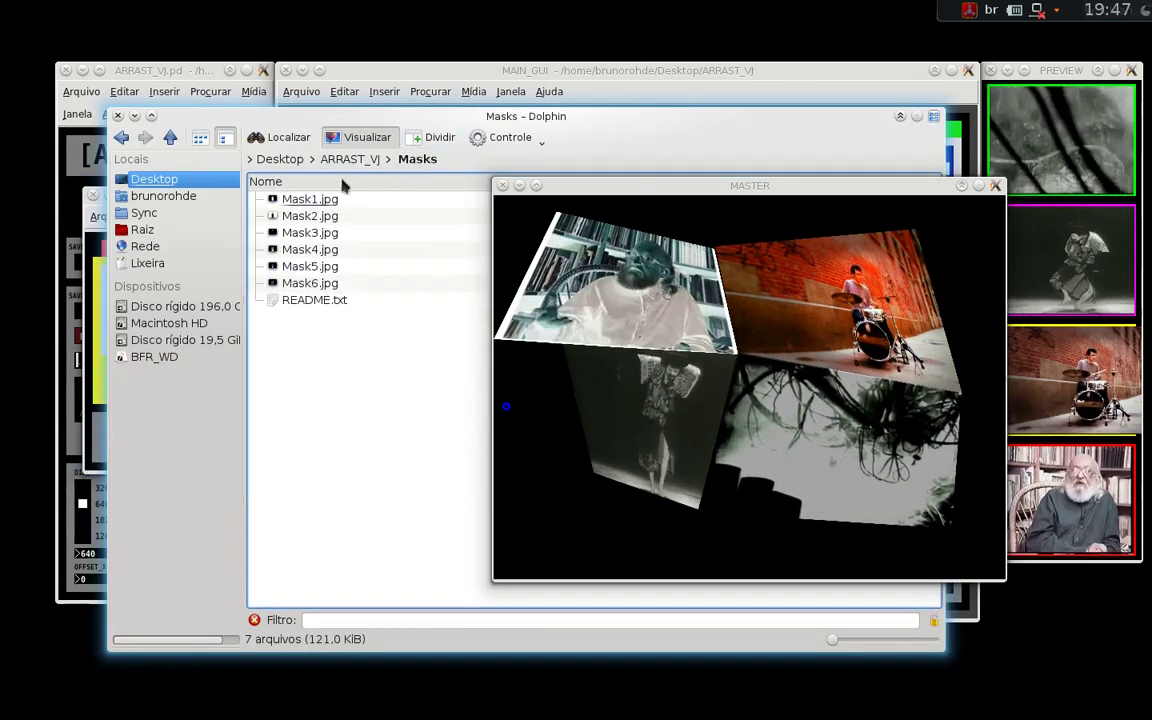
drag(416, 118, 392, 93)
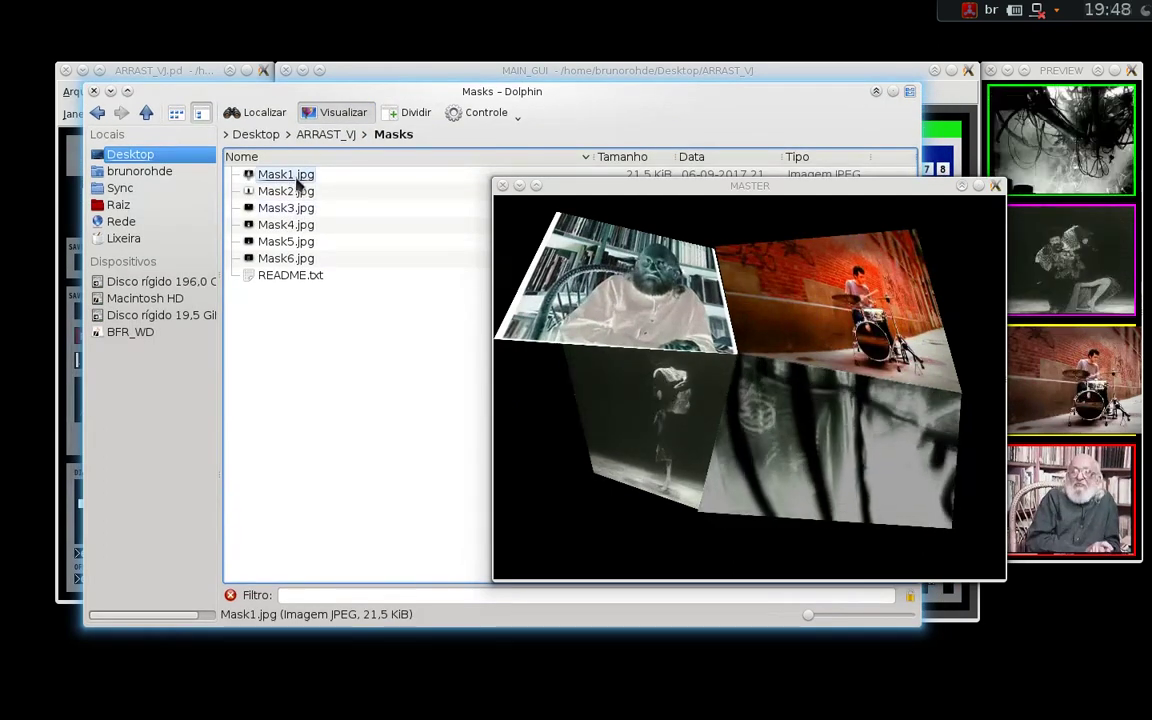
click(305, 183)
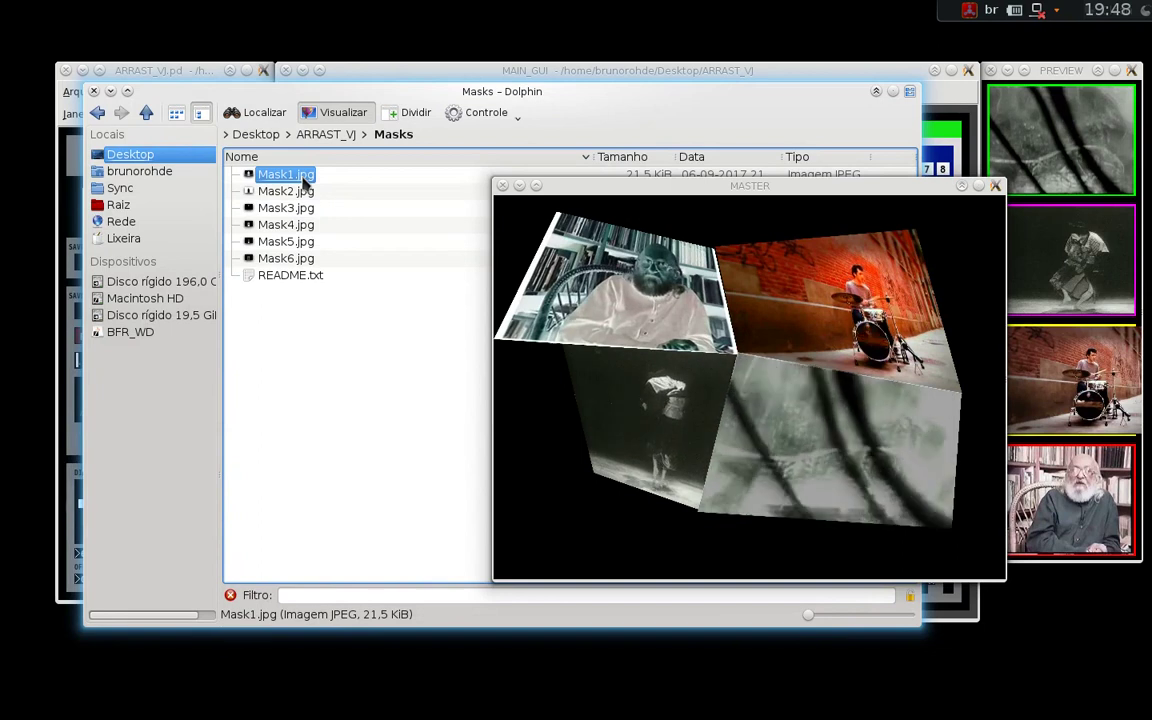
click(545, 190)
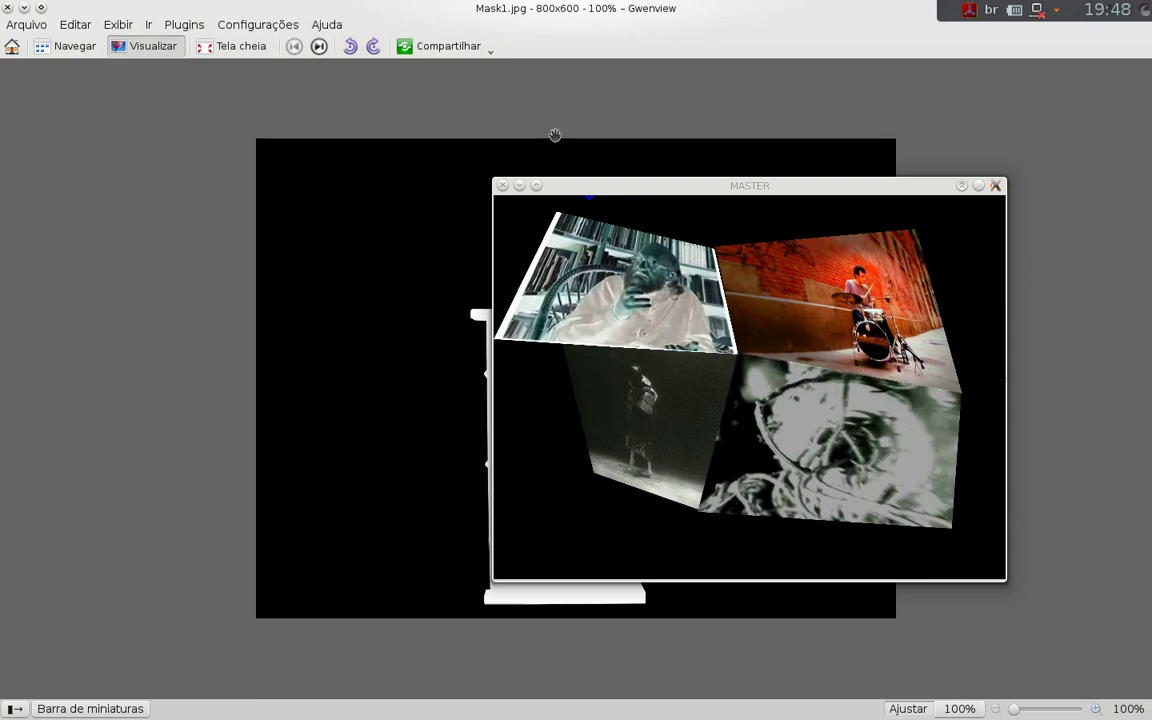
drag(563, 187, 789, 440)
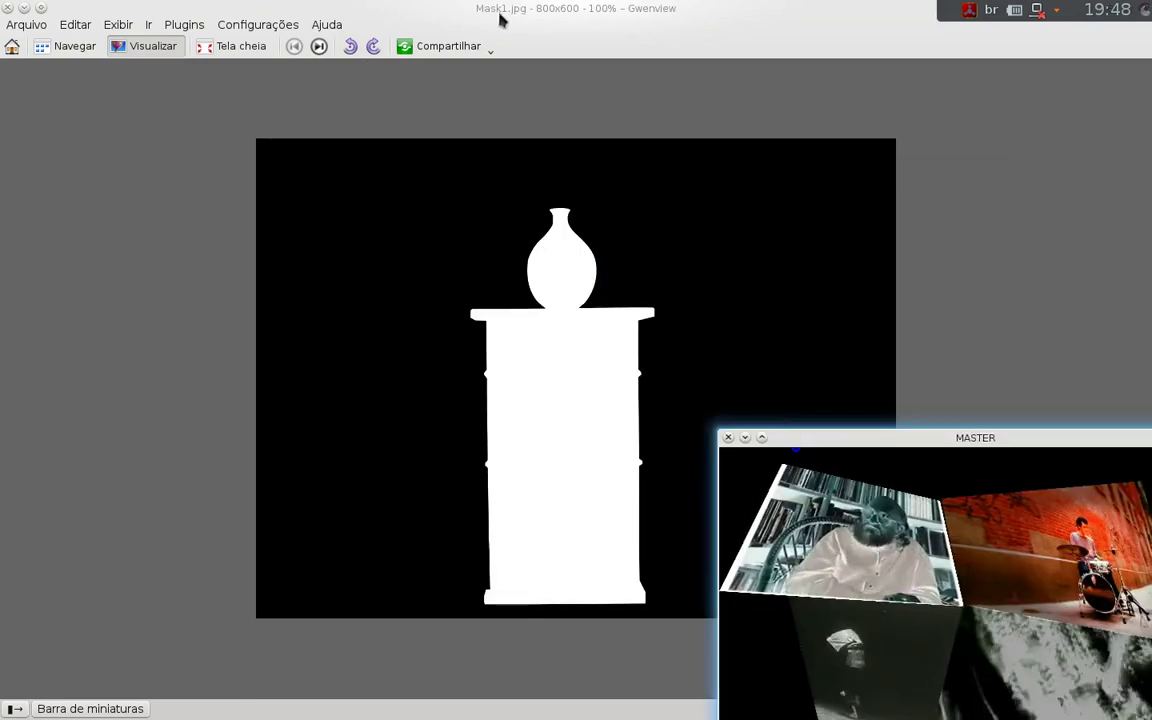
click(442, 183)
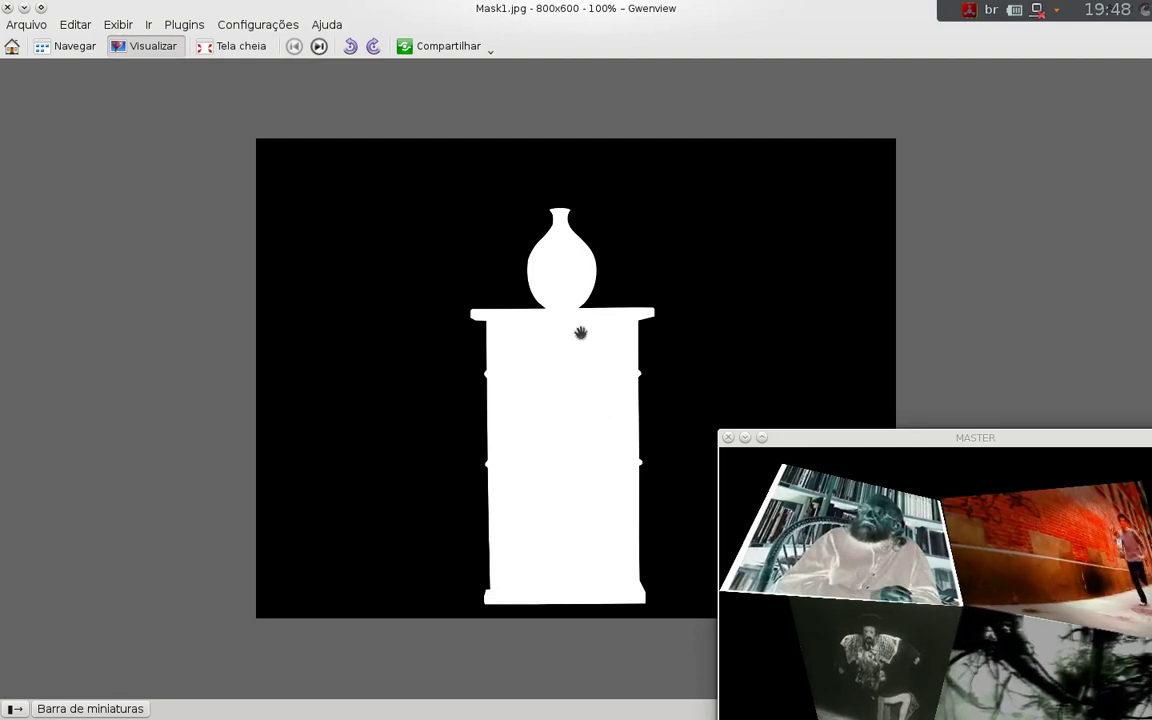
Step: Browse the sample mask images forward to Mask6.jpg and back to Mask3.jpg to compare their white shapes
click(319, 46)
click(327, 47)
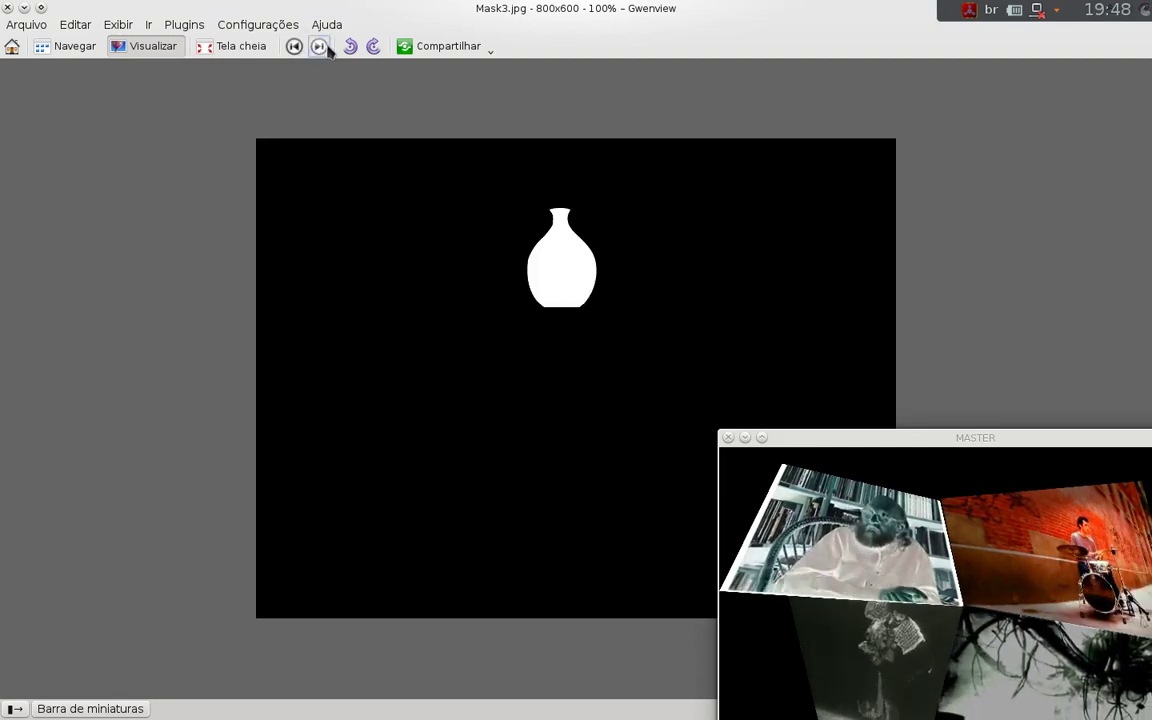
click(319, 46)
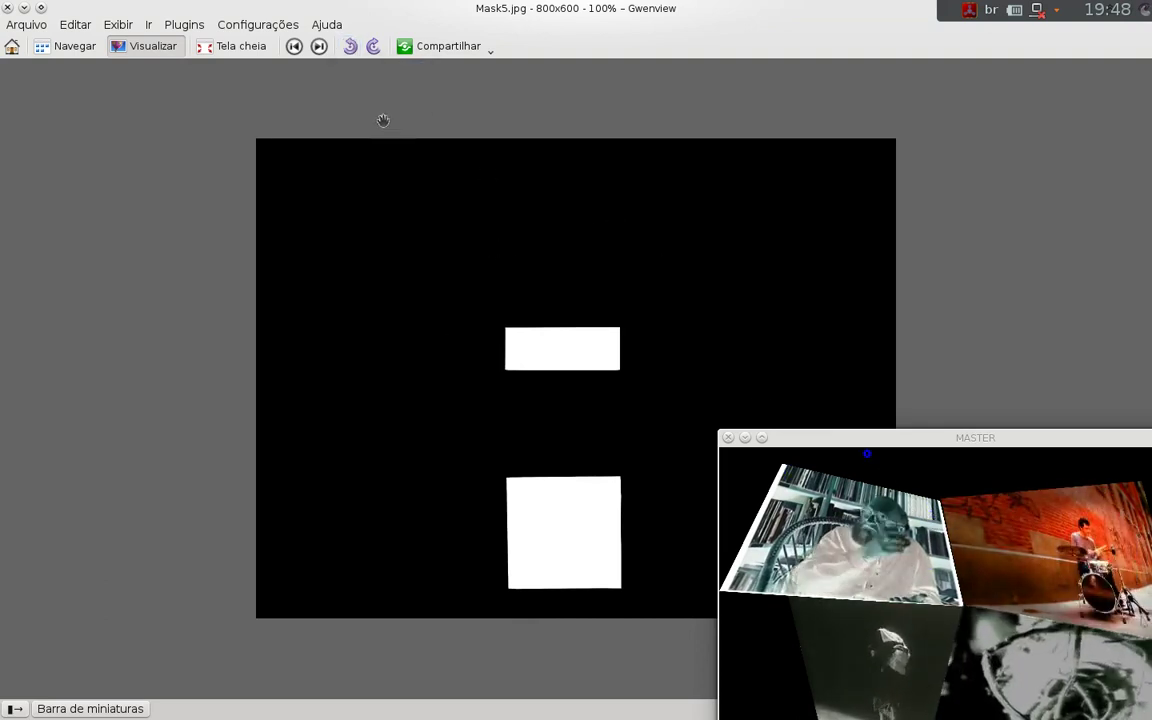
click(318, 46)
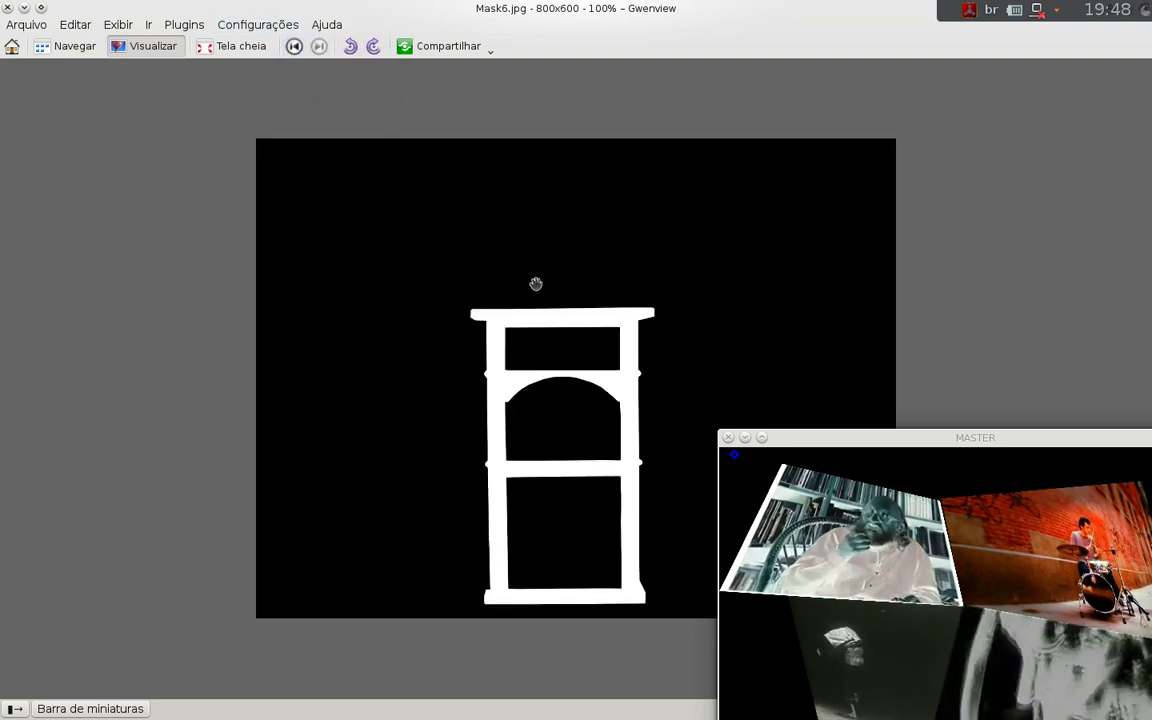
click(294, 47)
click(294, 47)
click(294, 47)
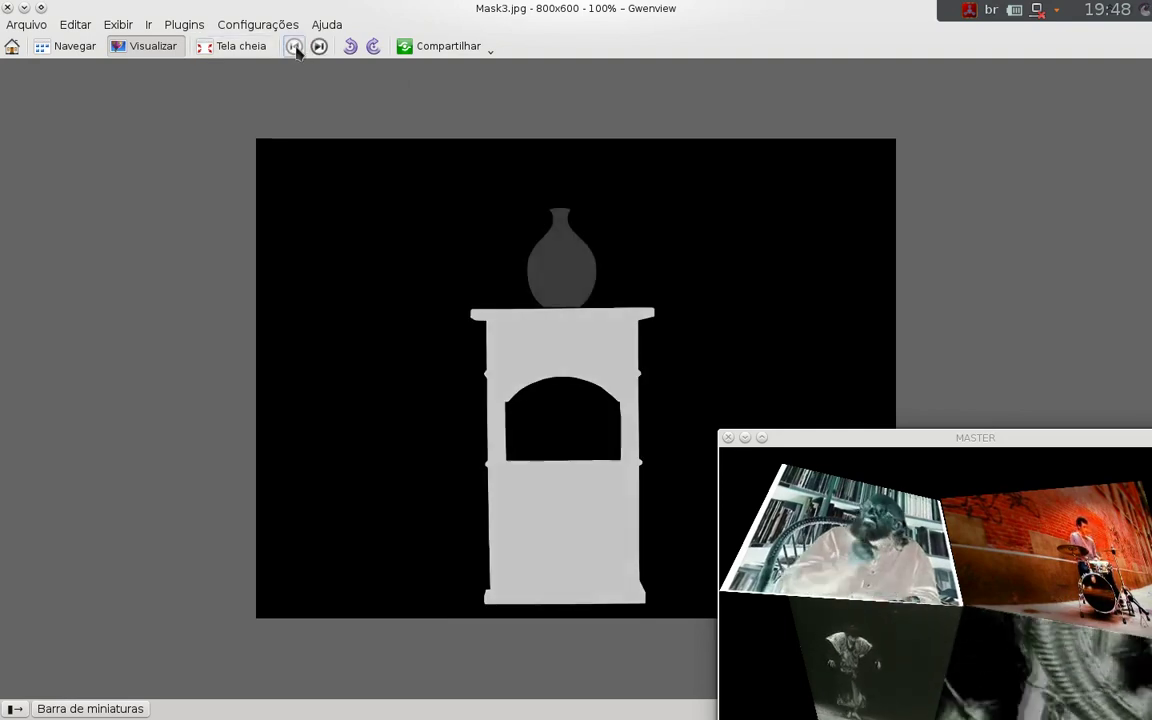
Step: Close the image viewer and file manager, and place the MASTER window back beside MAP_GUI
click(16, 9)
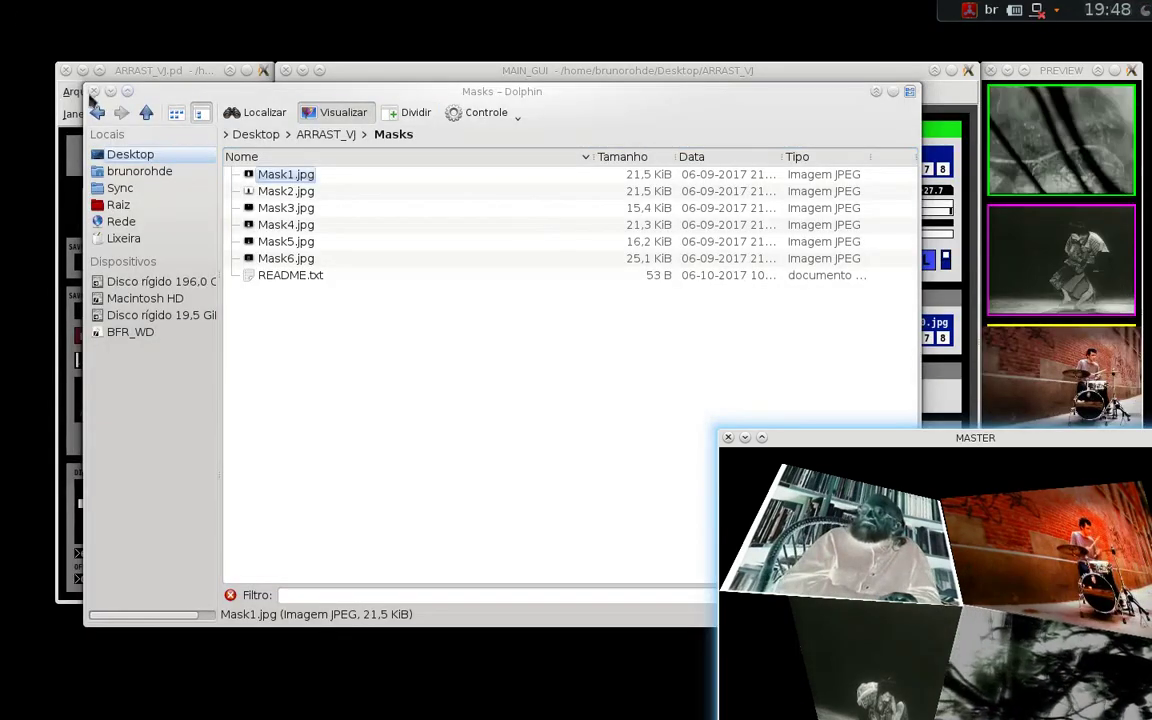
click(92, 91)
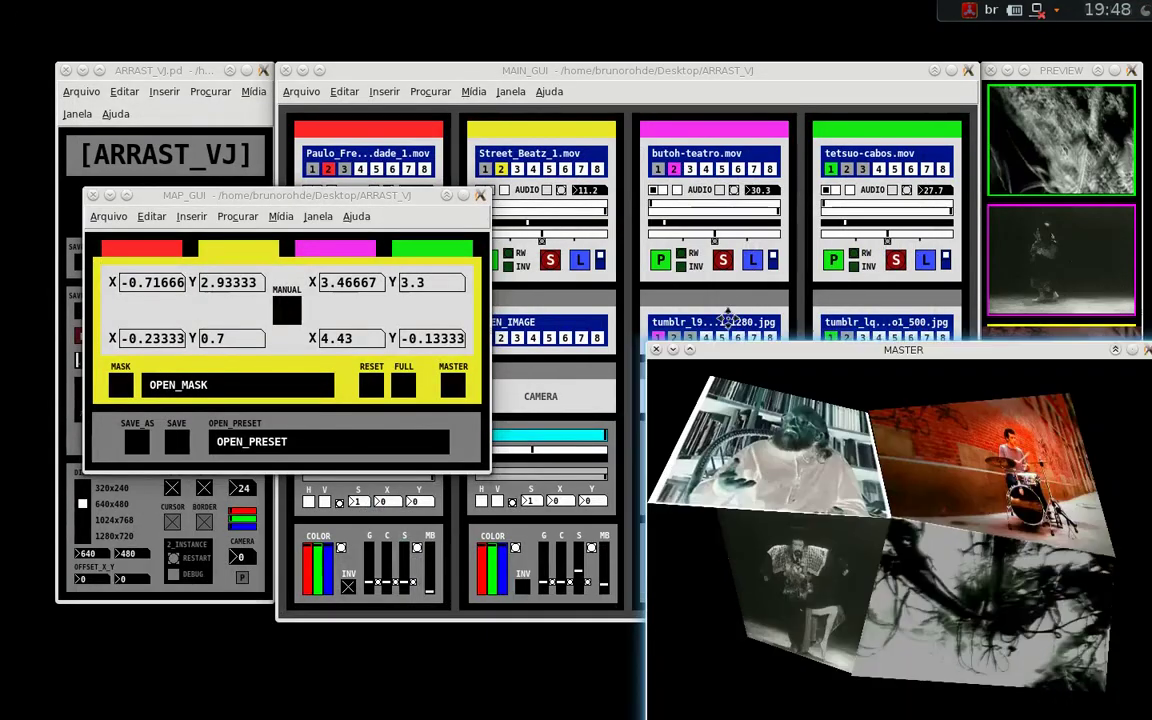
drag(727, 318, 594, 190)
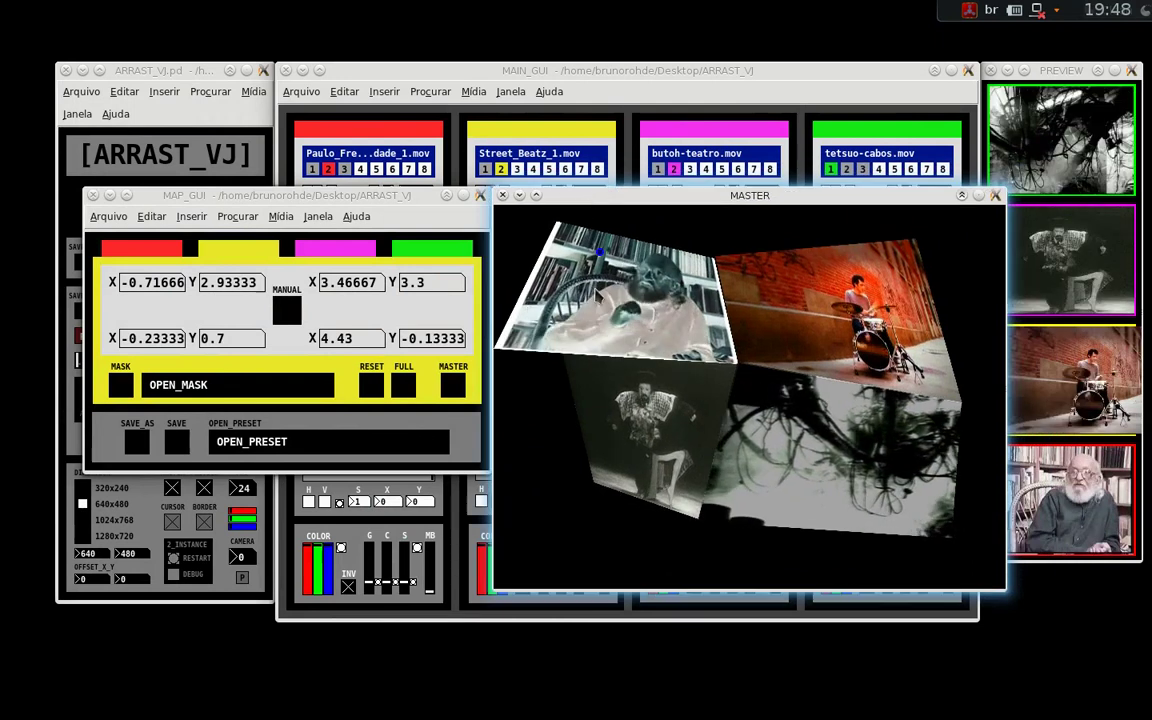
click(366, 199)
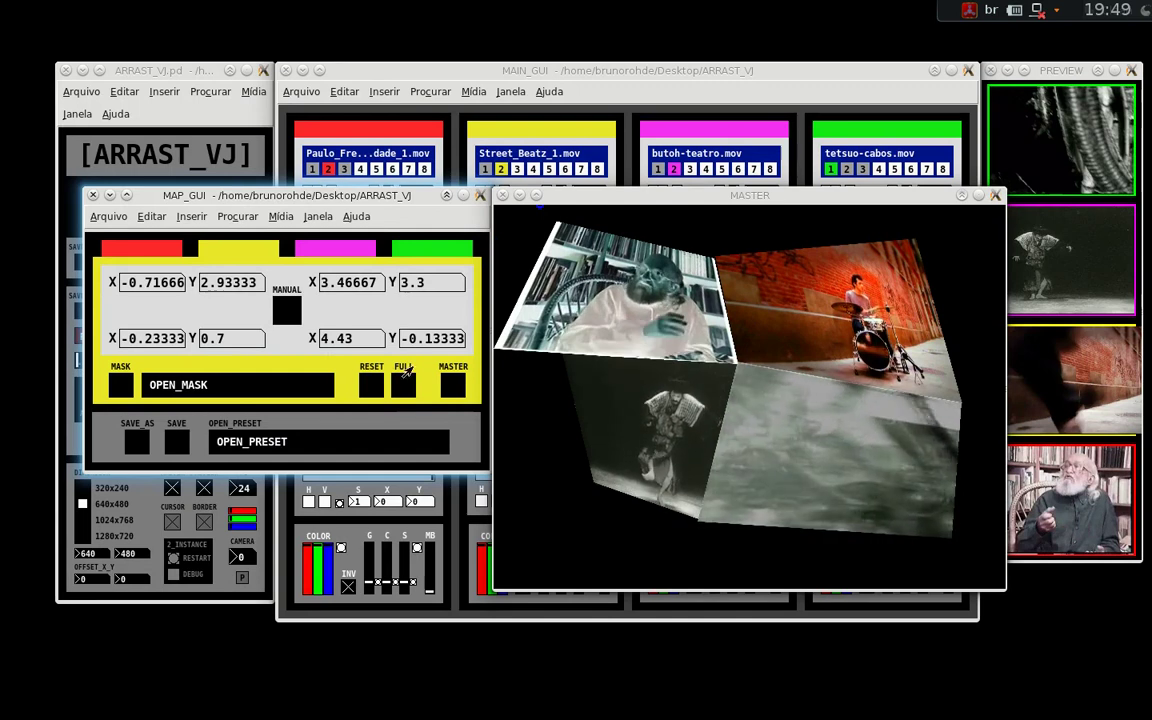
Step: Reset the red channel's mapping and move the whole image manually so its upper-left corner sits at X -5.14667, Y 2.66667
click(149, 256)
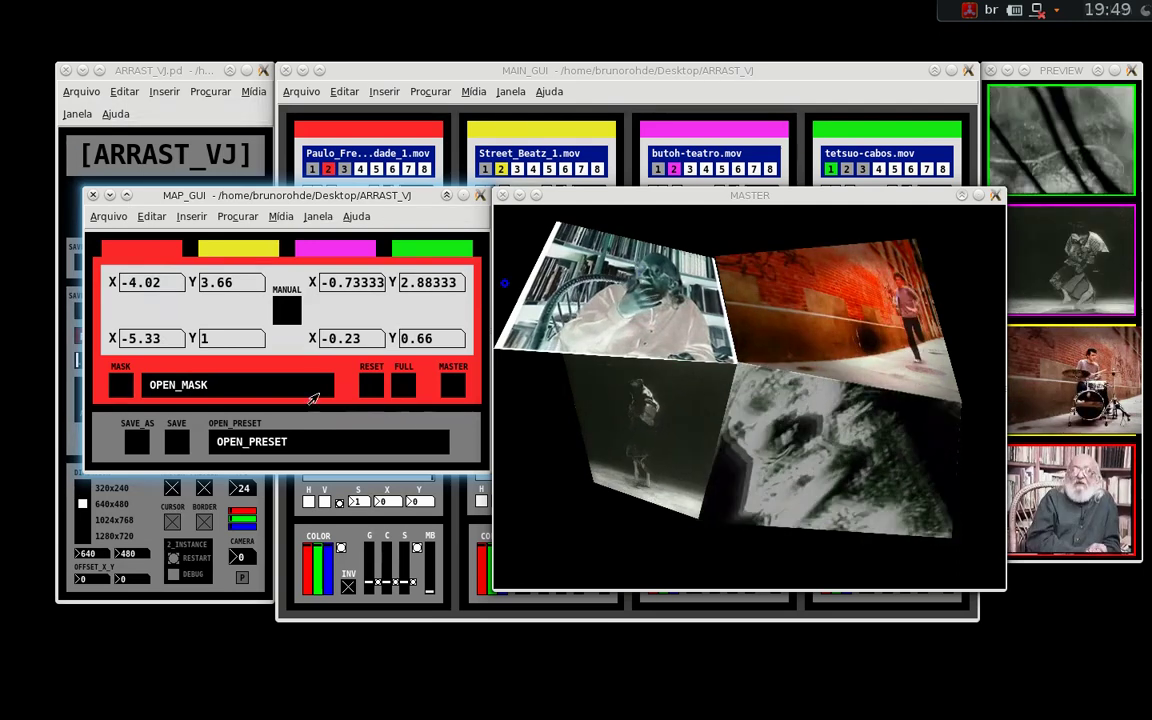
click(368, 387)
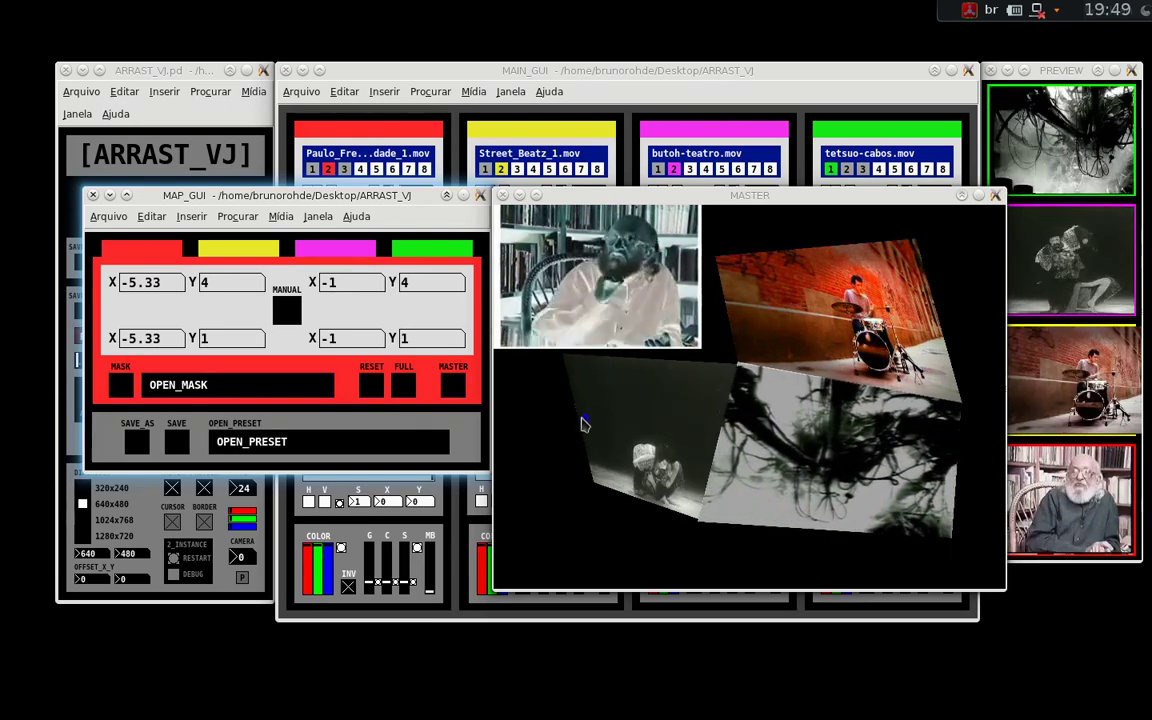
click(286, 310)
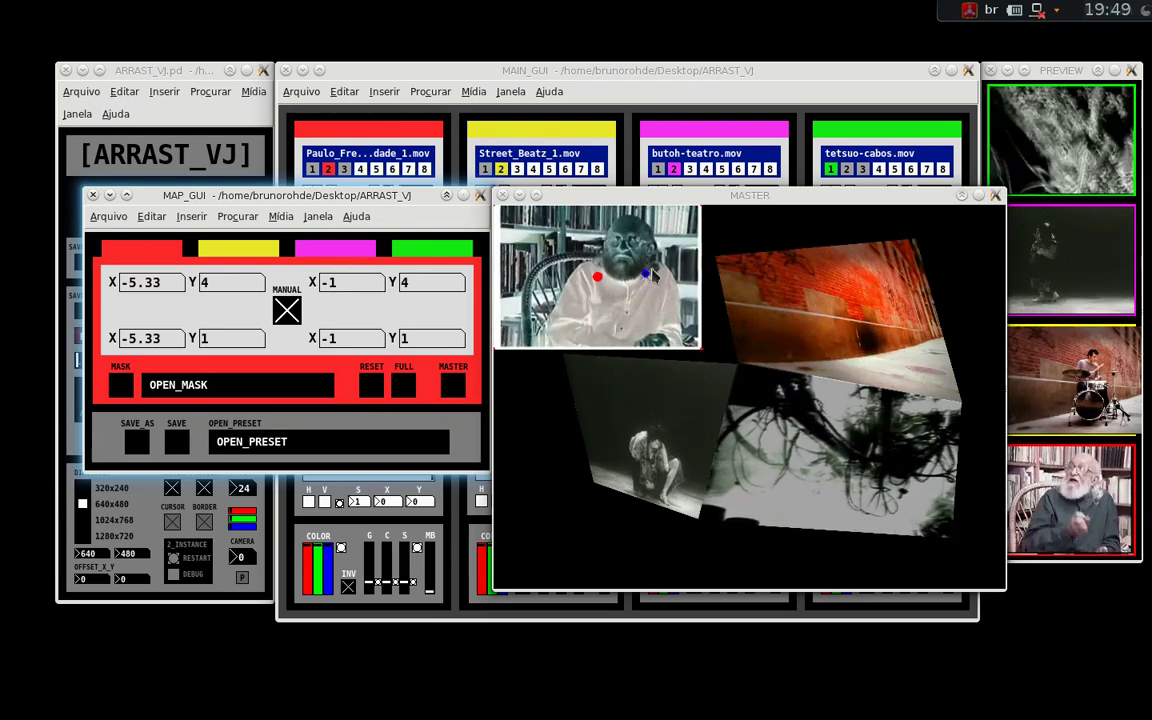
drag(614, 291, 630, 350)
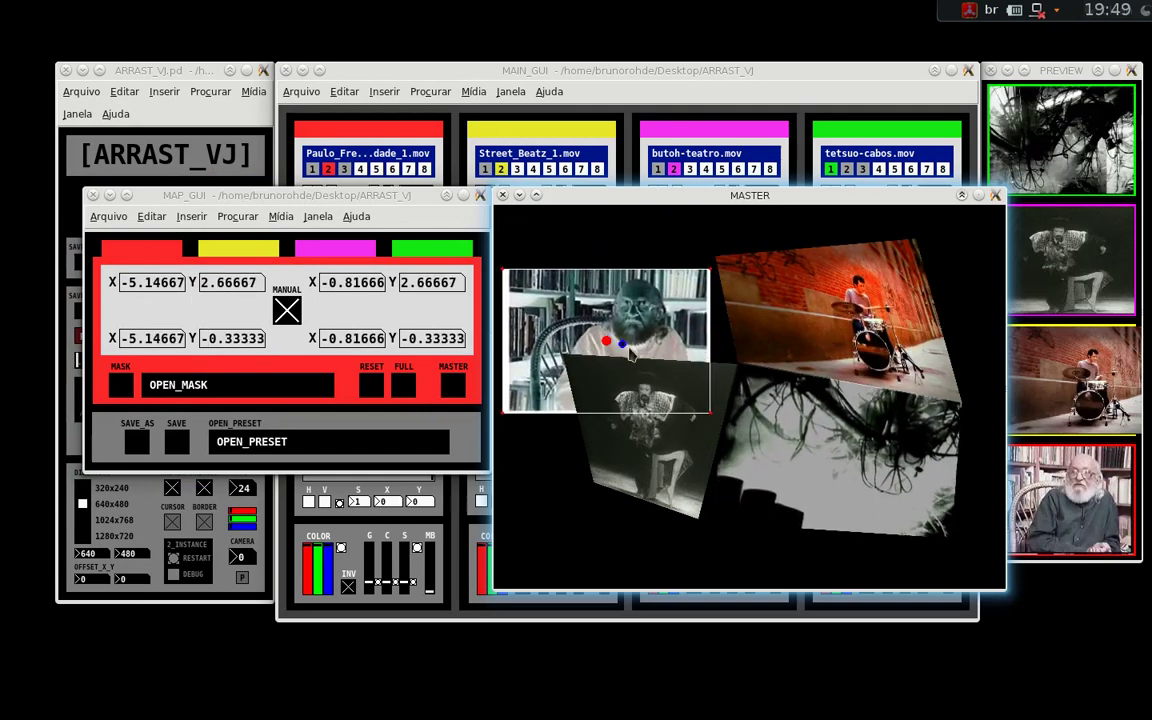
Step: Reset the yellow channel's mapping and expand the red channel to fill the whole MASTER output
click(226, 257)
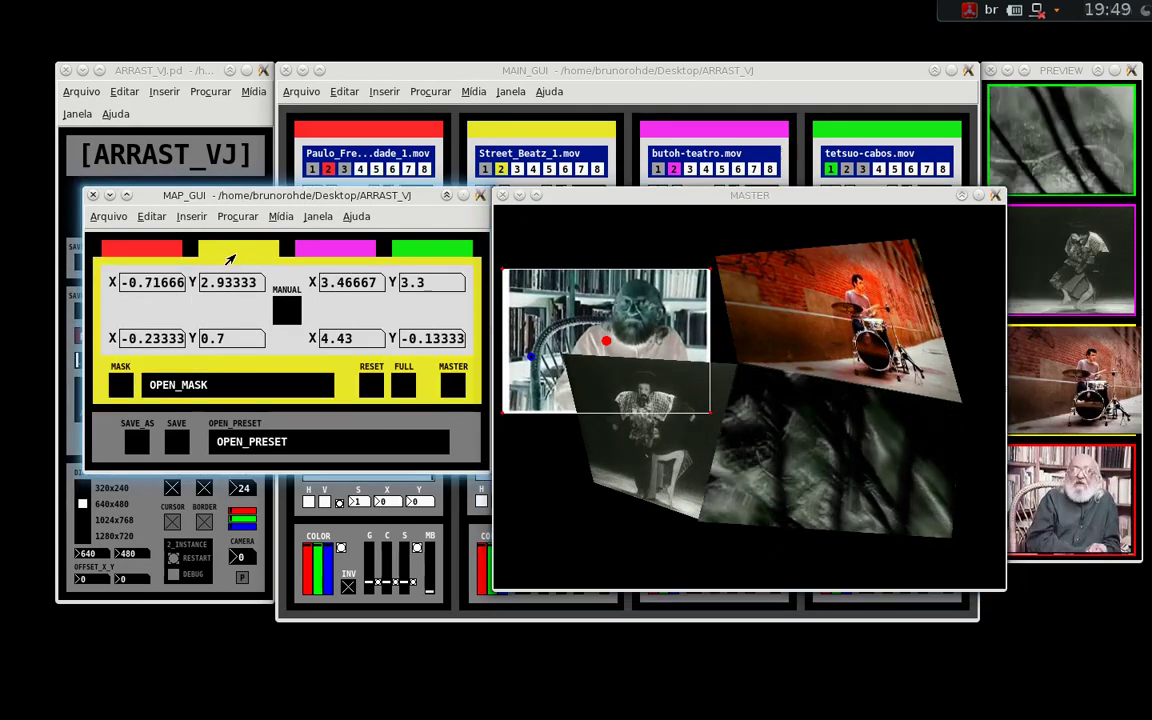
click(369, 386)
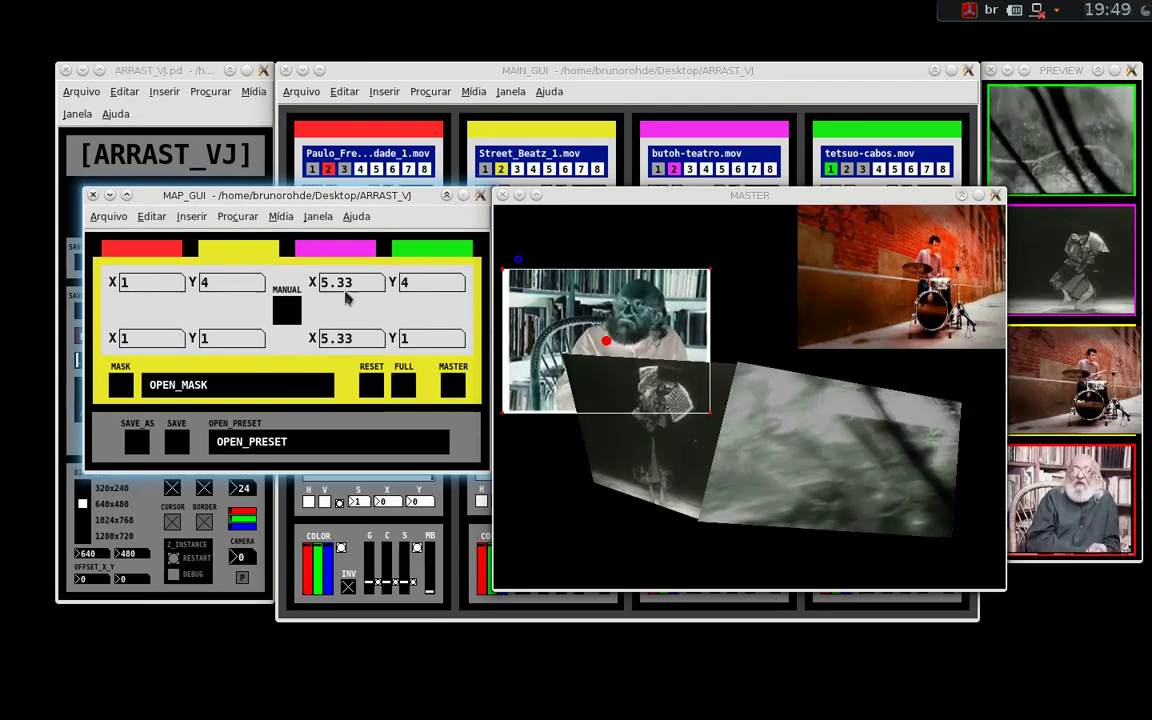
click(158, 252)
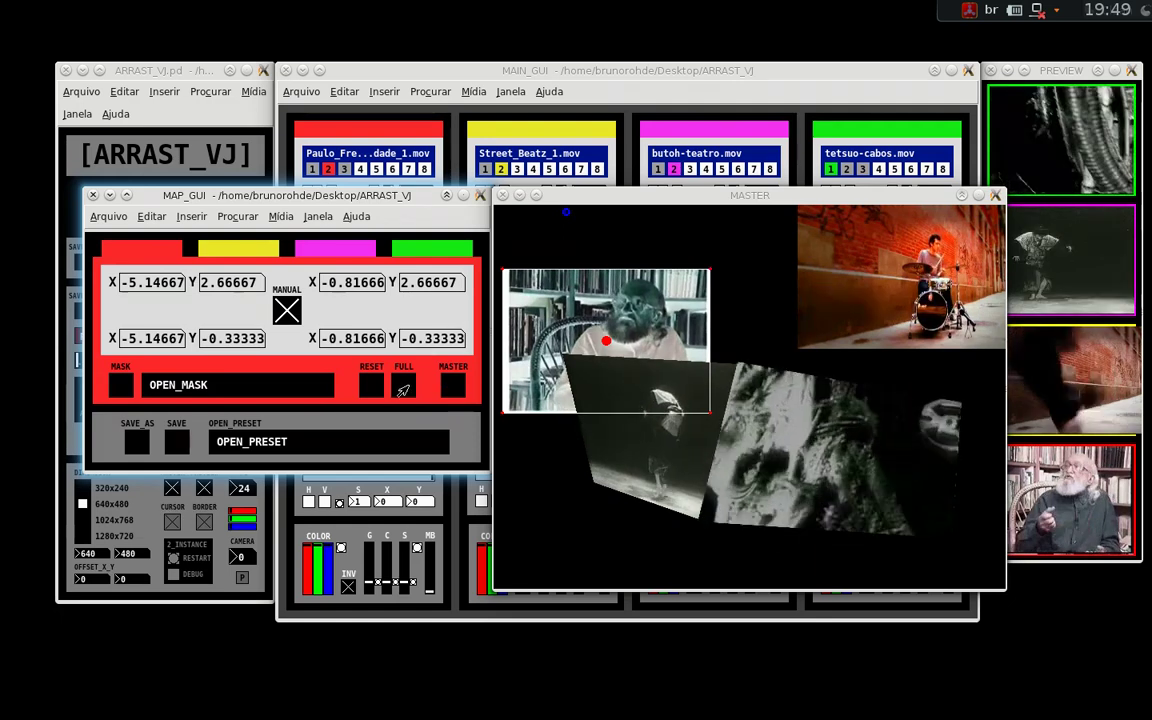
click(403, 384)
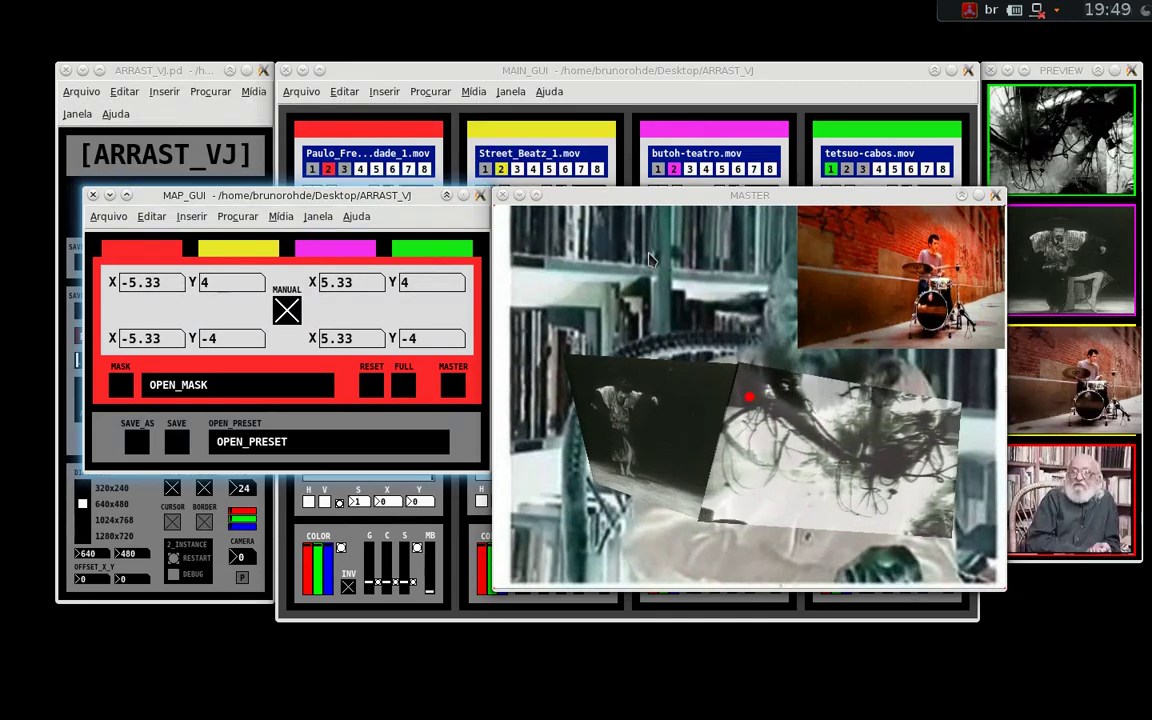
click(649, 260)
Step: Expand the magenta channel's mapping to fill the whole MASTER output
click(240, 246)
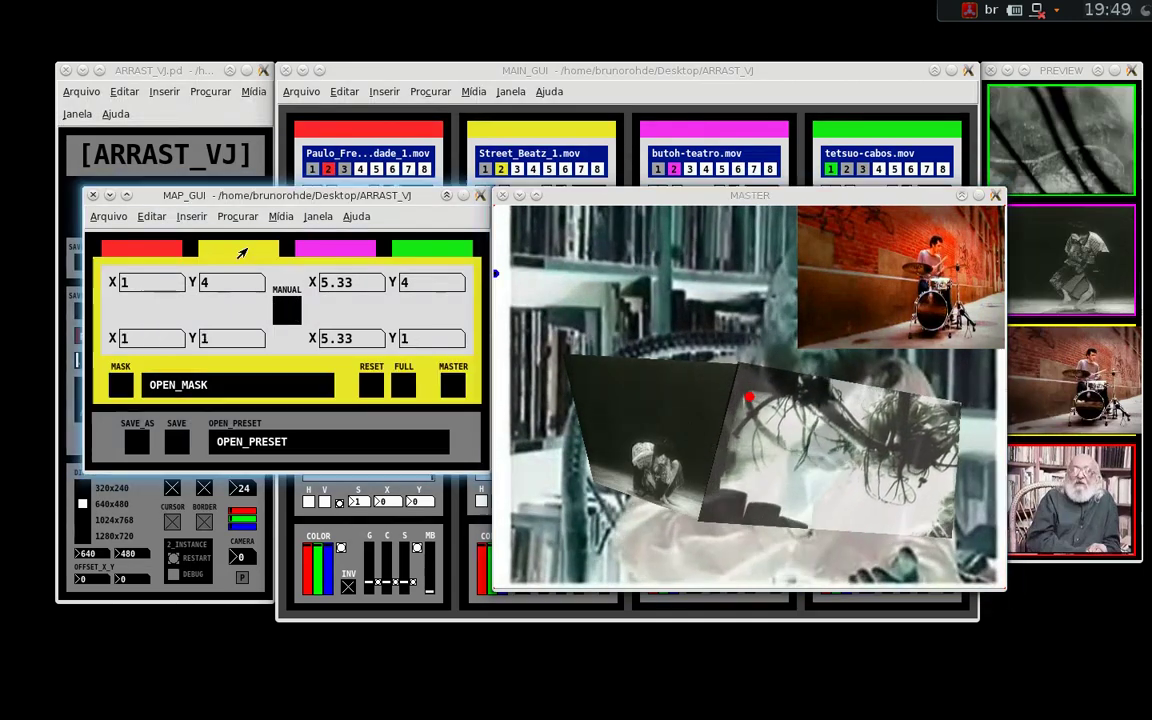
click(330, 250)
click(403, 384)
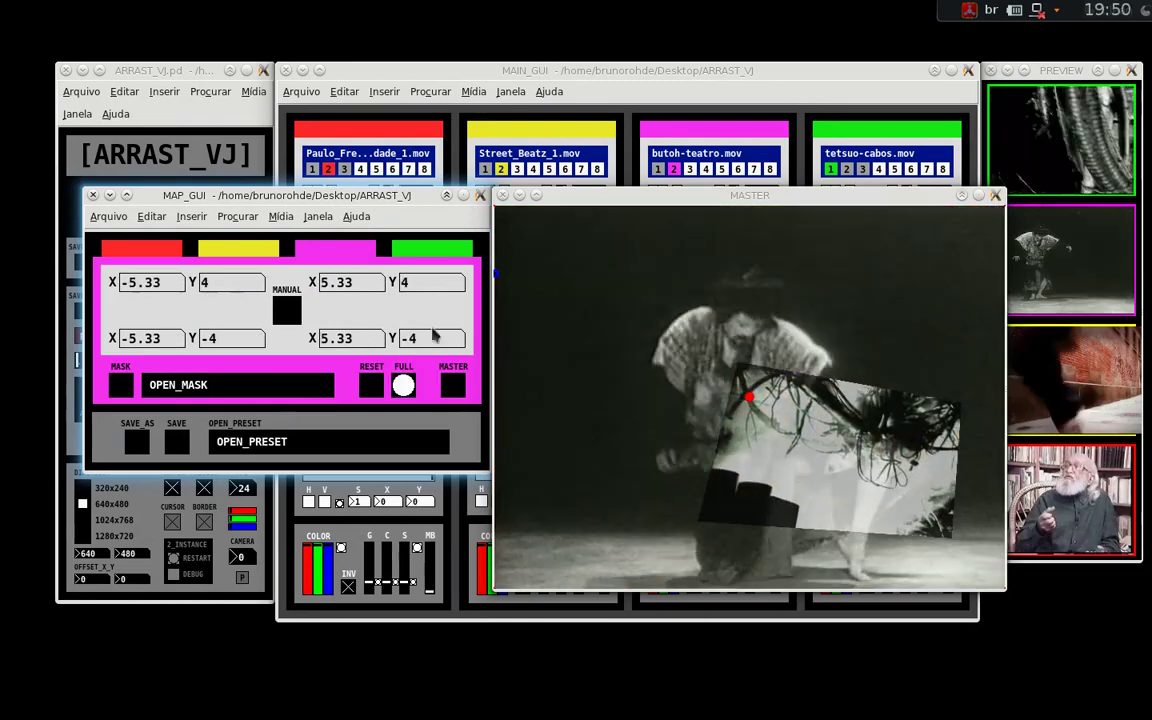
Step: Expand the green channel's mapping to fill the whole MASTER output and raise the channel's opacity to full
click(440, 249)
click(371, 384)
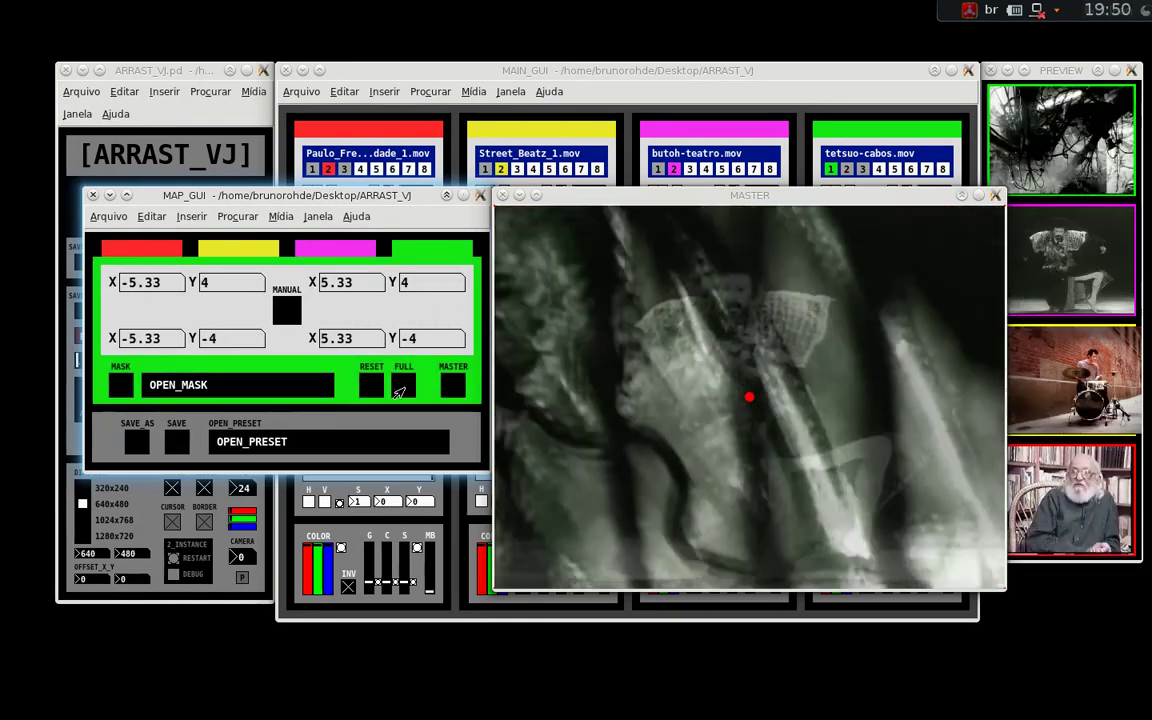
drag(736, 197, 445, 213)
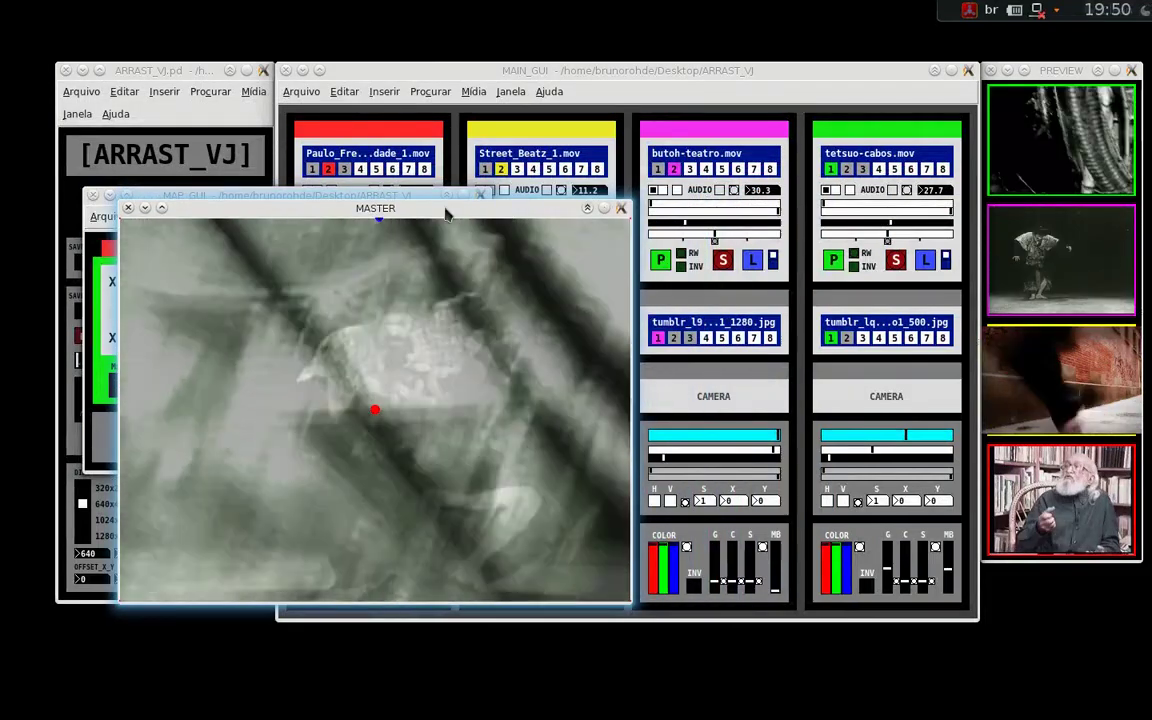
click(878, 452)
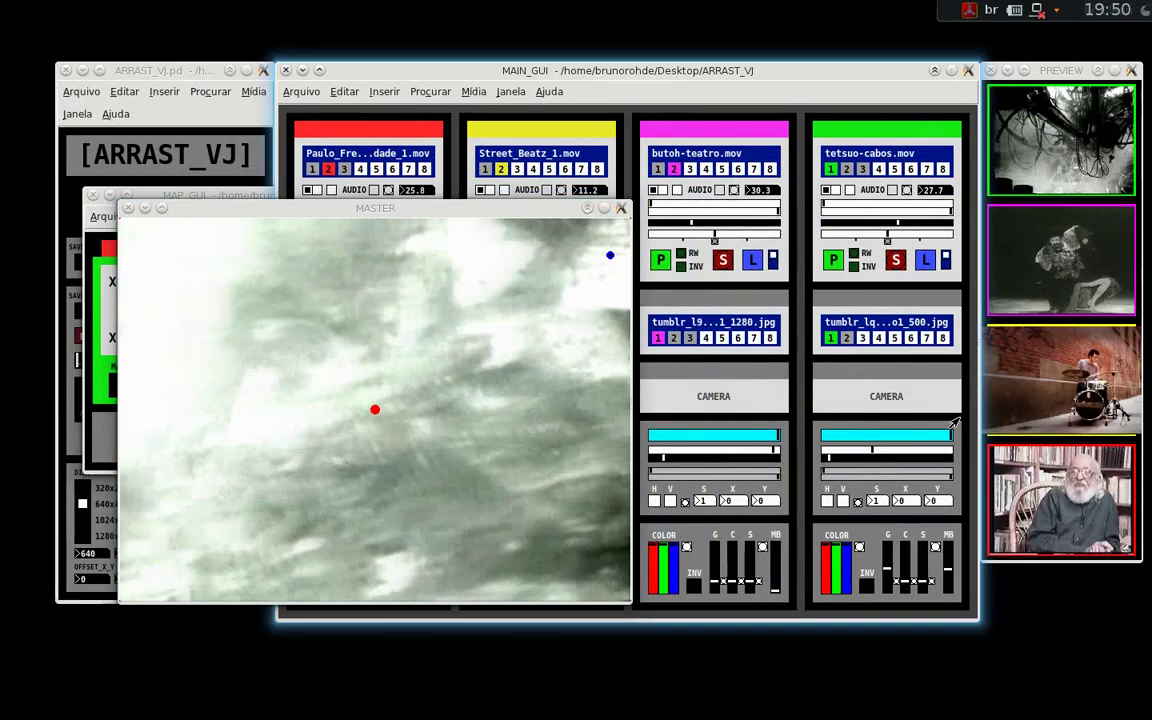
Step: Bring MAP_GUI back into view and place the MASTER window beside it
drag(519, 213, 796, 192)
click(244, 205)
drag(552, 203, 650, 207)
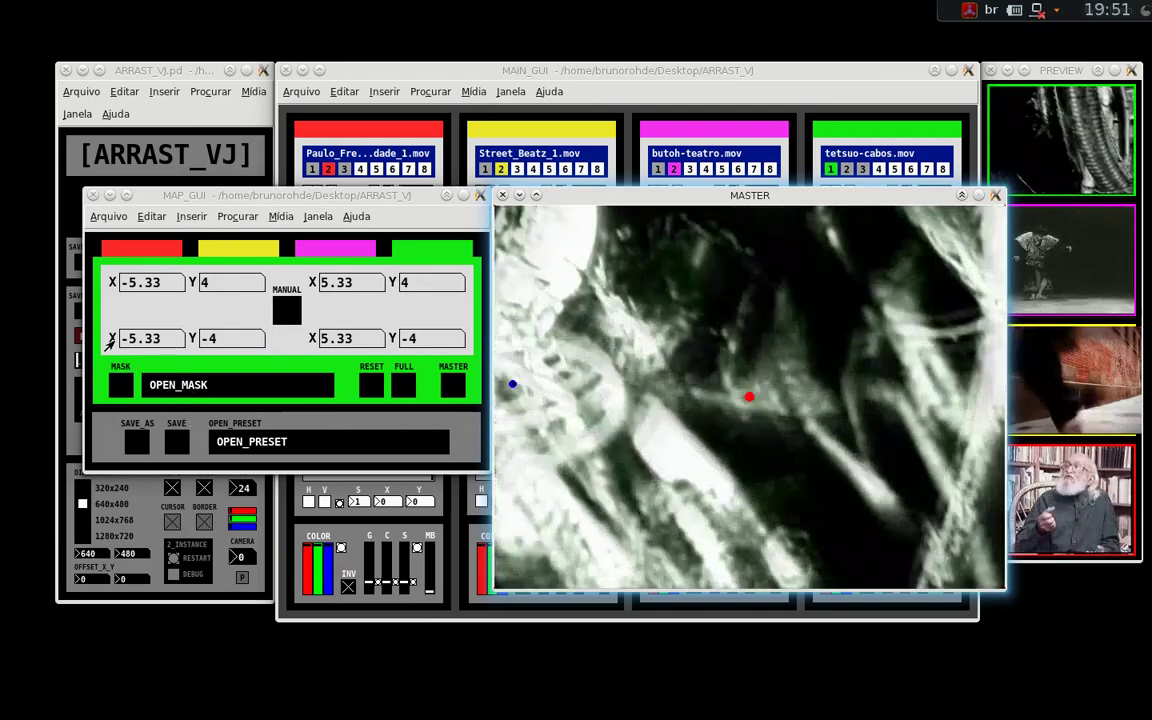
Step: Load Mask6.jpg from the Masks folder as the green channel's mask and enable the mask
click(425, 249)
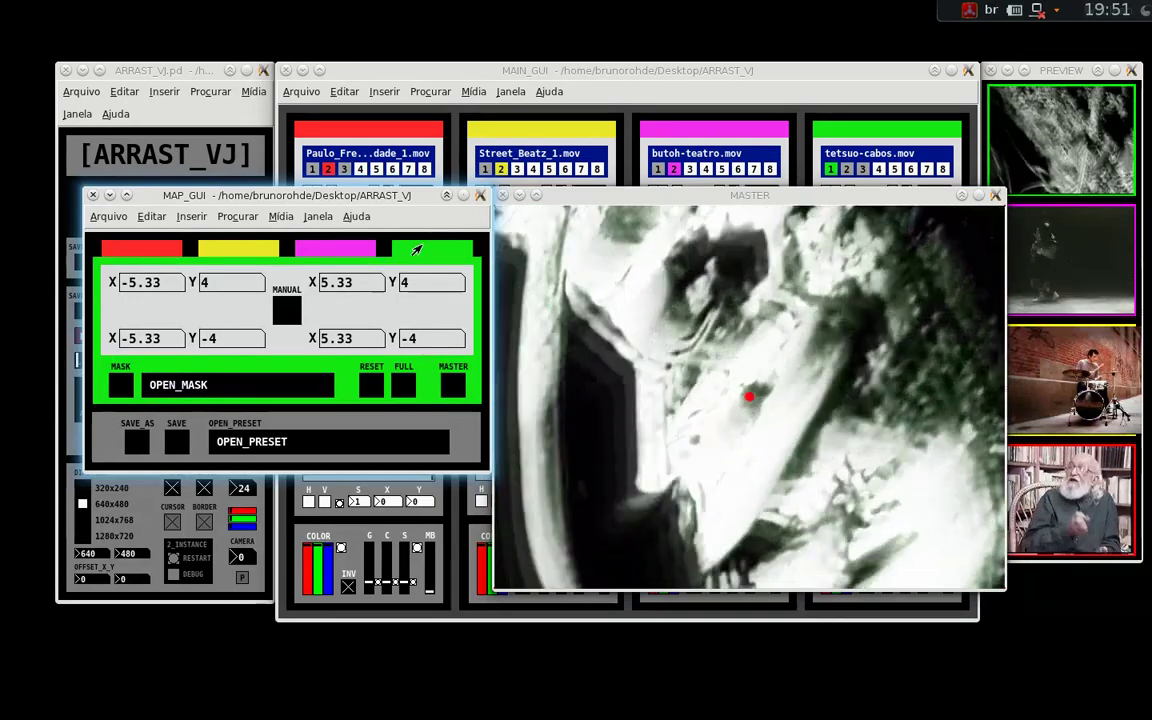
click(205, 388)
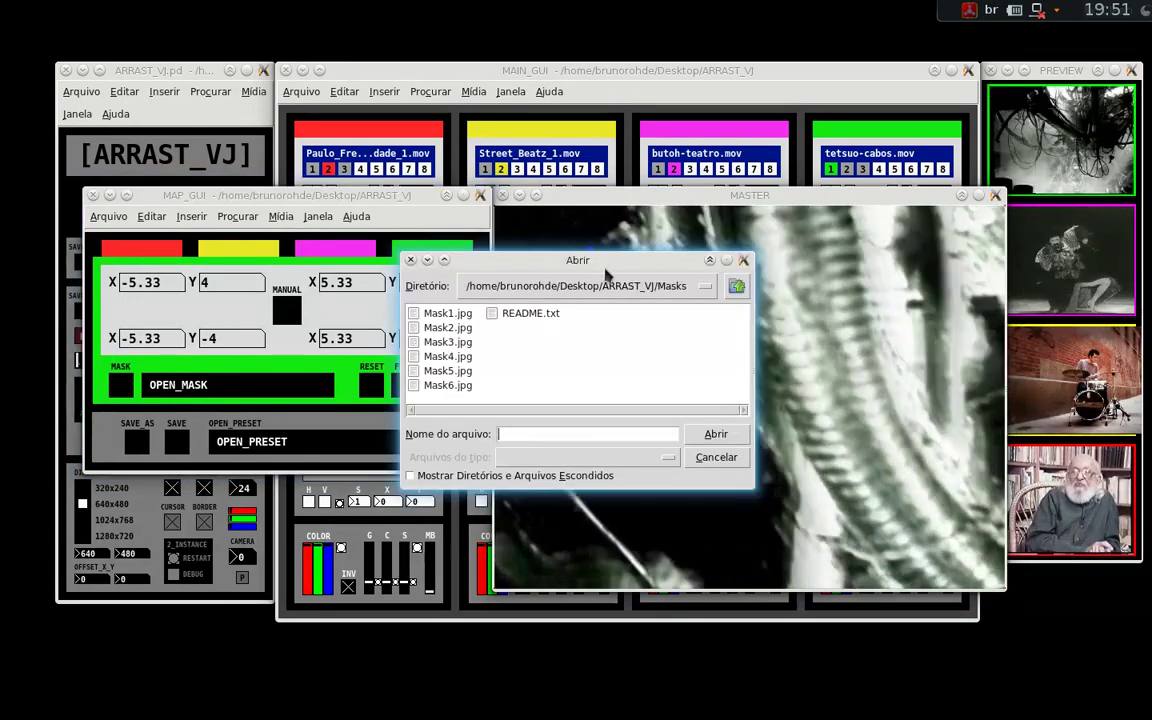
drag(567, 258, 524, 259)
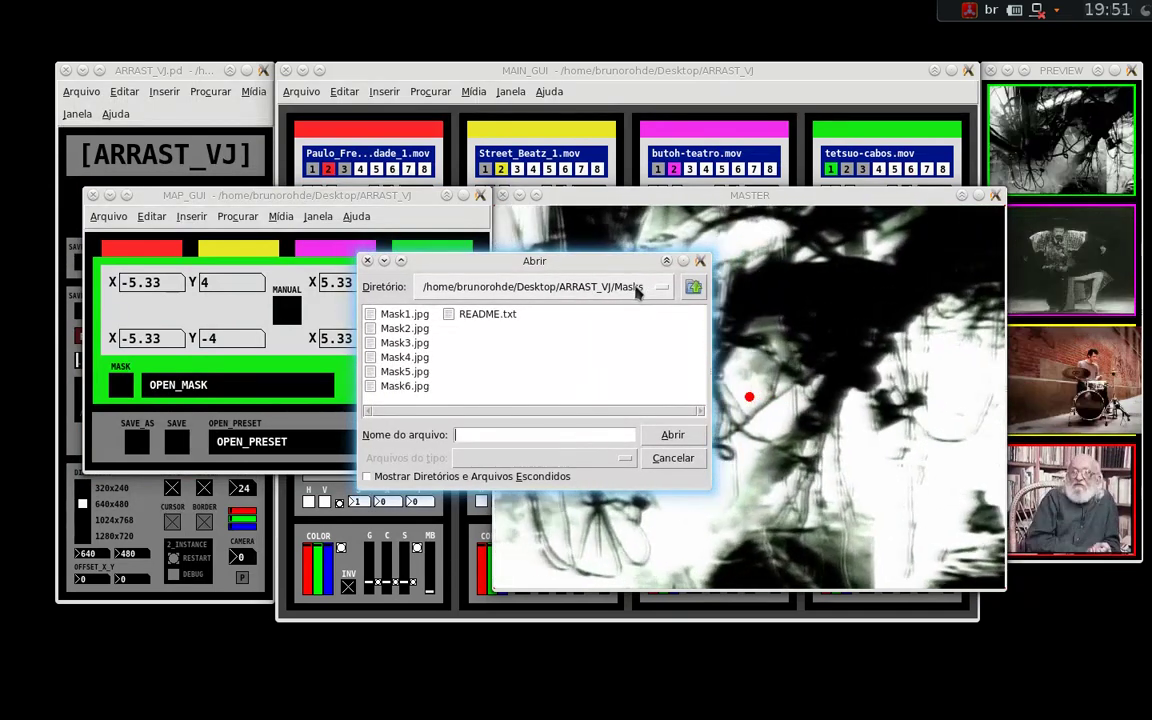
click(660, 287)
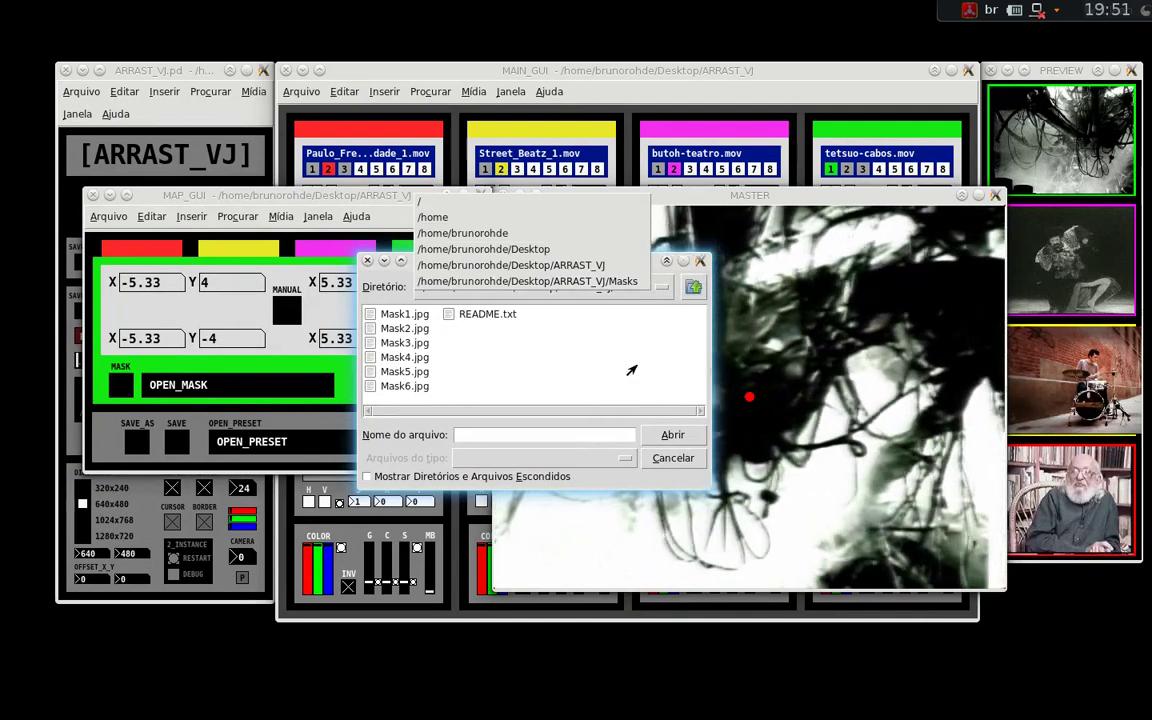
click(400, 388)
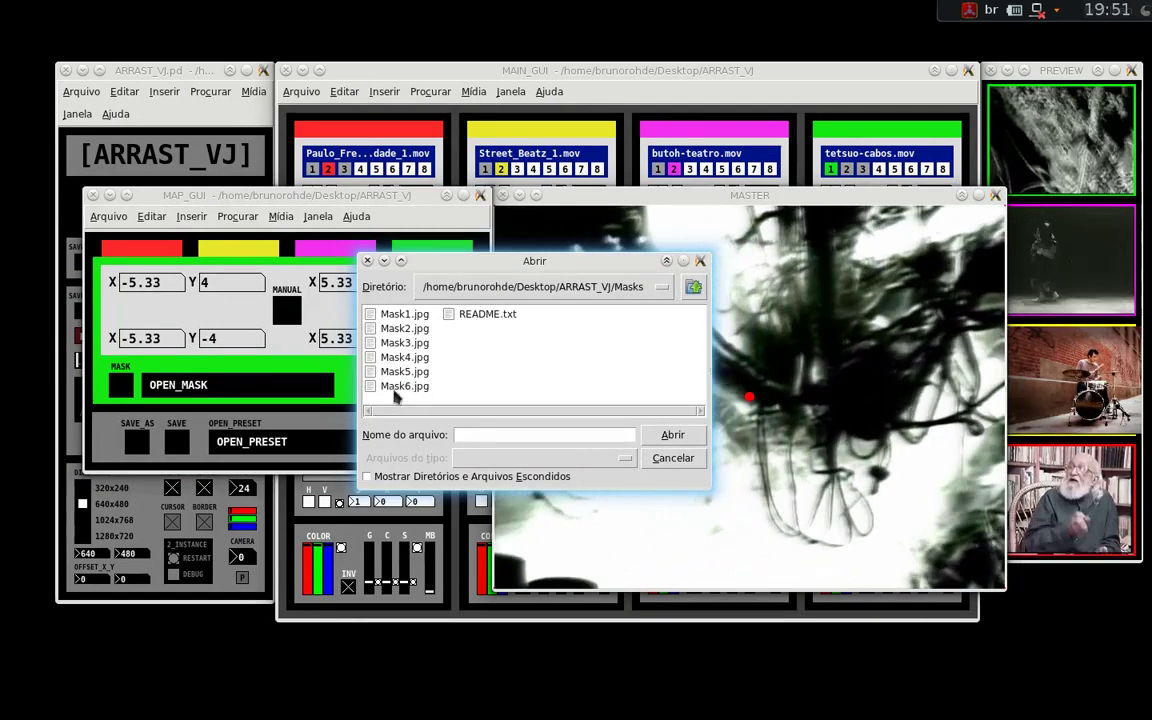
click(398, 388)
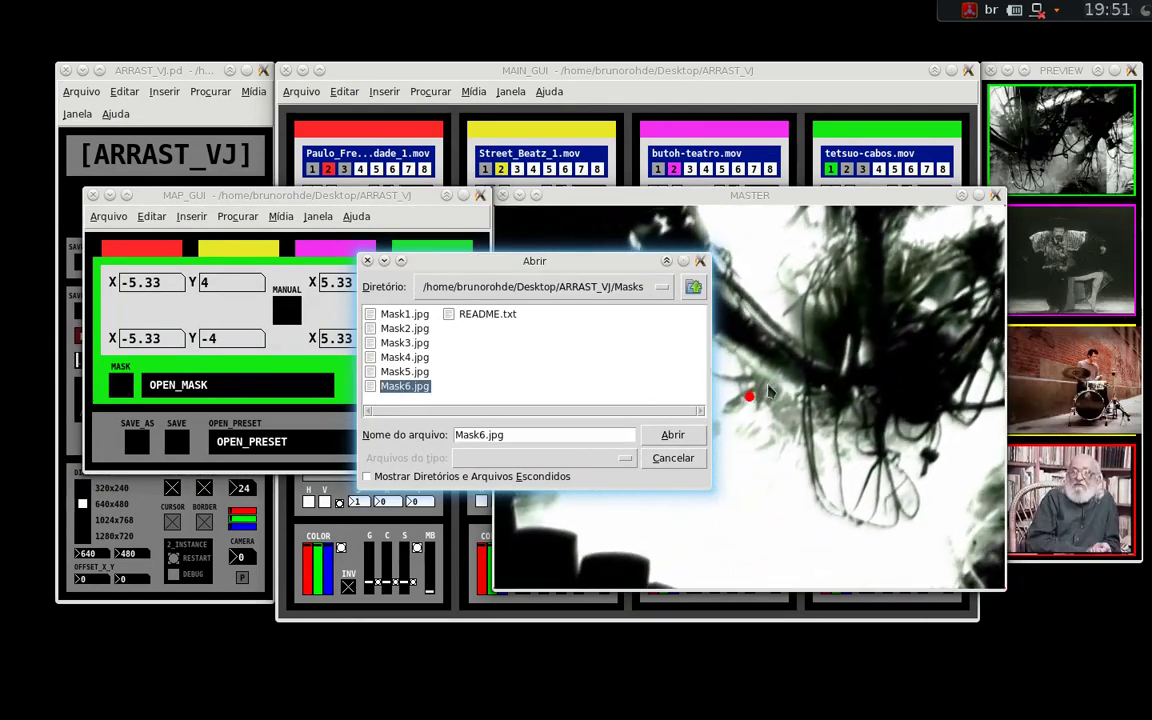
click(668, 438)
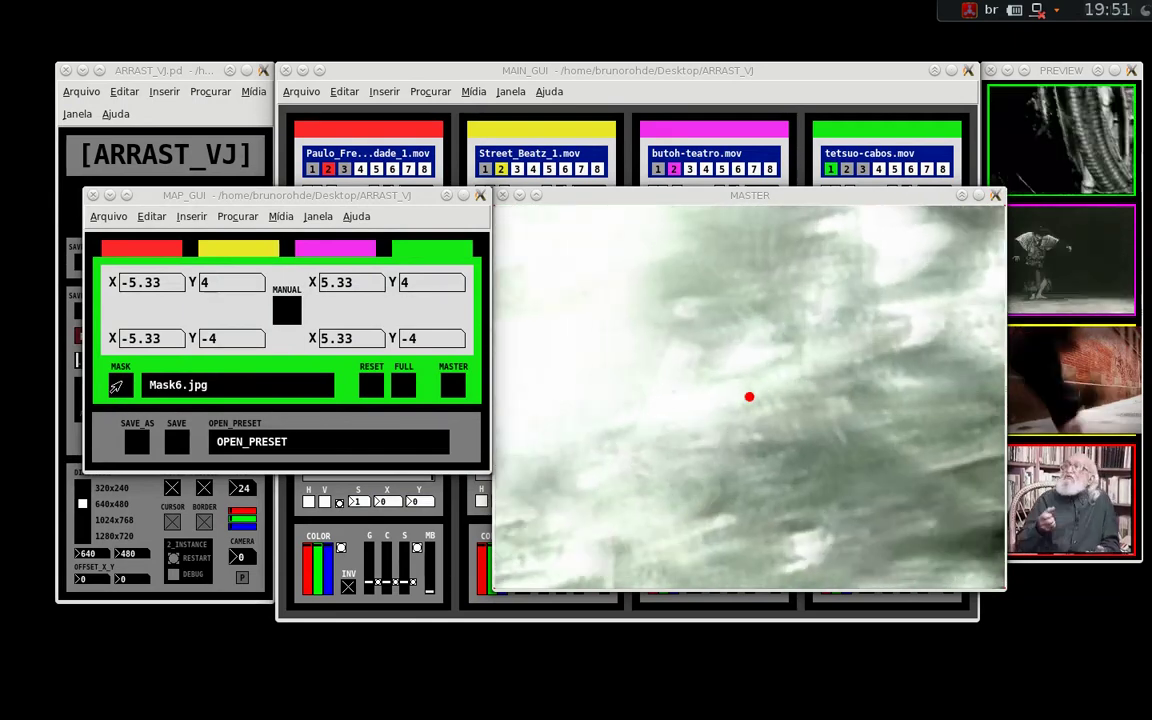
click(118, 385)
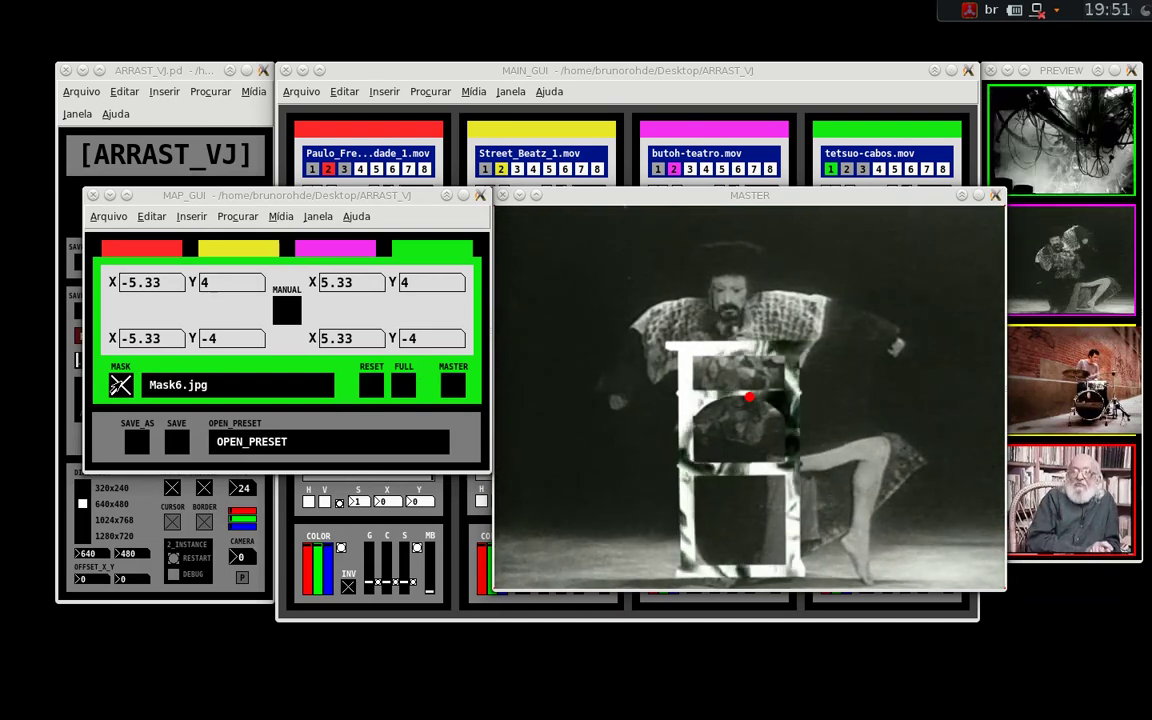
Step: Switch off manual mapping for the red channel
click(335, 248)
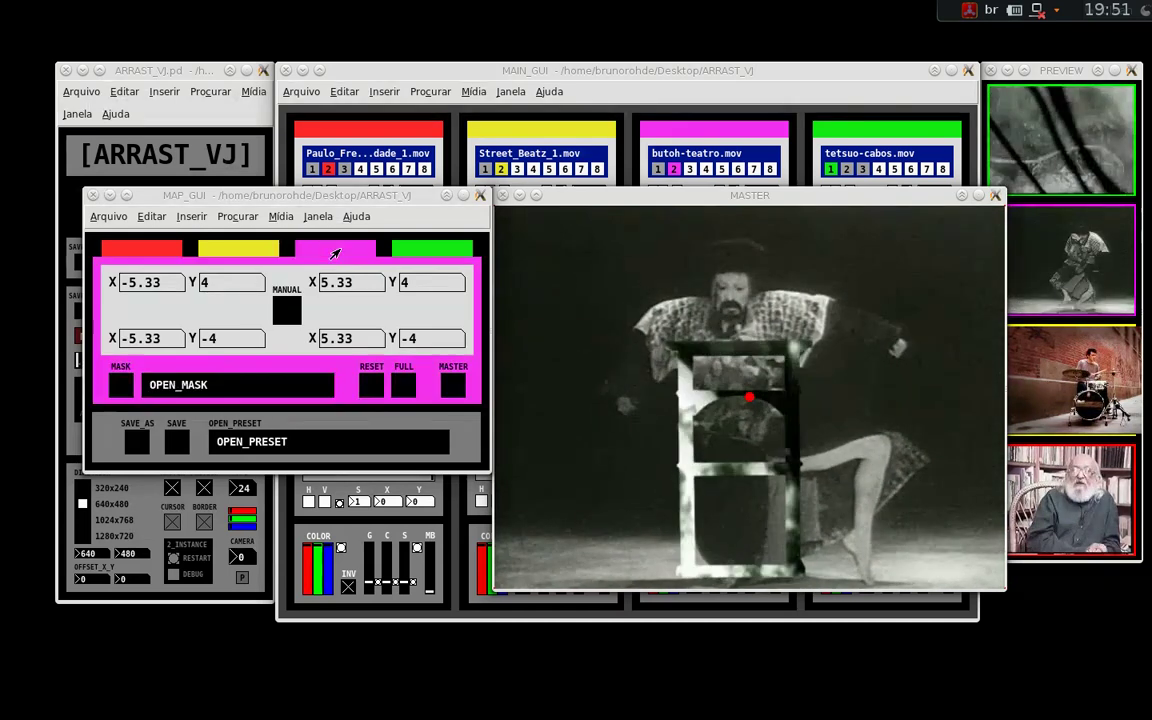
click(238, 248)
click(141, 248)
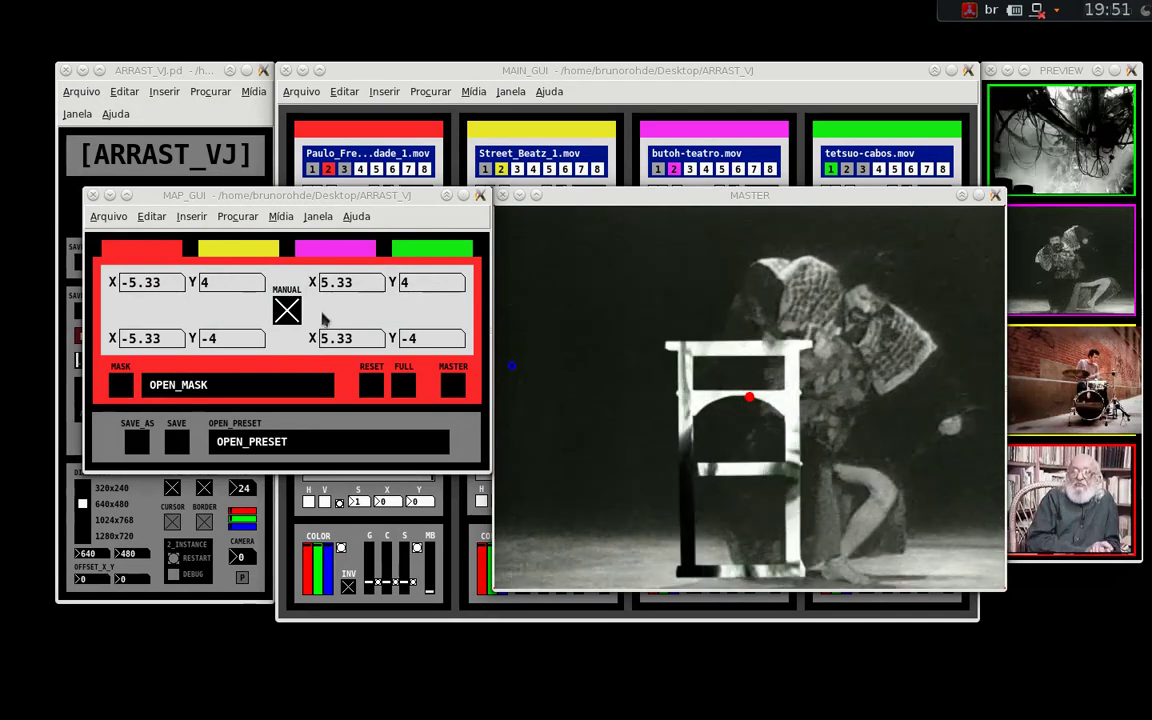
Step: Compare the MASTER output with the green channel's mask off and on again
click(415, 250)
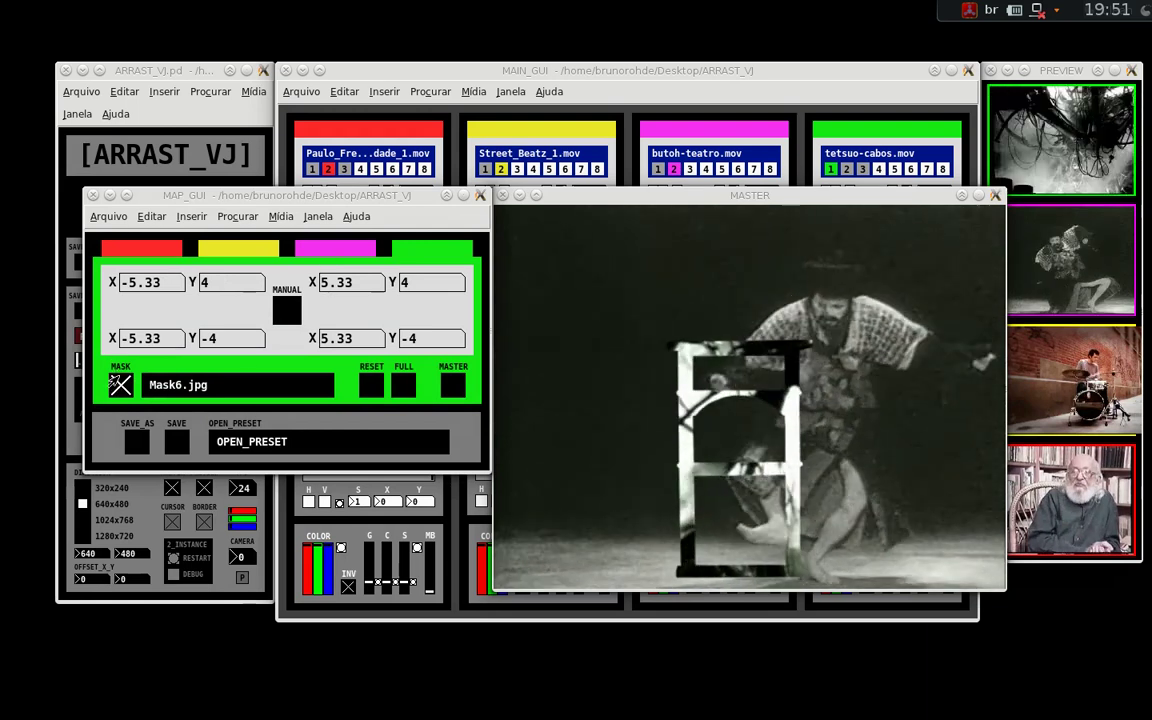
click(118, 385)
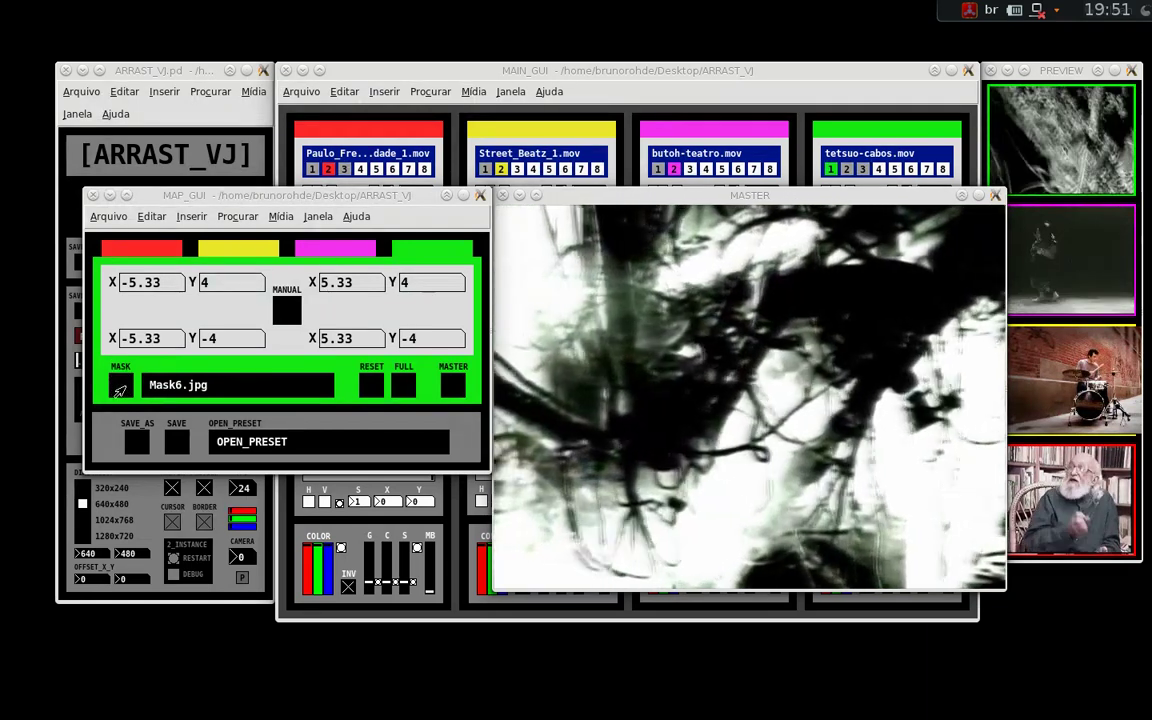
click(120, 385)
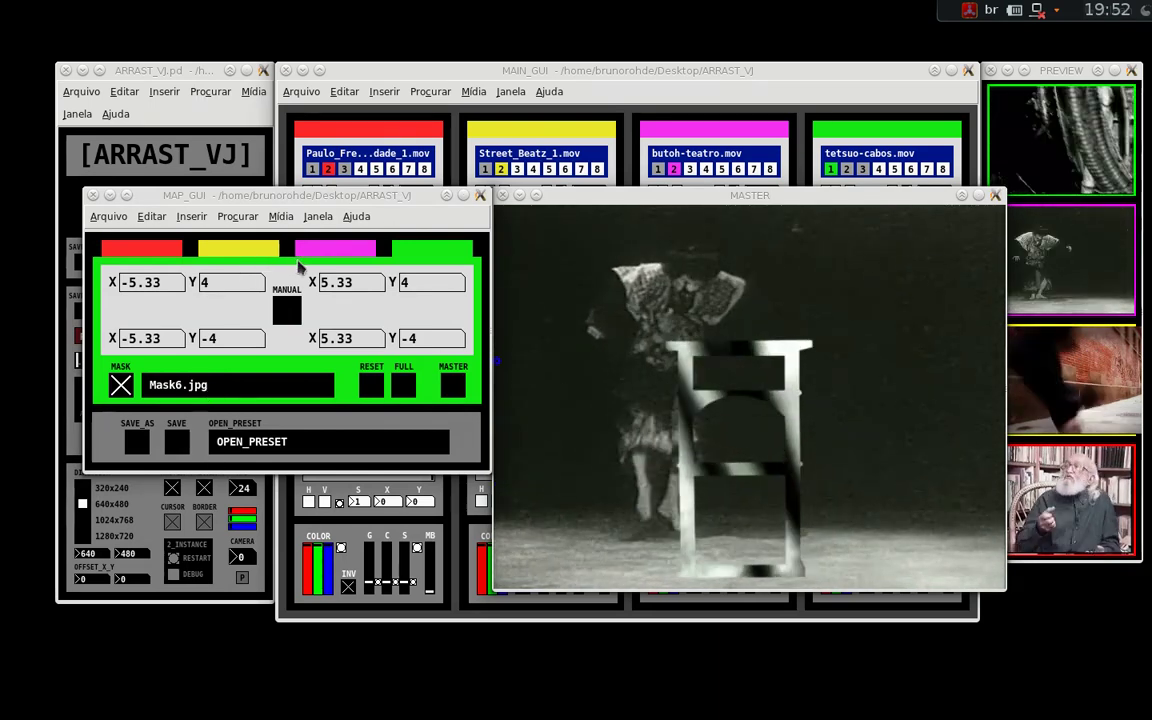
Step: Load Mask5.jpg as the magenta channel's mask and enable the mask
click(336, 248)
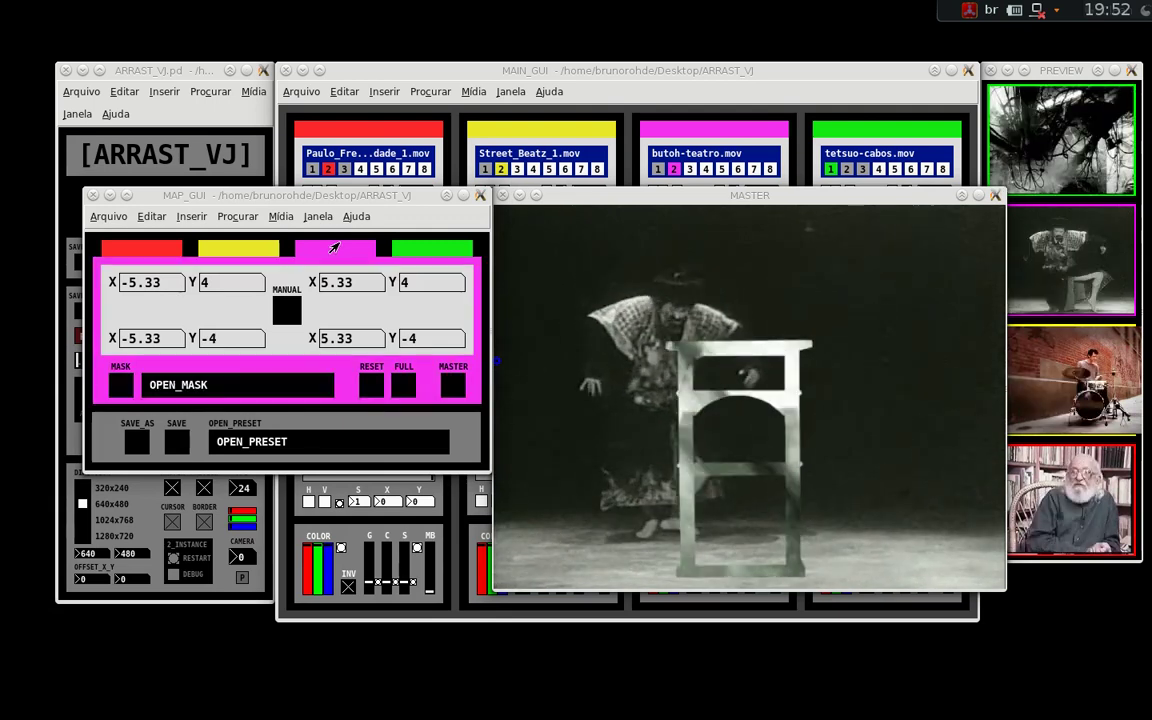
click(283, 384)
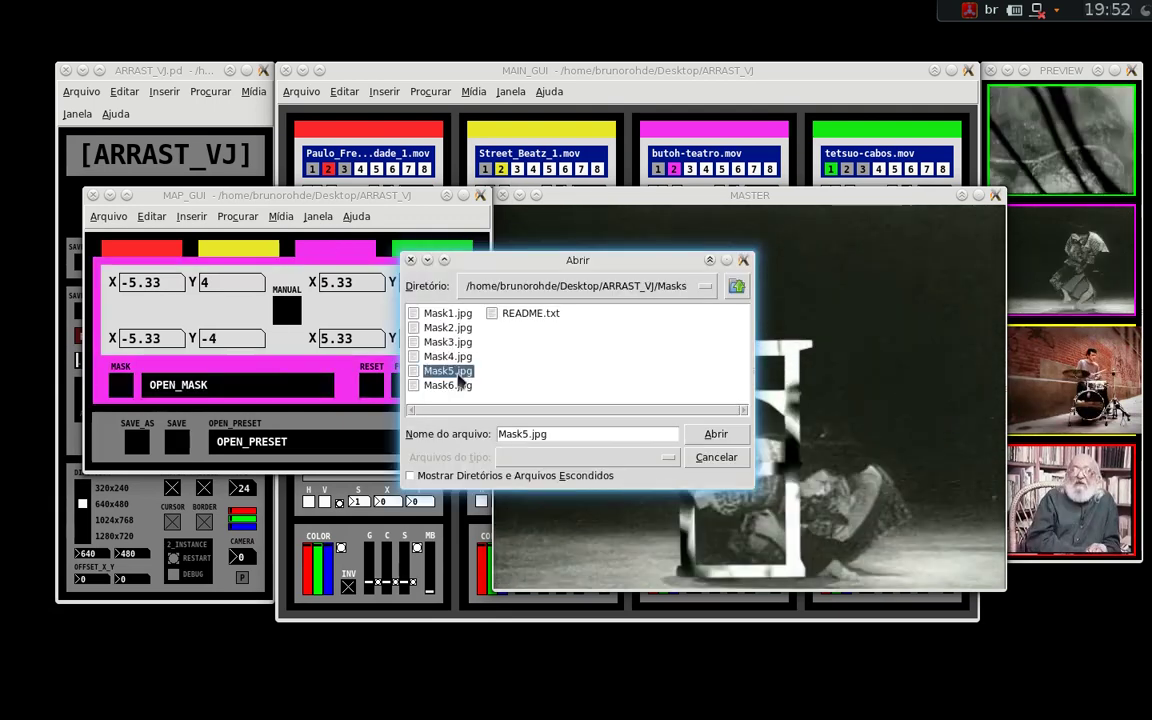
double_click(455, 371)
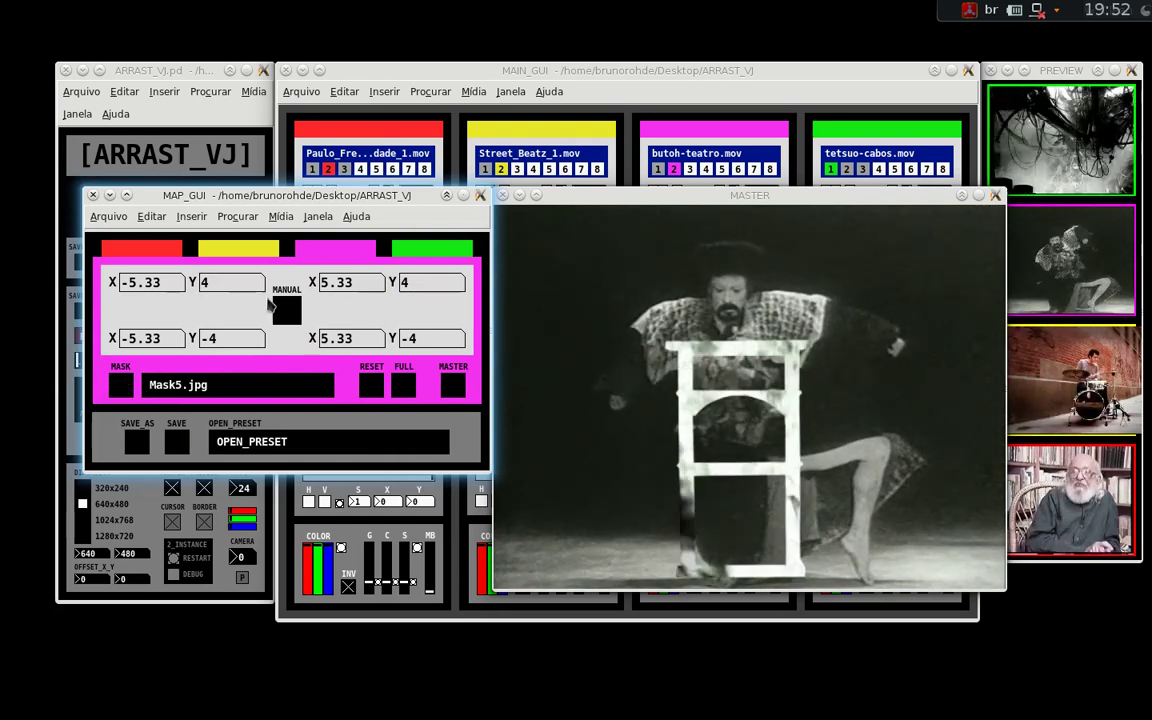
click(118, 385)
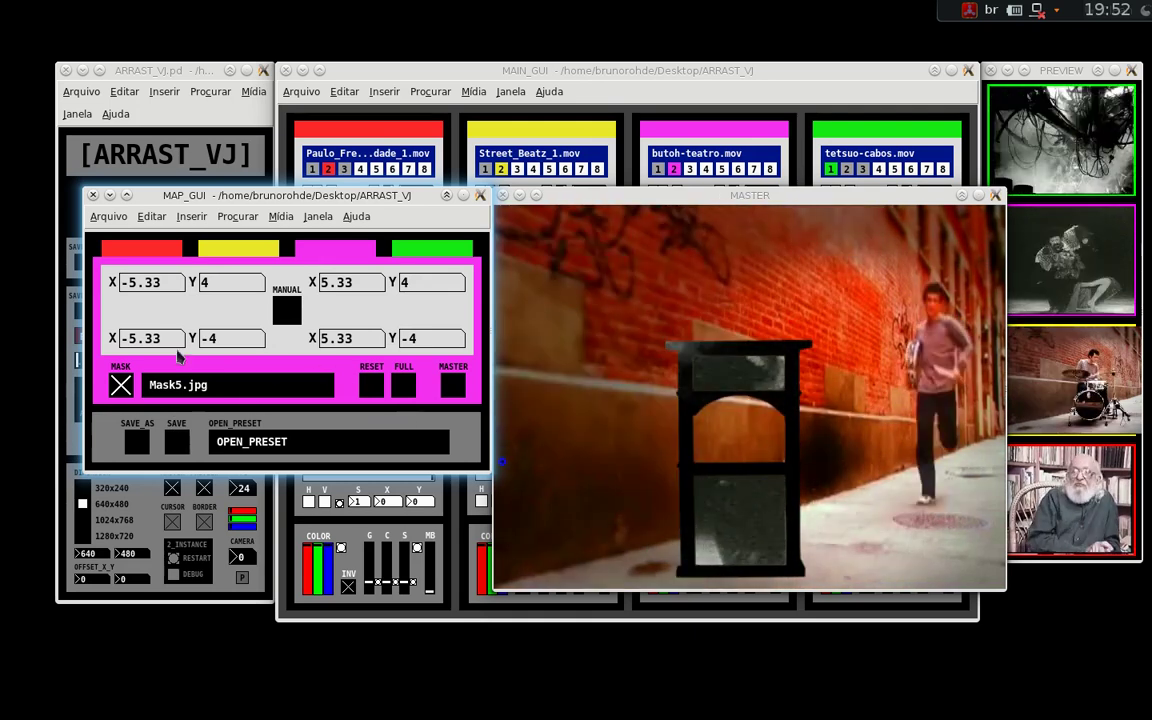
Step: Enable the yellow channel's mask with Mask4.jpg loaded, and replace that image with Mask3.jpg
click(238, 254)
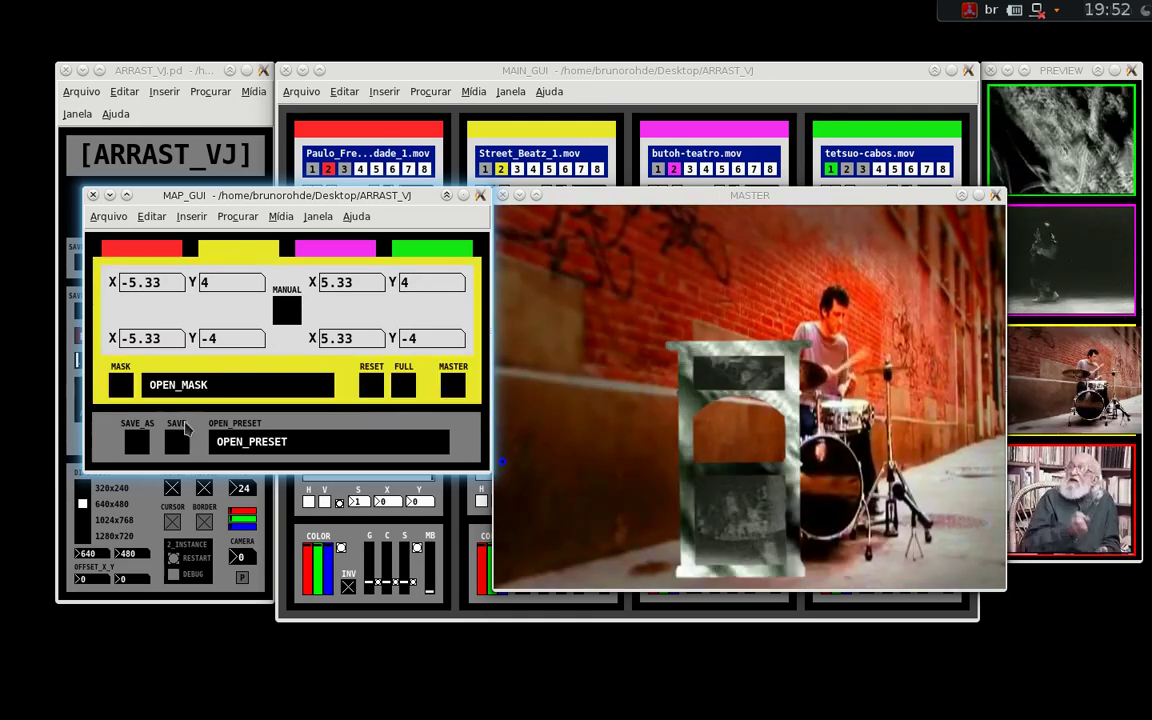
click(158, 390)
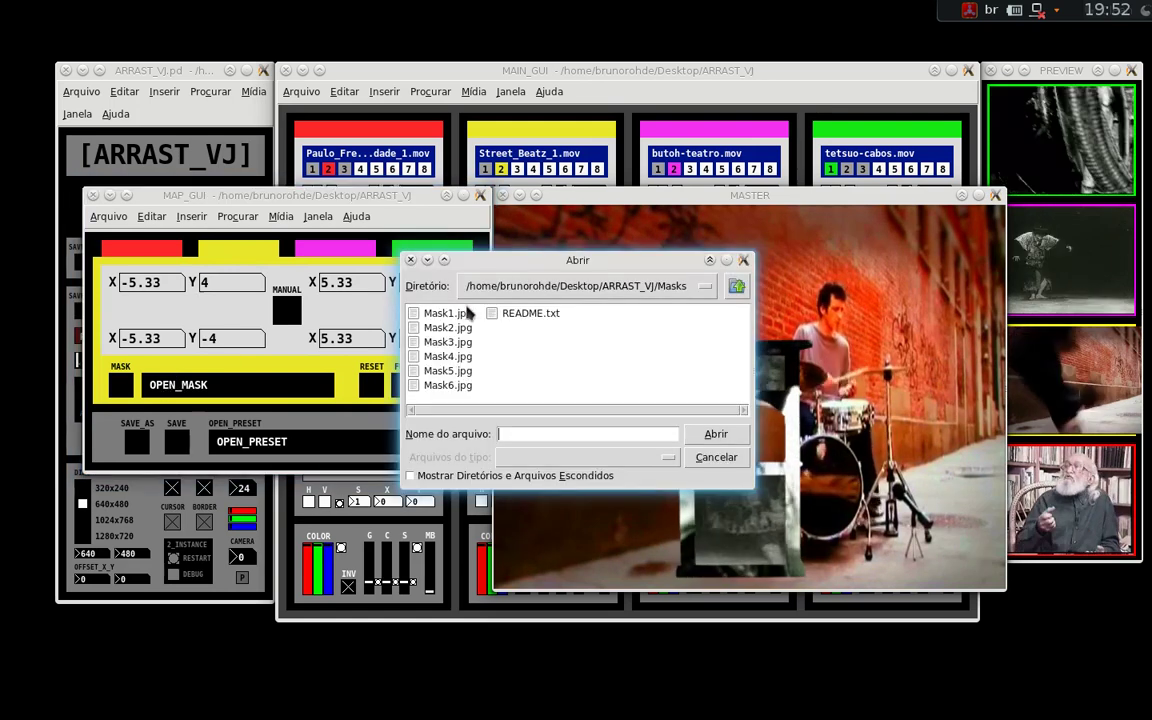
double_click(450, 357)
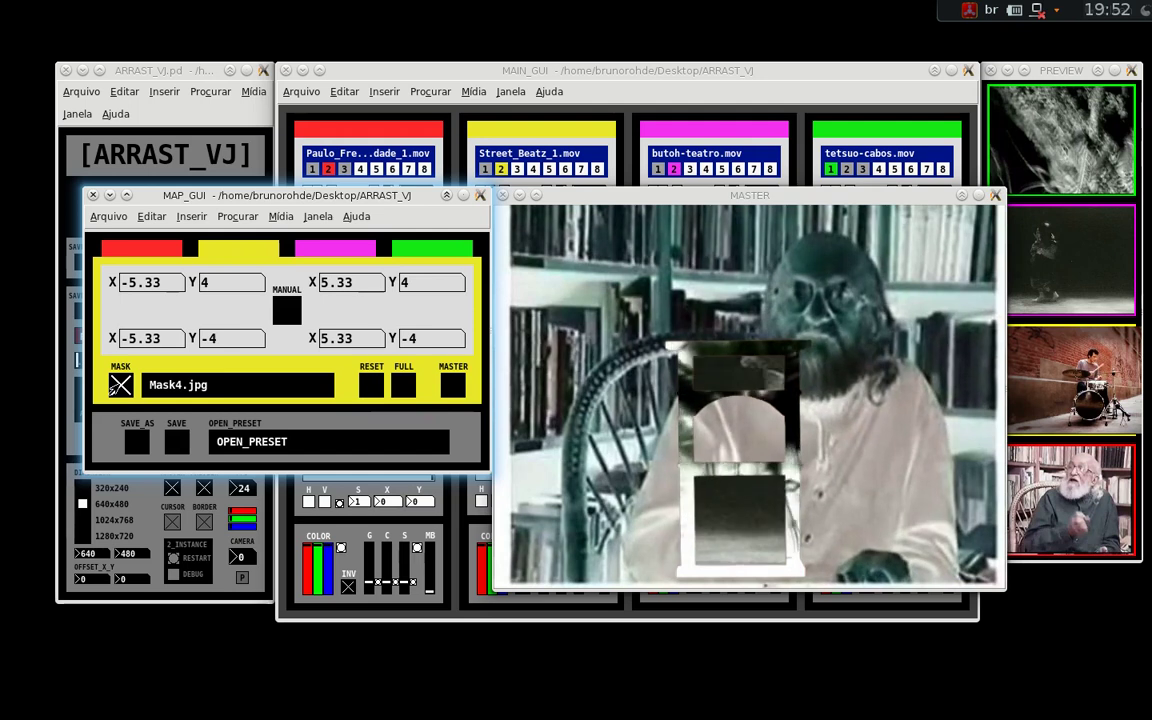
click(178, 390)
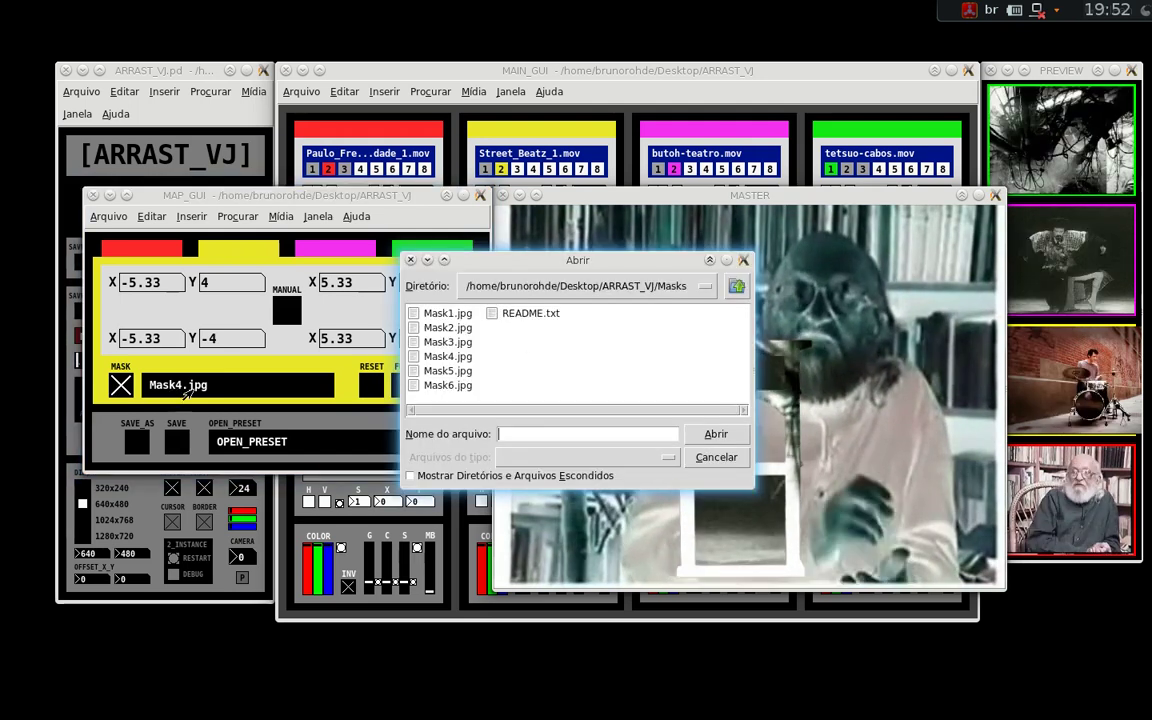
double_click(448, 342)
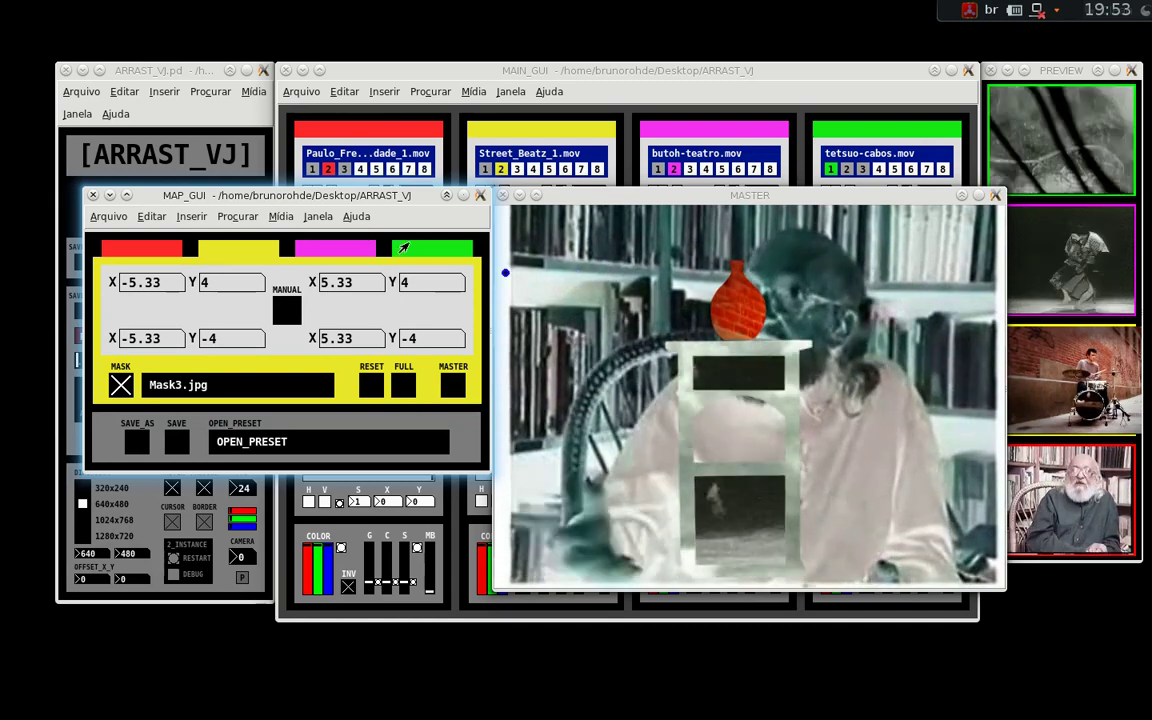
Step: Turn off the red, yellow and magenta videos to isolate the green channel, and bring the MASTER window forward
click(432, 248)
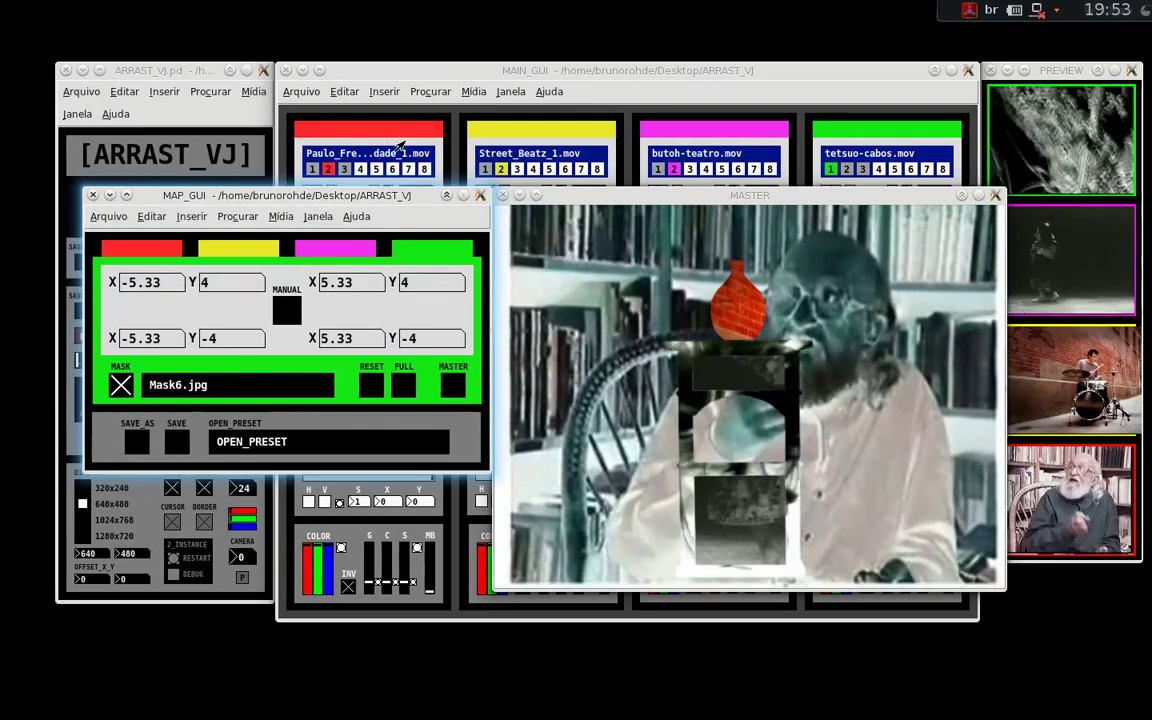
click(540, 132)
click(540, 132)
click(720, 129)
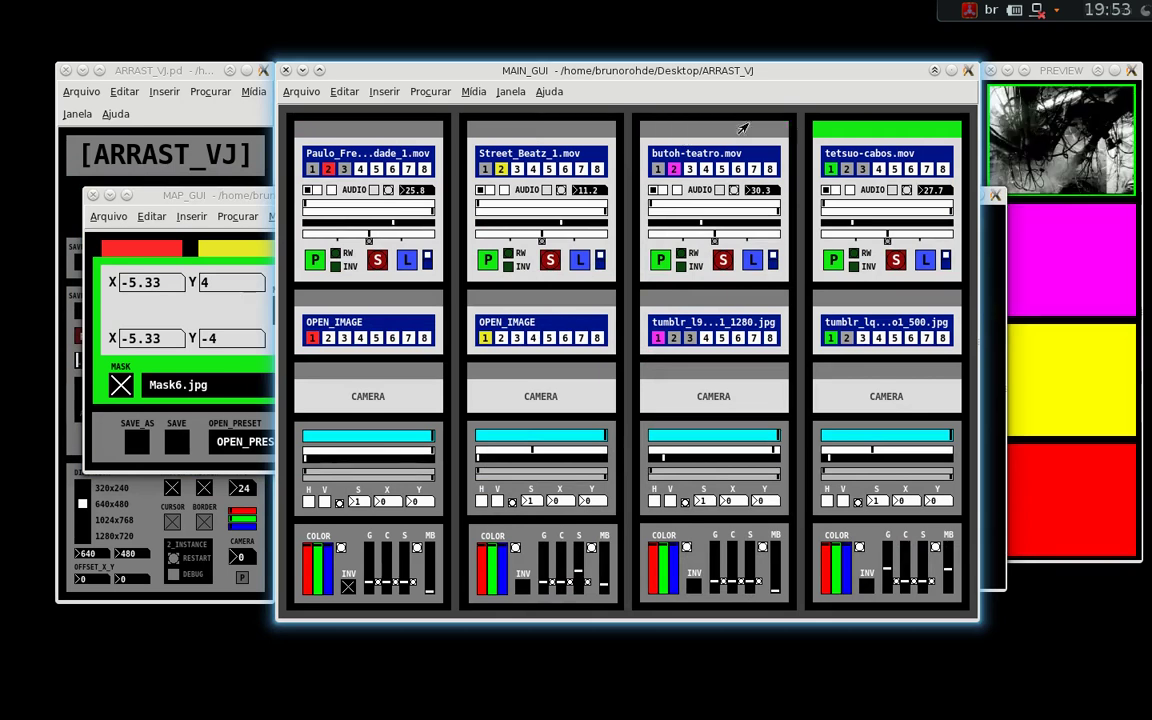
click(988, 272)
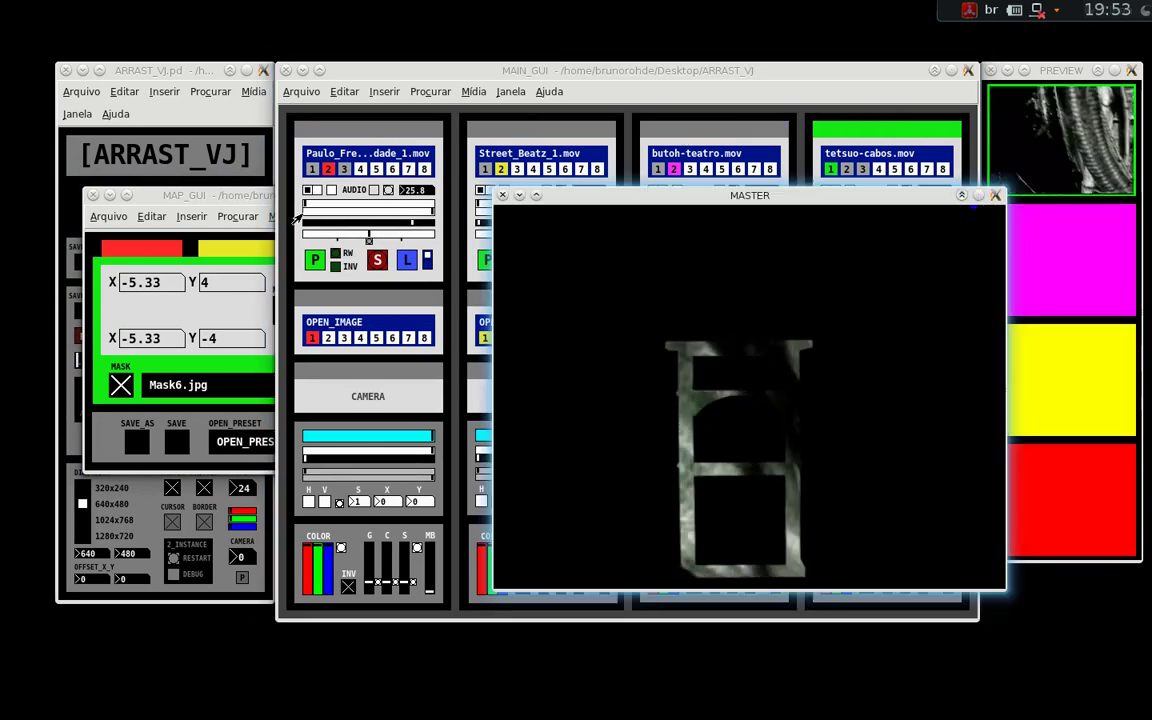
Step: Manually warp the green channel's upper-left corner to -4.46667, 3.05, upper-right to 5, 3.76667 and lower-left to -5.16667, -3.65, leaving manual mode
click(212, 192)
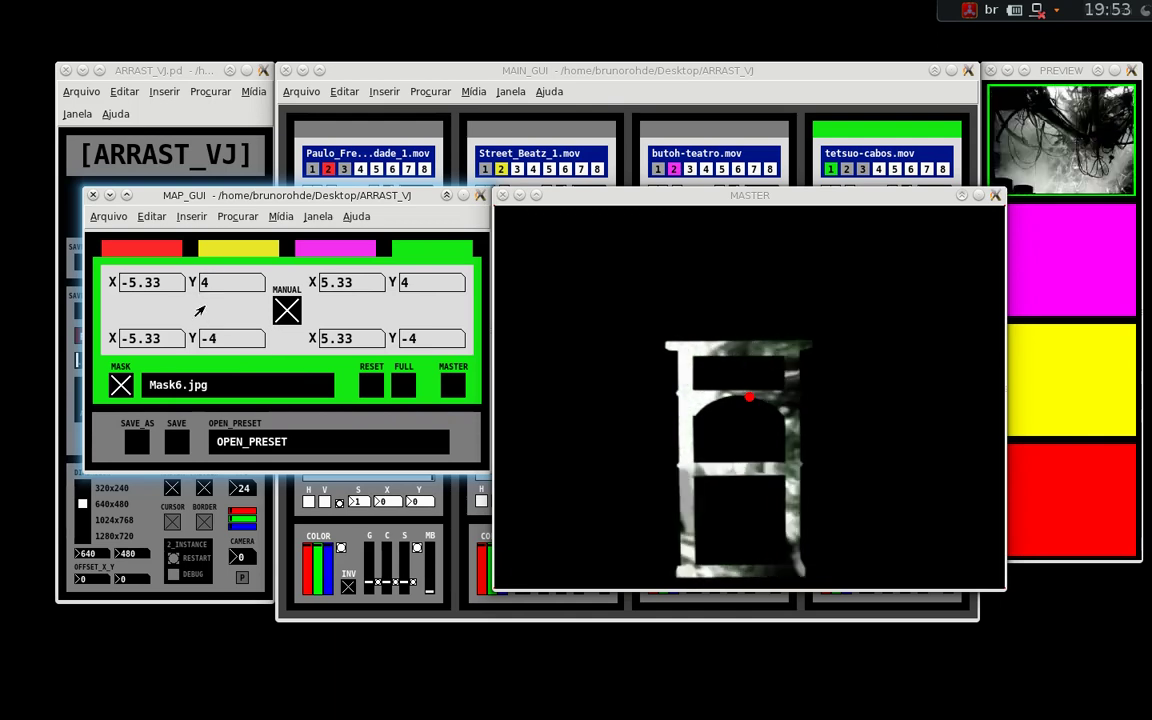
drag(498, 207, 557, 237)
mouse_move(1002, 214)
mouse_down()
mouse_move(966, 226)
mouse_move(993, 232)
mouse_move(993, 220)
mouse_up()
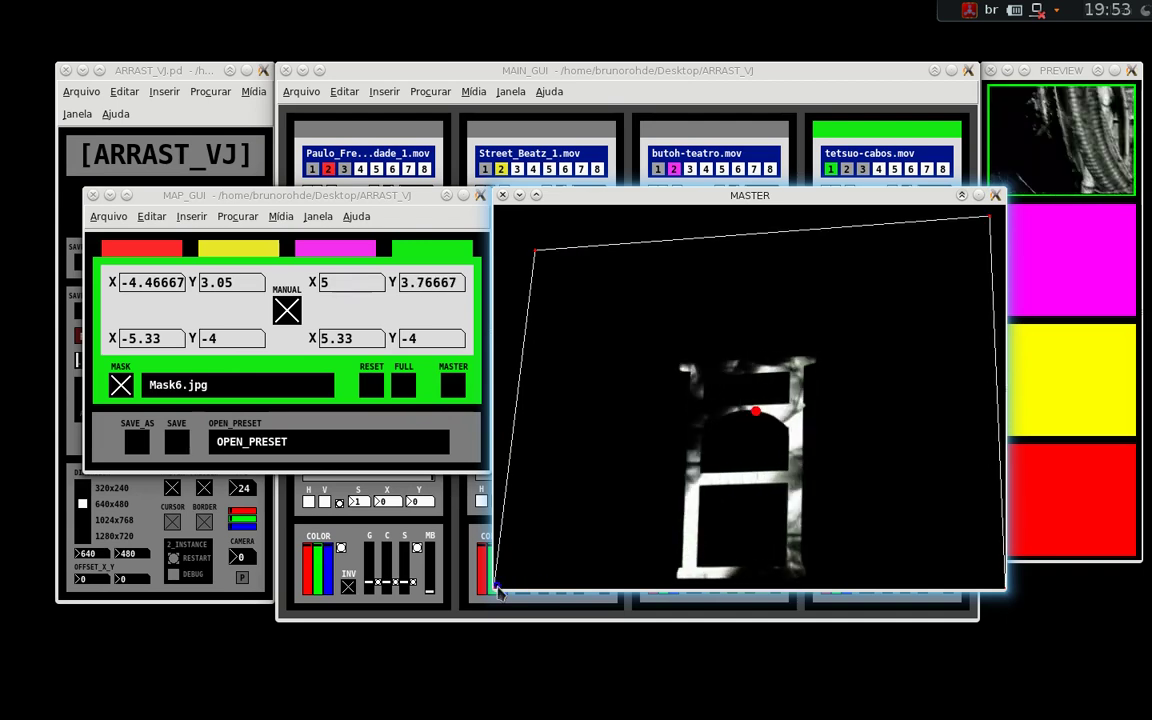
drag(495, 582, 507, 578)
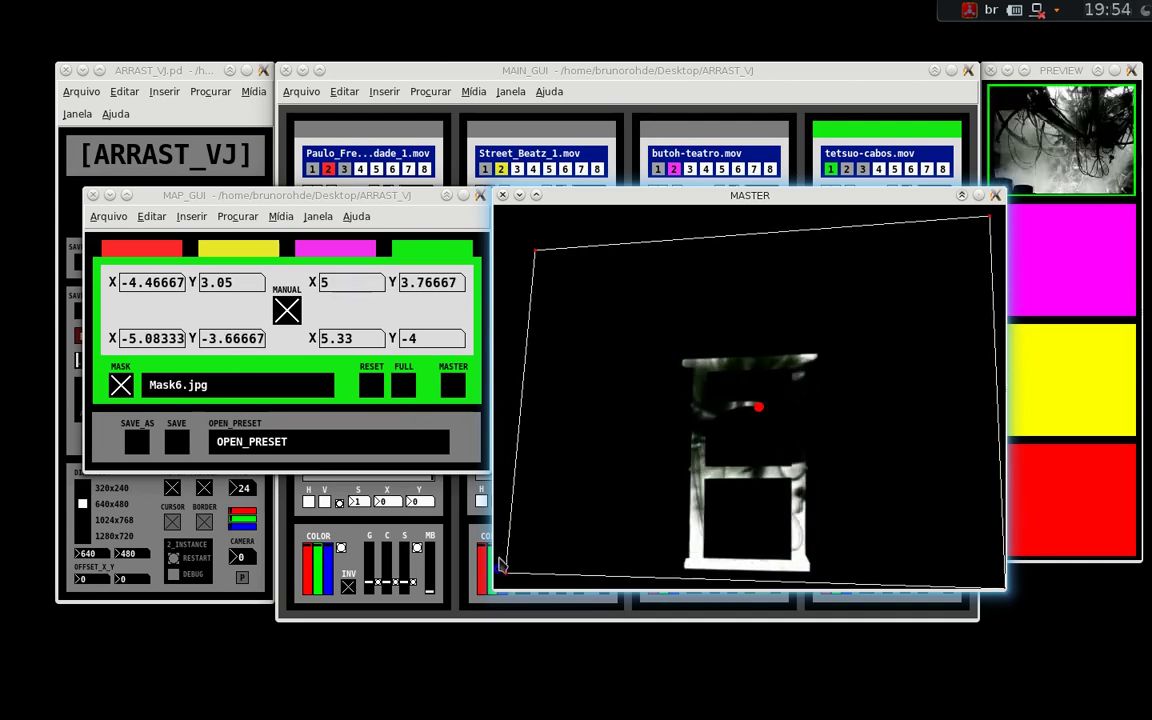
drag(506, 577, 506, 578)
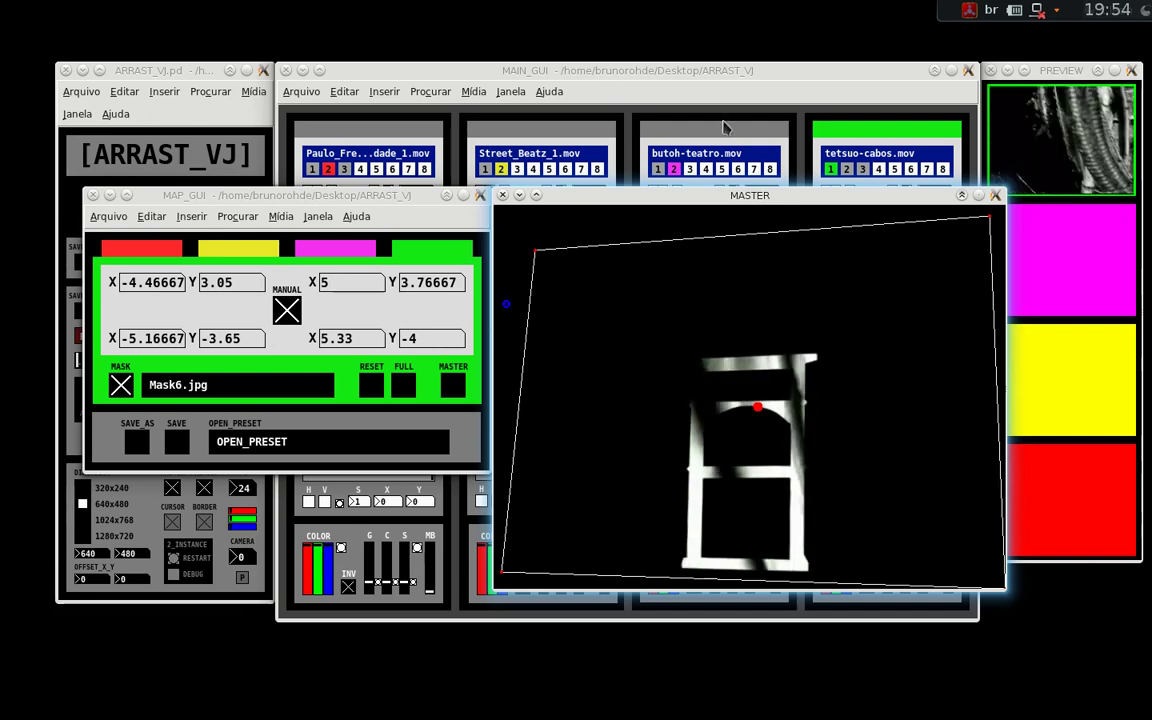
click(286, 311)
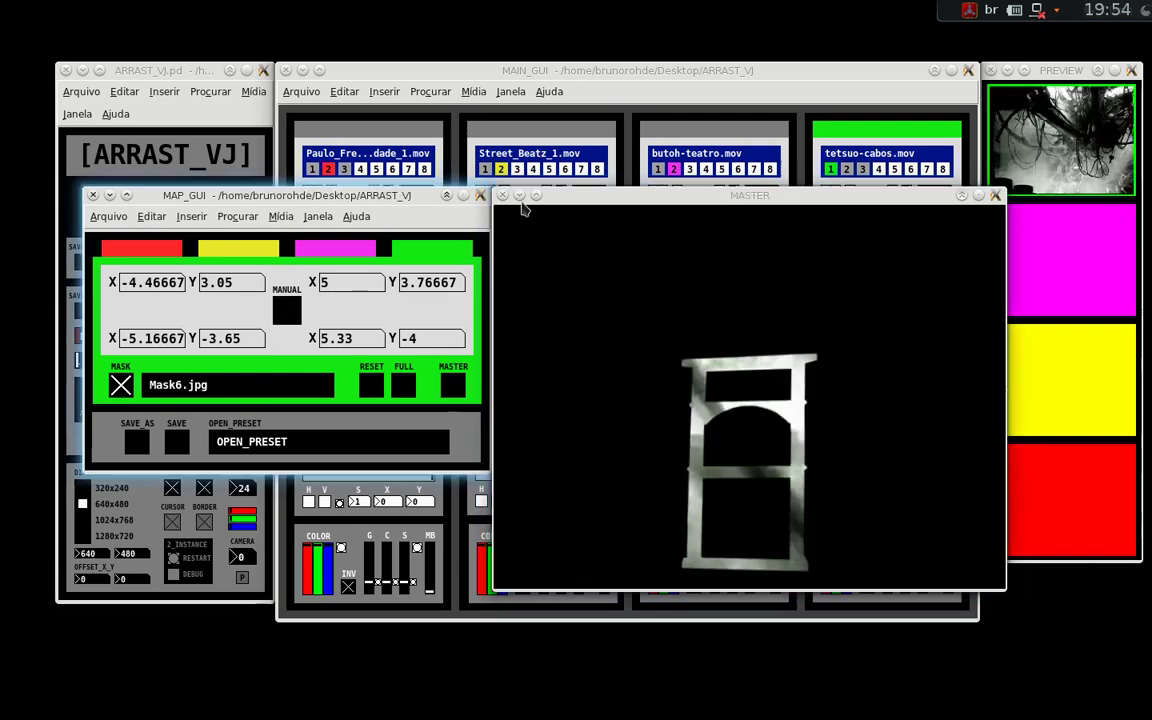
Step: Turn the red, yellow and magenta videos back on and bring the MASTER window forward again
click(668, 137)
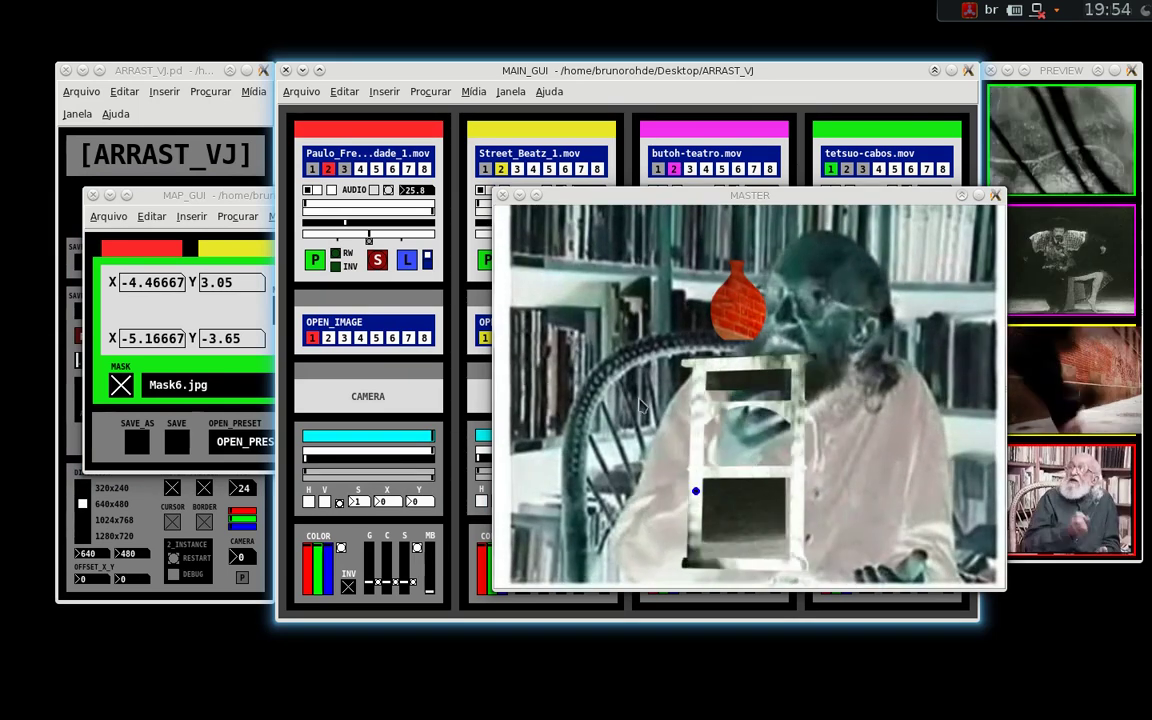
Step: Apply the green channel's corner mapping to all channels and check the coordinates of the magenta, red and green channels
click(240, 195)
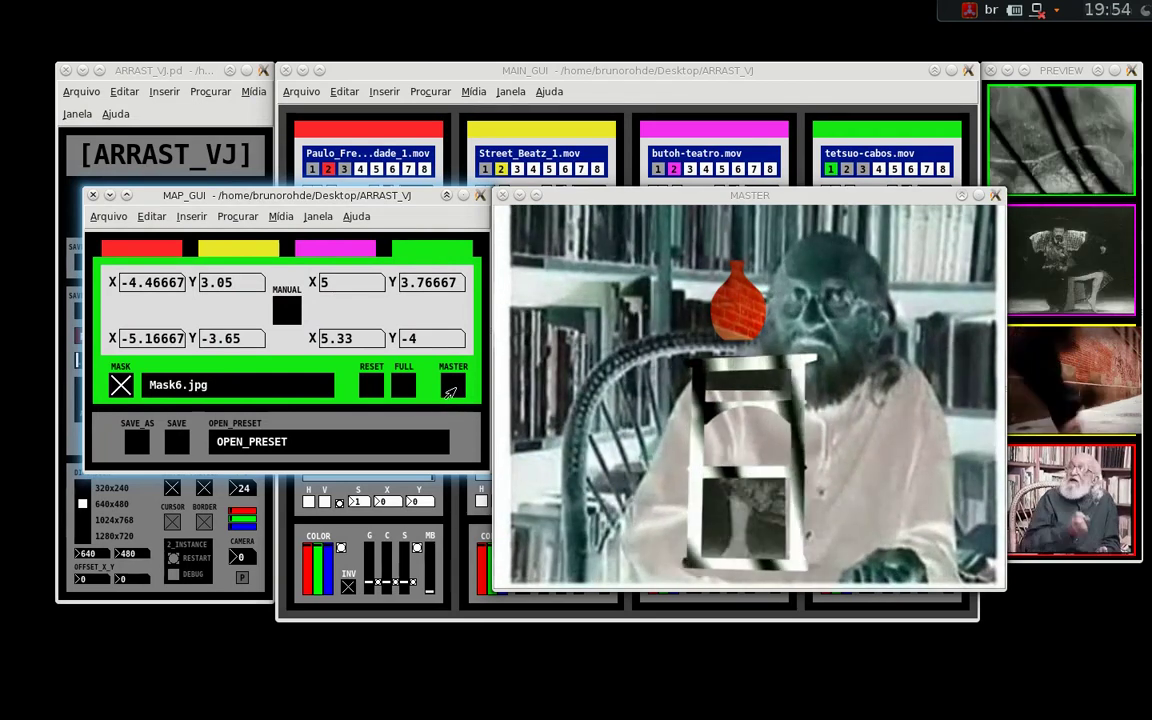
click(451, 390)
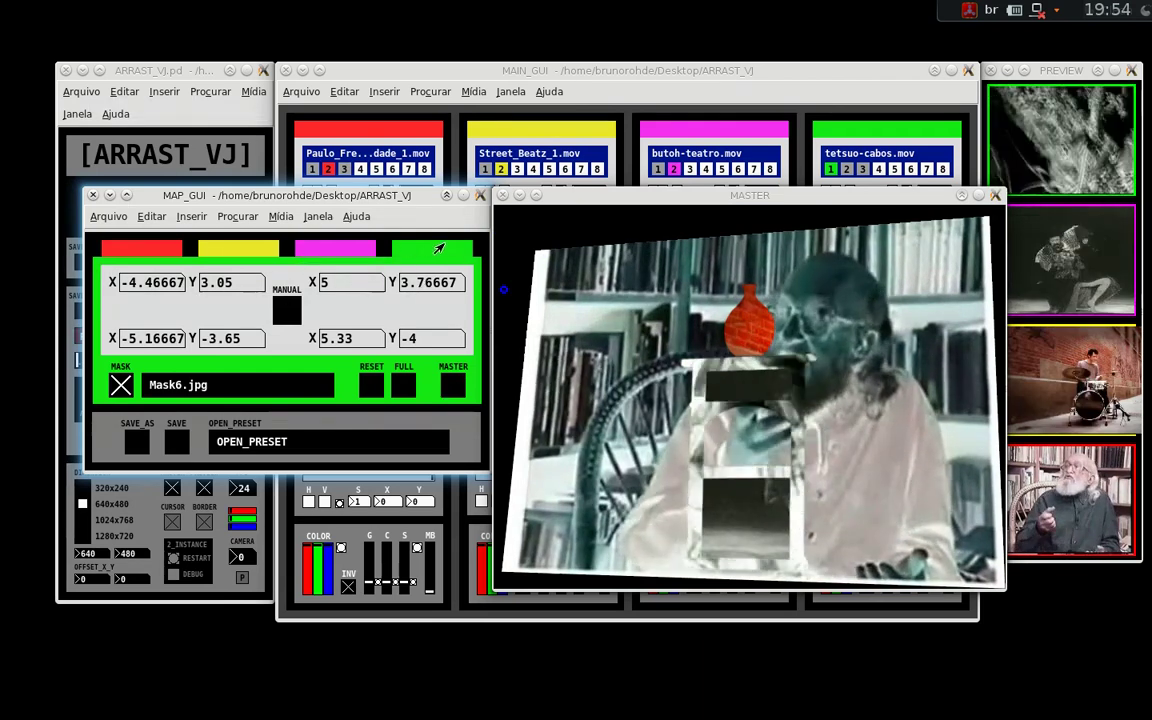
click(250, 245)
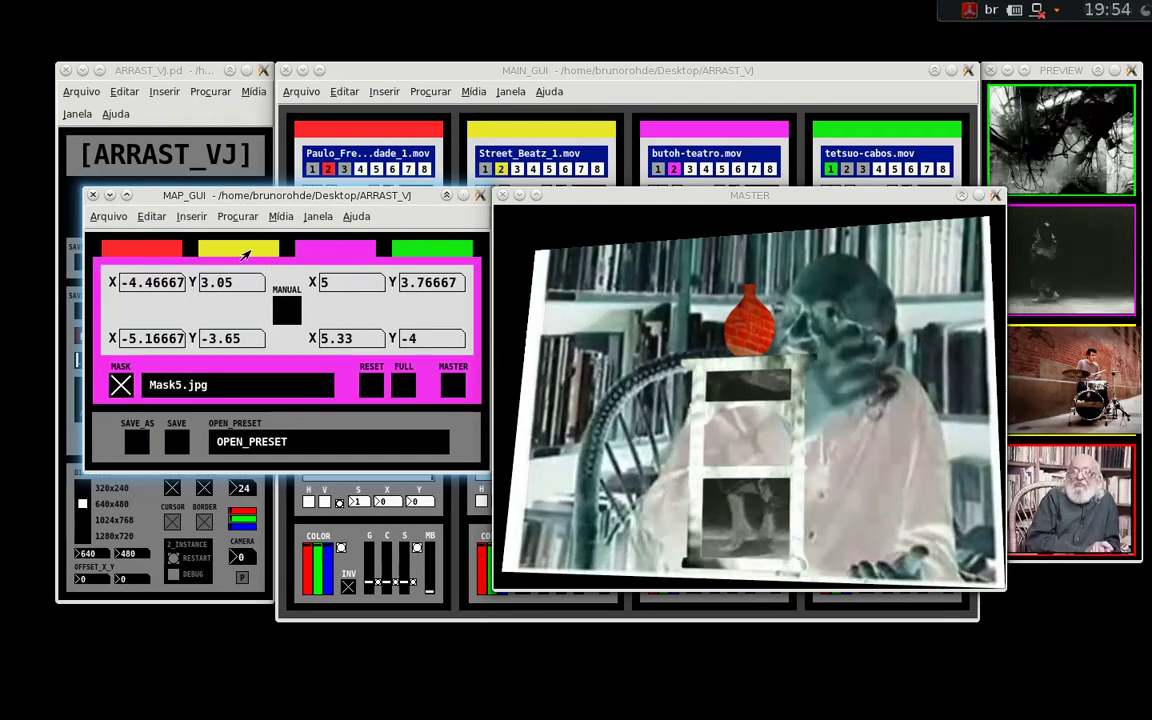
click(145, 247)
click(145, 247)
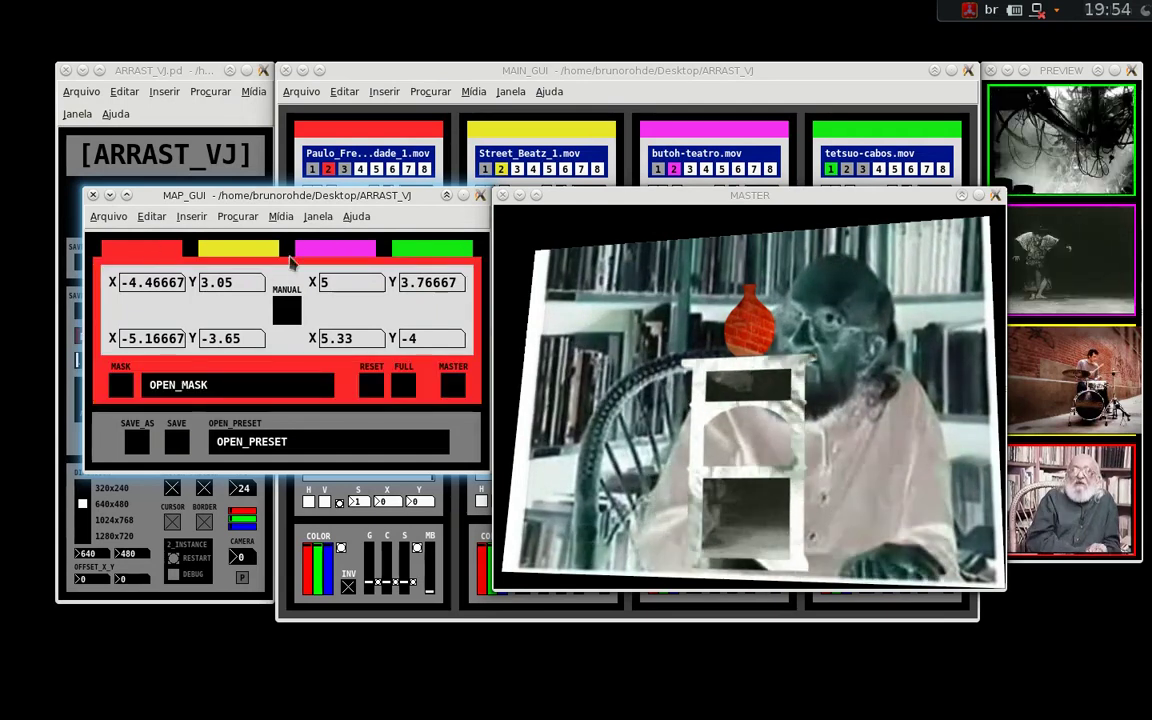
click(410, 247)
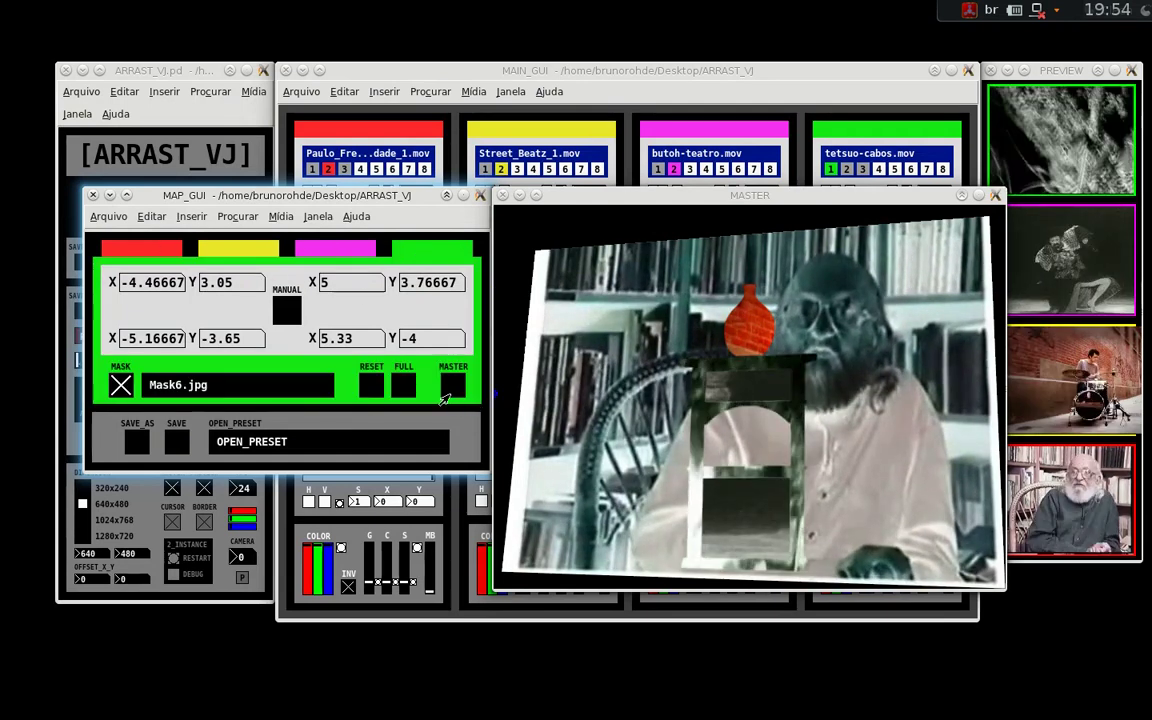
Step: Manually shift the magenta channel so its upper-left corner is at -4.98333, 3.38333, and apply that mapping to all channels, checking red and green
click(300, 246)
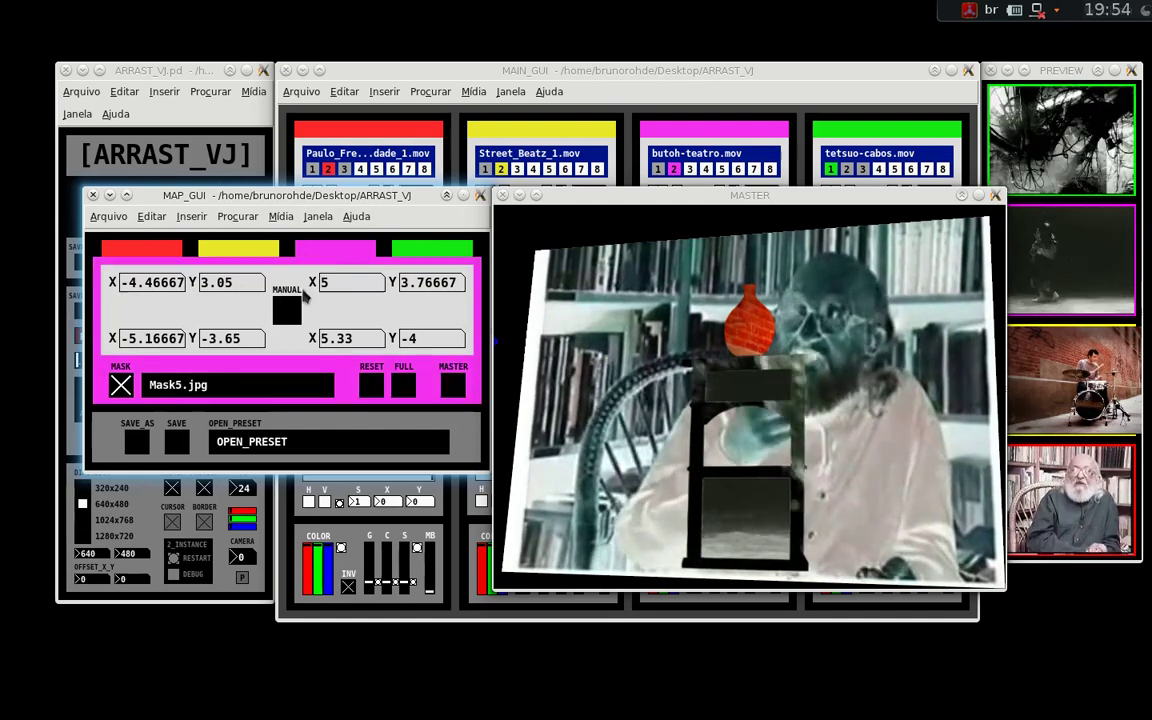
click(287, 311)
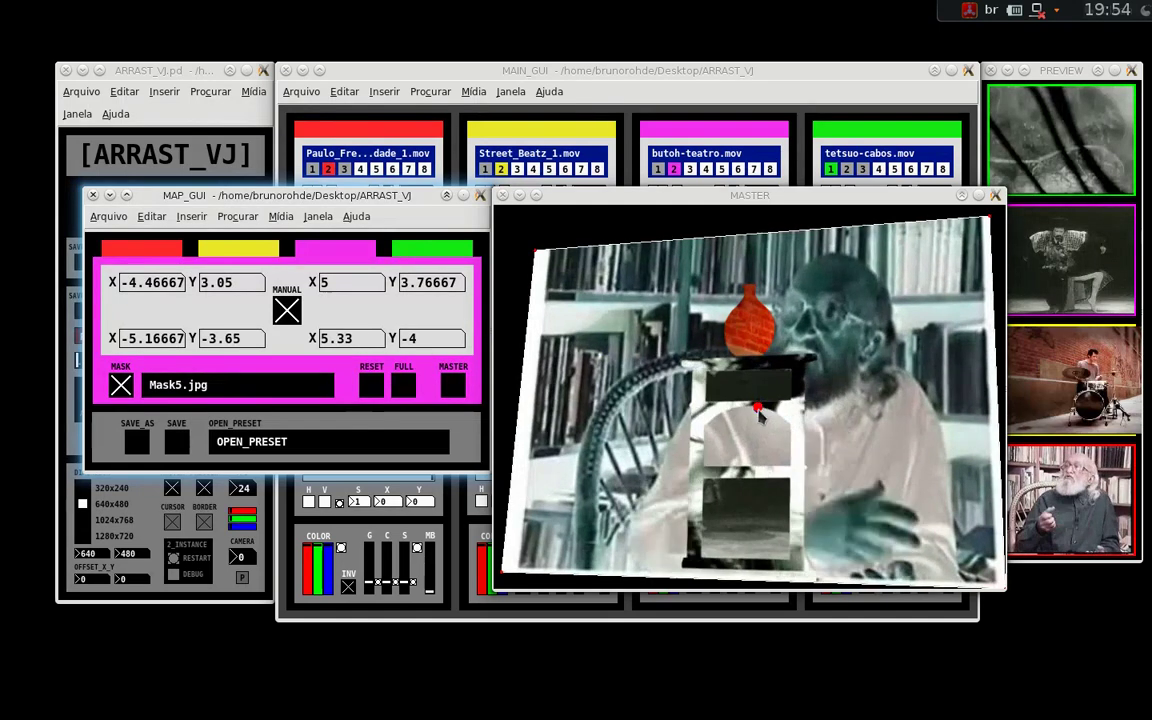
drag(760, 417, 733, 391)
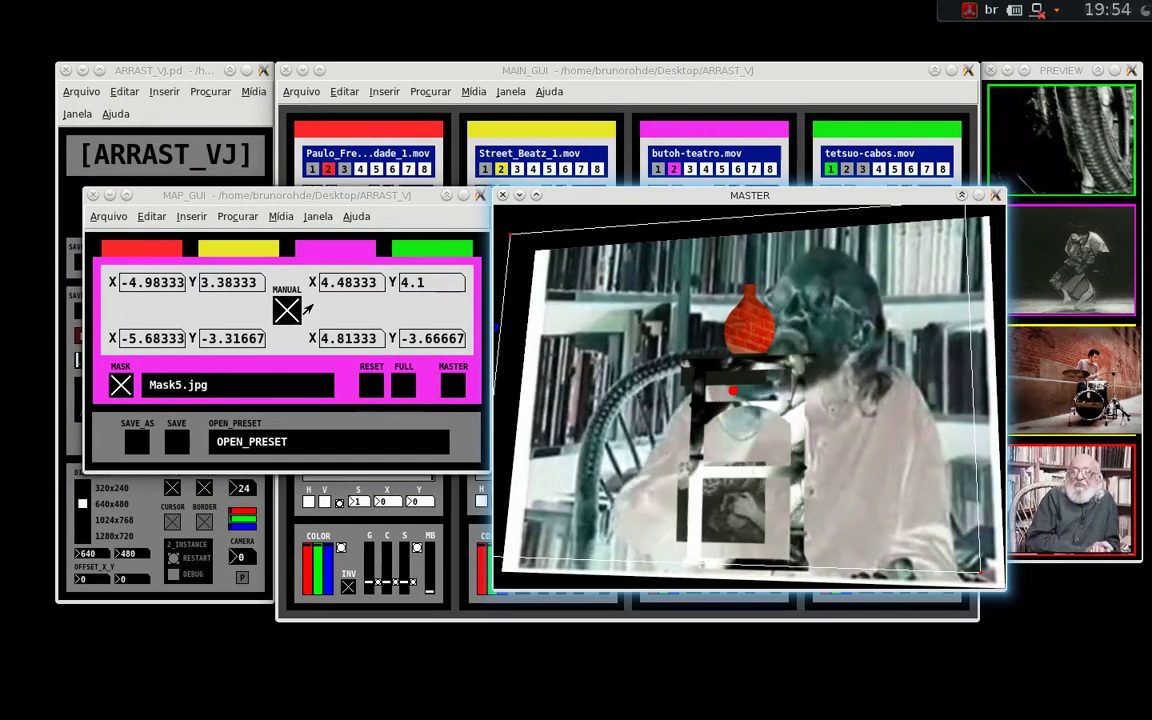
click(452, 386)
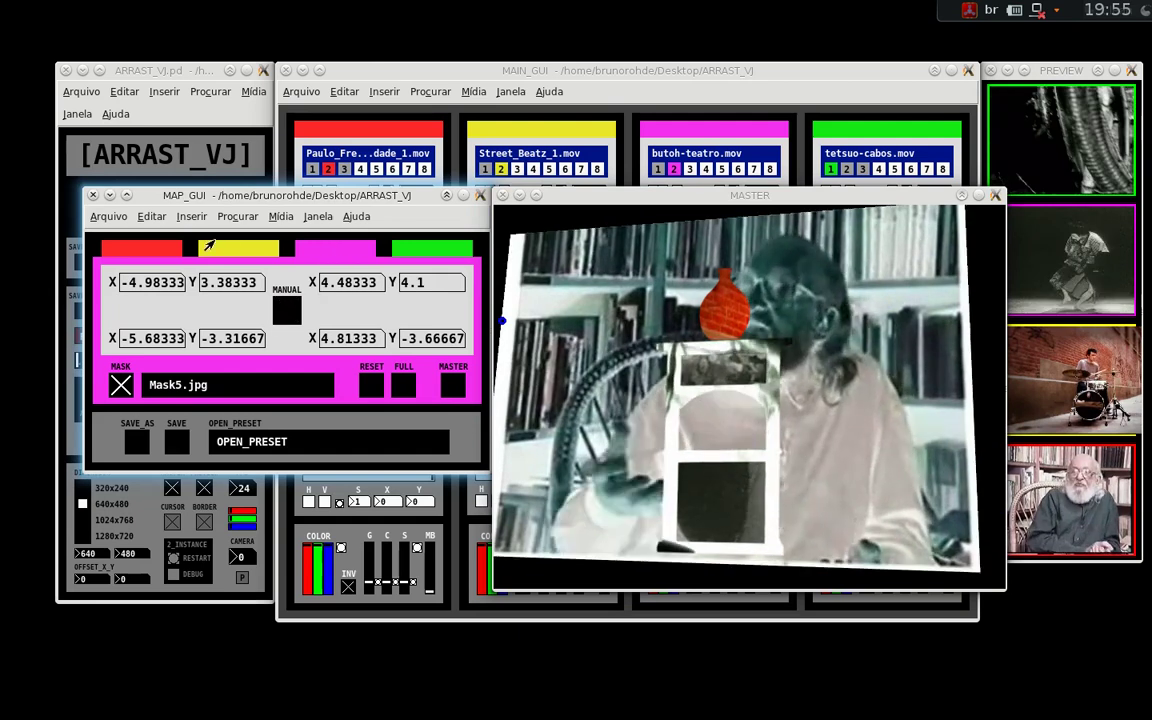
click(130, 248)
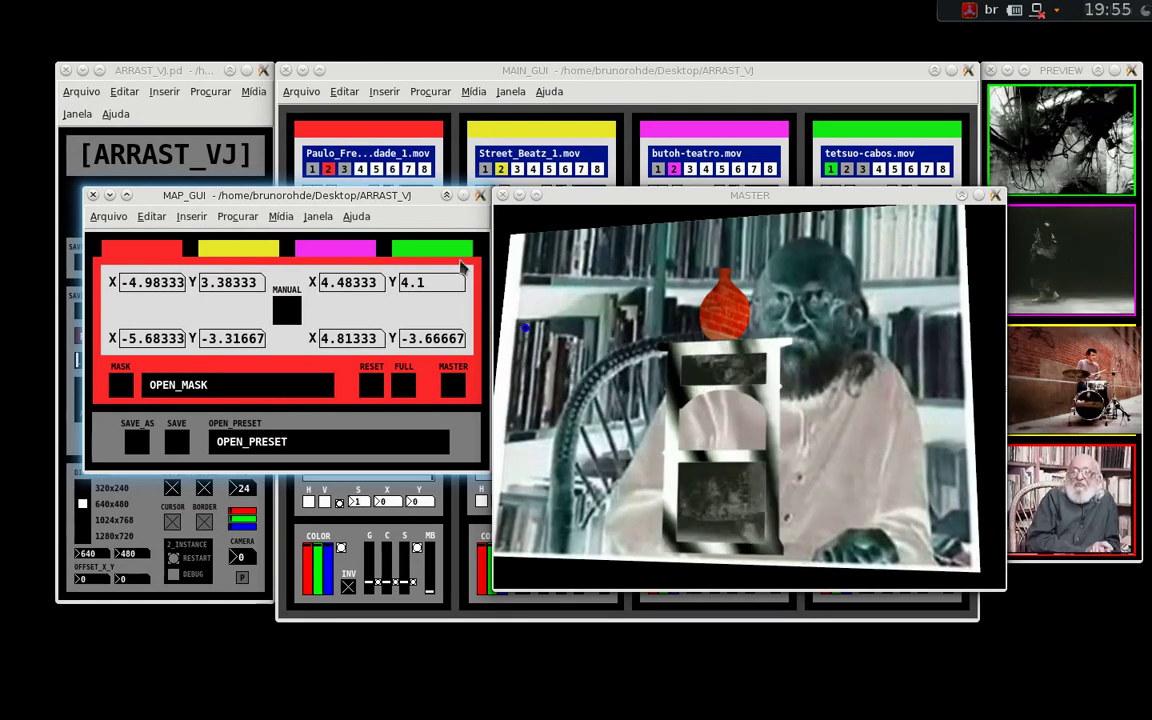
click(418, 246)
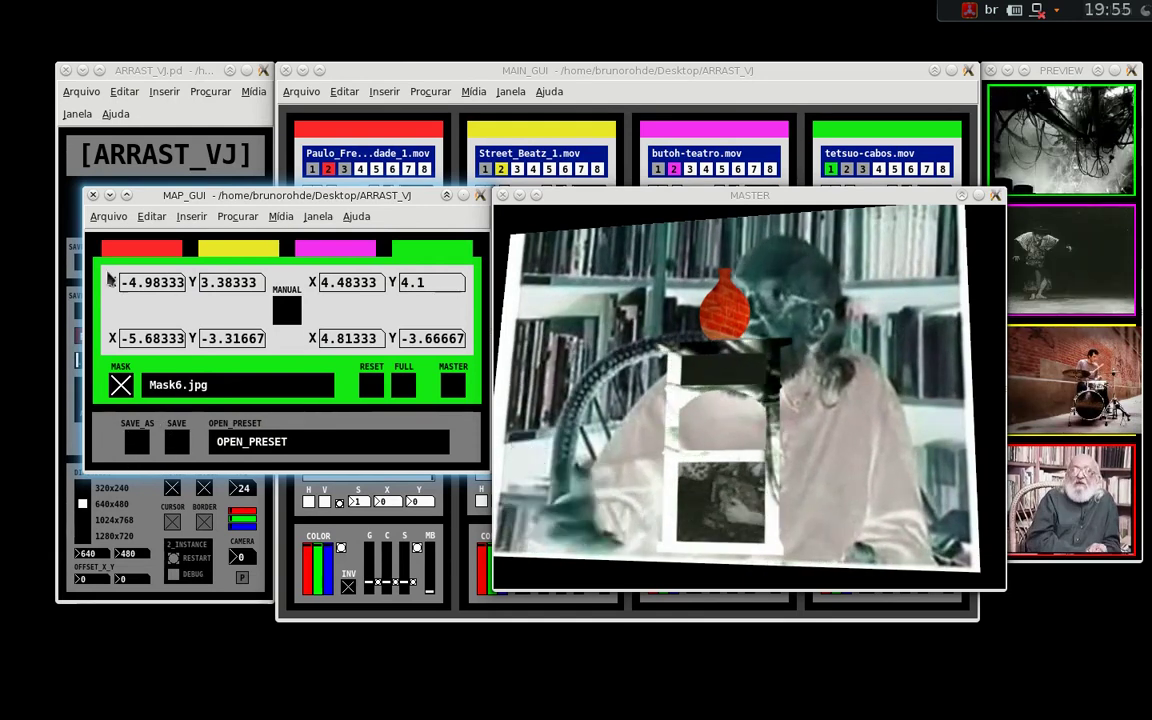
drag(185, 195, 165, 317)
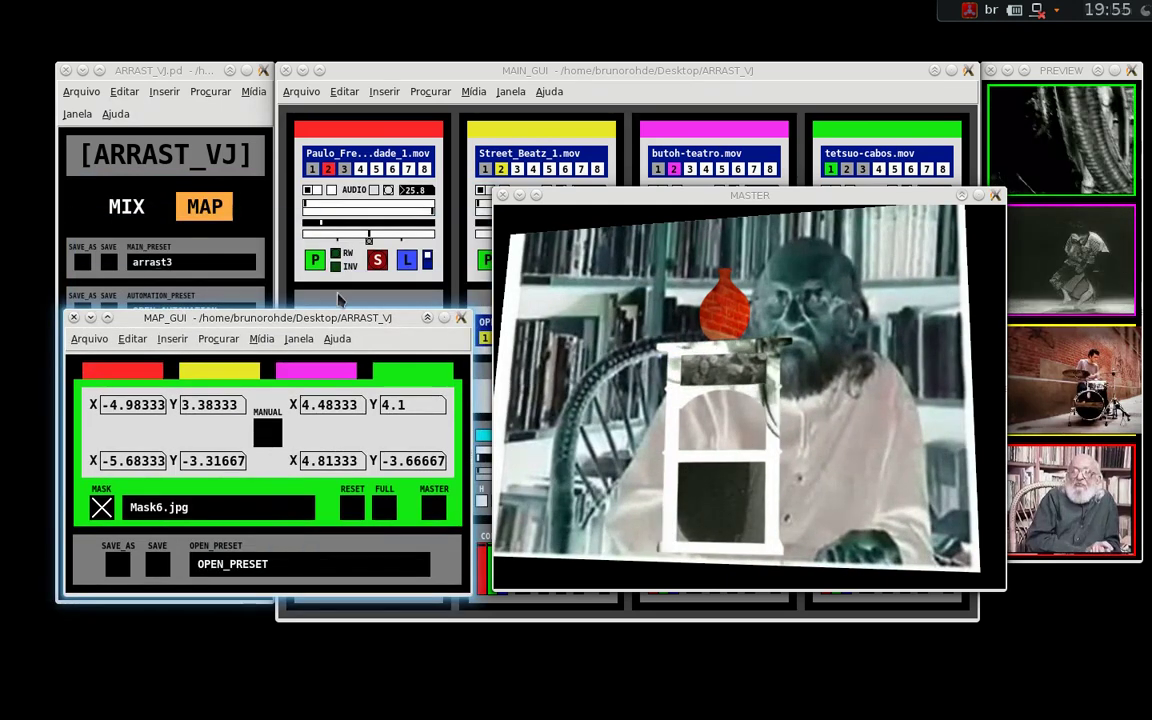
drag(385, 338, 403, 218)
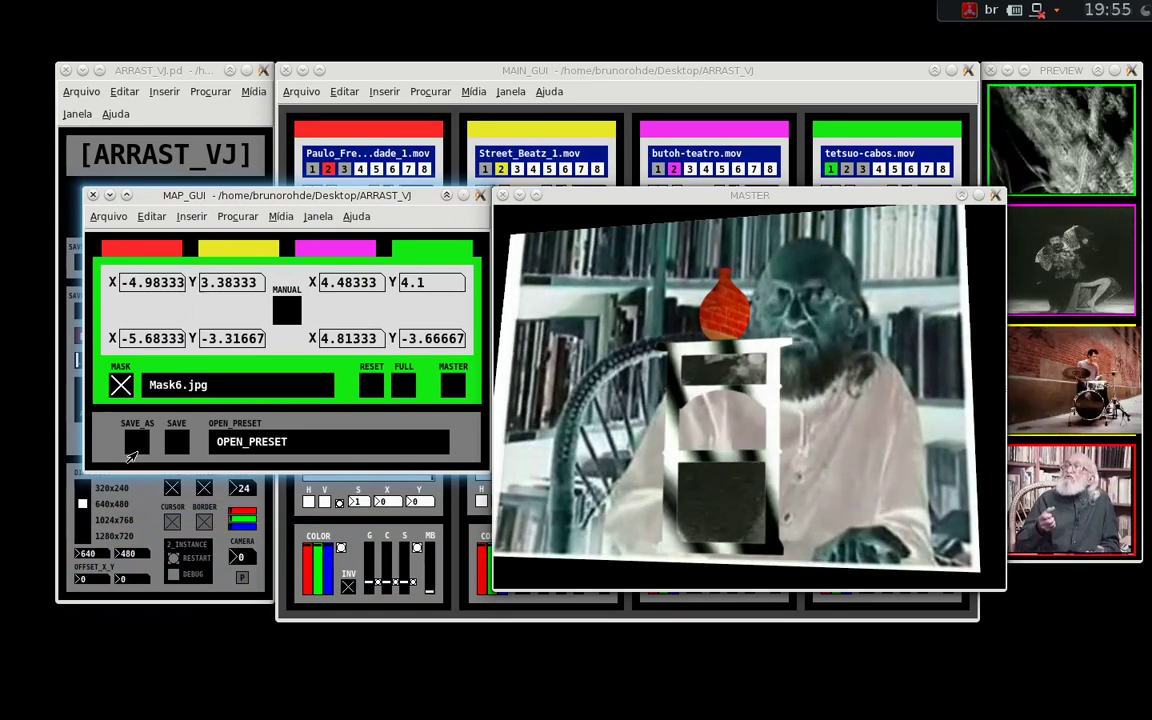
Step: Save the current mapping as a new preset named ARRAST1 in the Presets/Map folder
click(172, 440)
drag(477, 275, 199, 336)
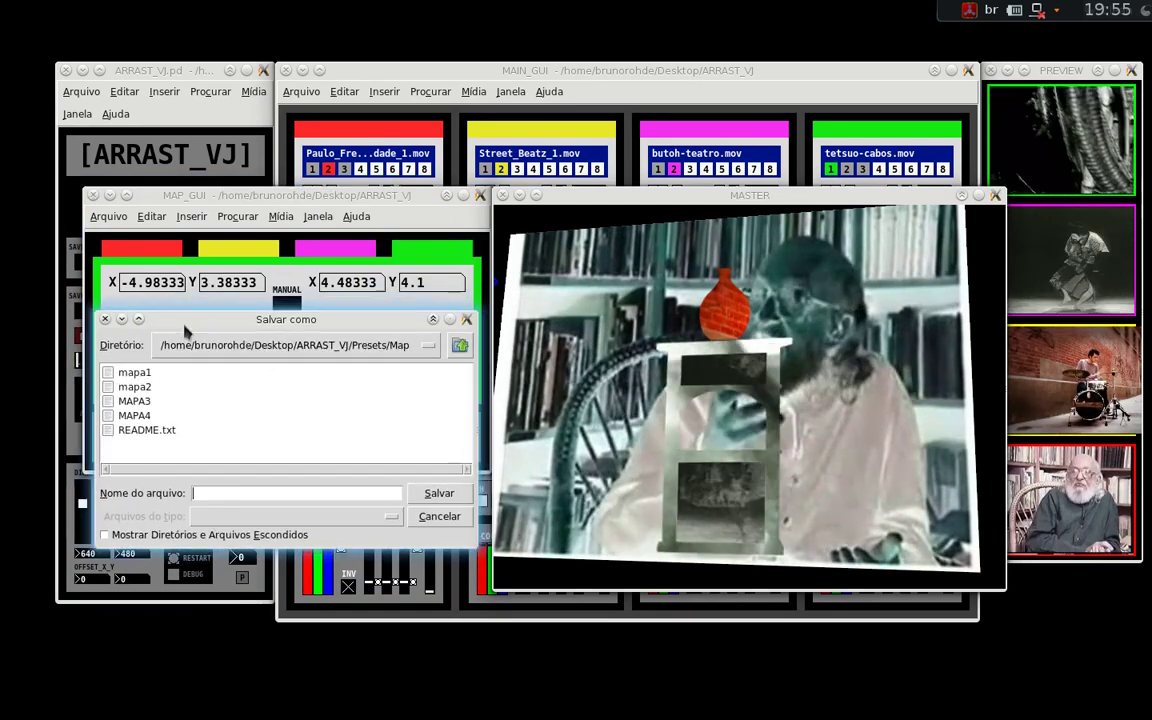
click(268, 496)
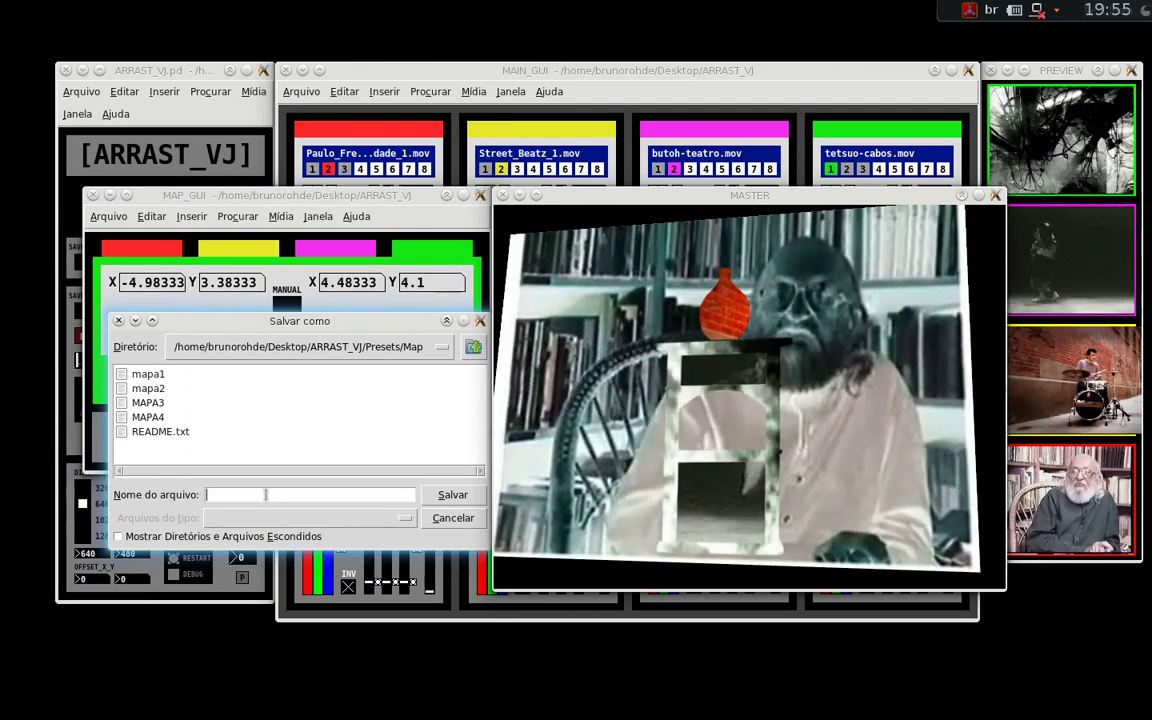
text(ARRAST1)
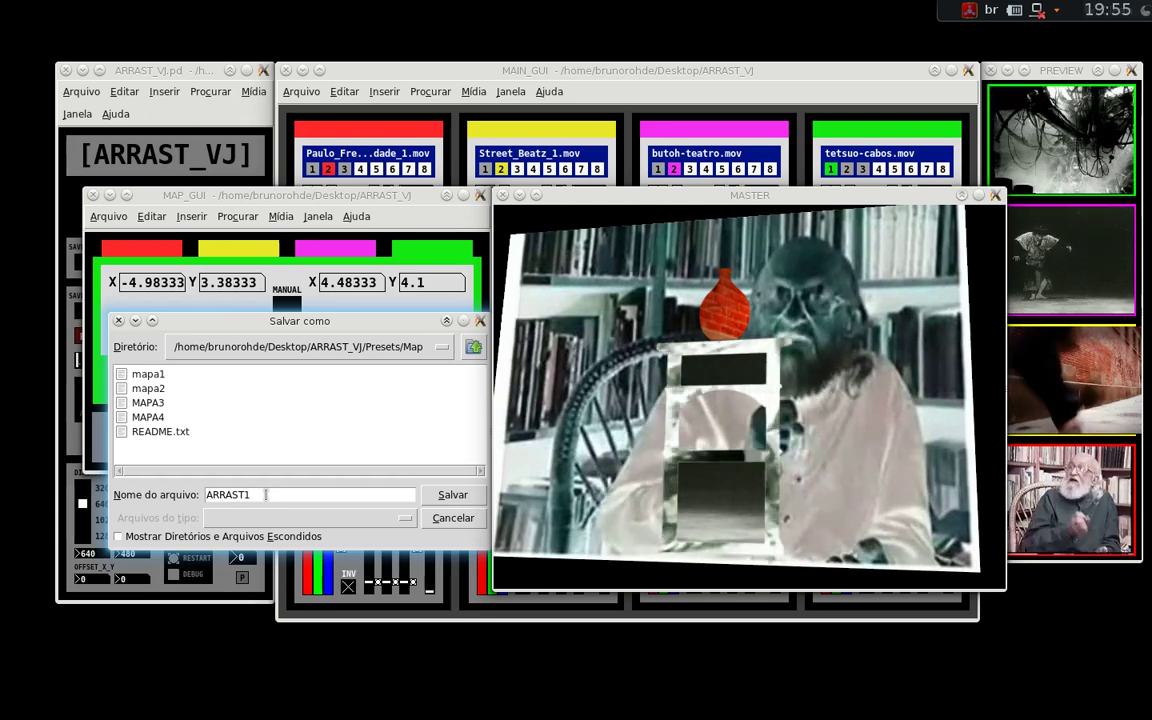
click(452, 495)
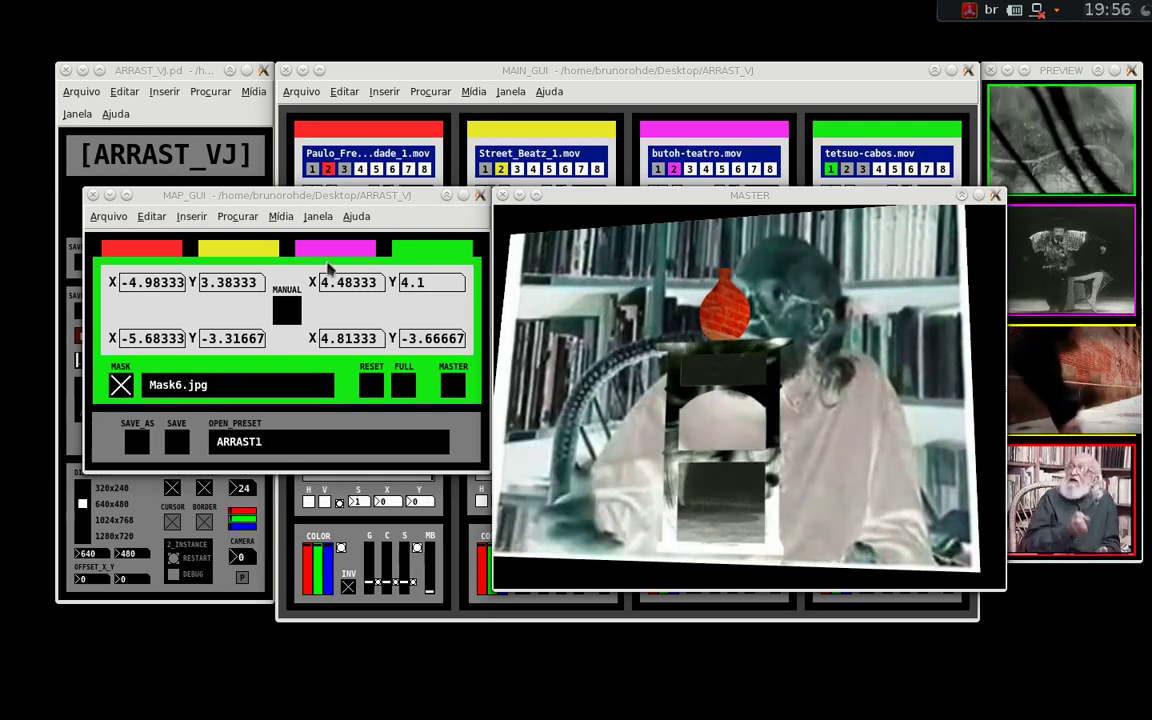
Step: Manually shift the green channel so its upper-left corner is at -4.46667, 3.15, apply the mapping to all channels and leave manual mode
click(286, 310)
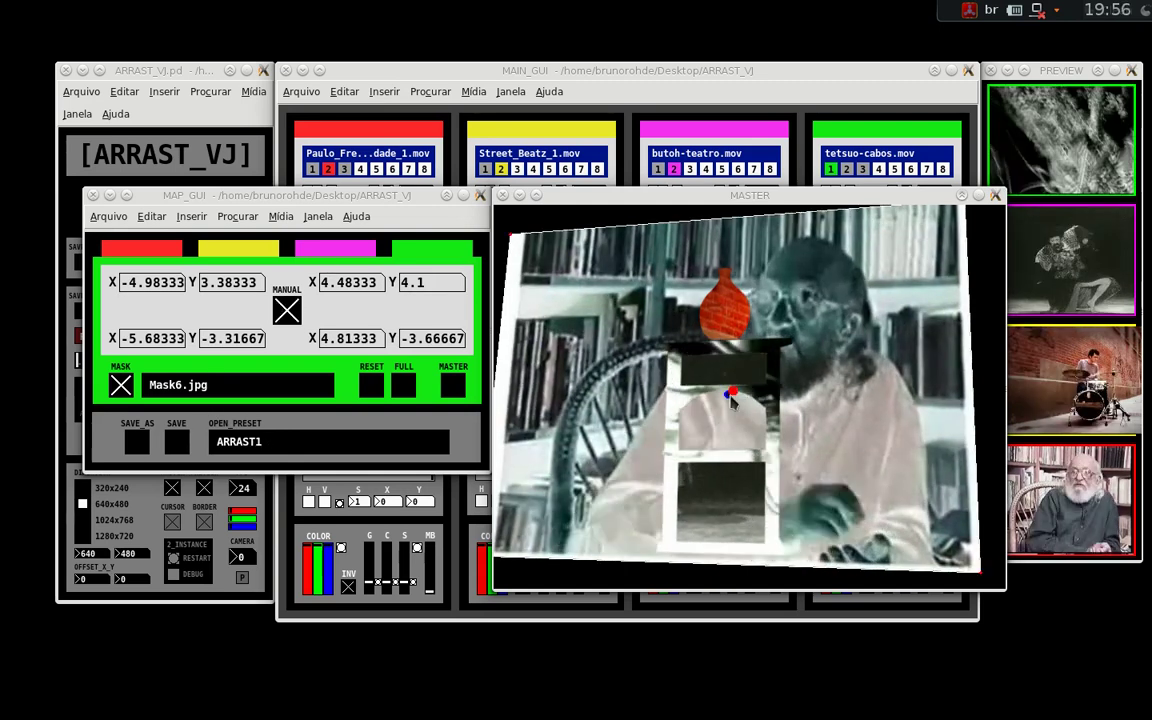
drag(732, 400, 757, 402)
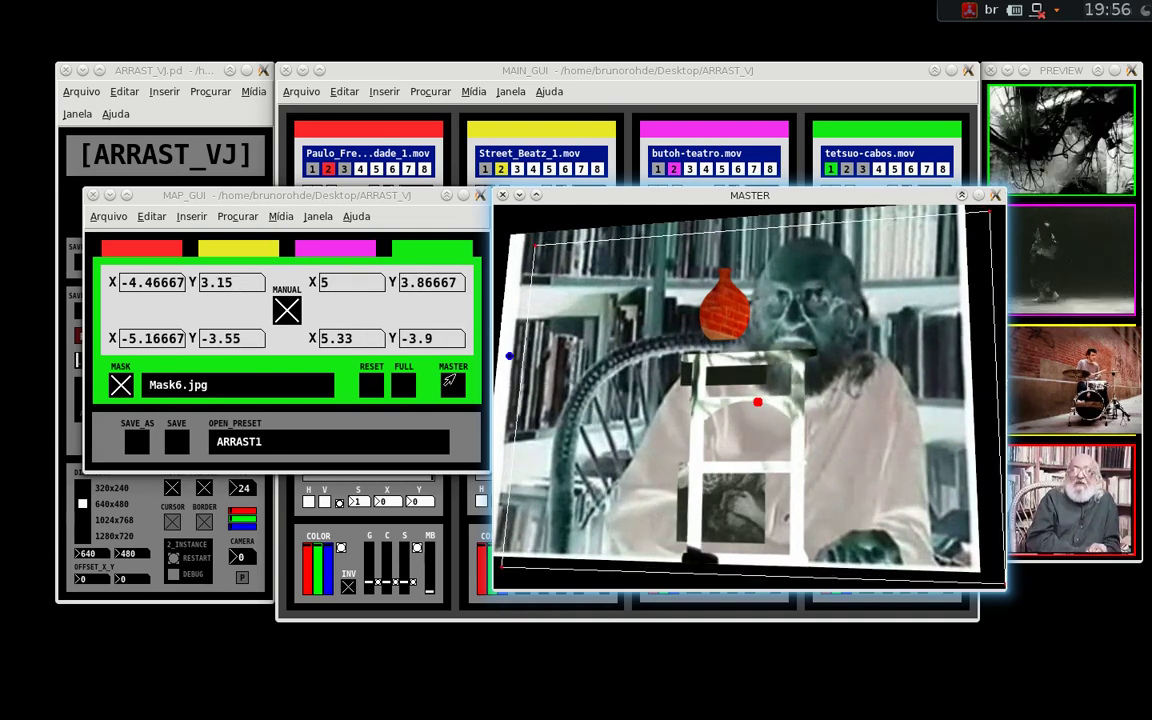
click(449, 380)
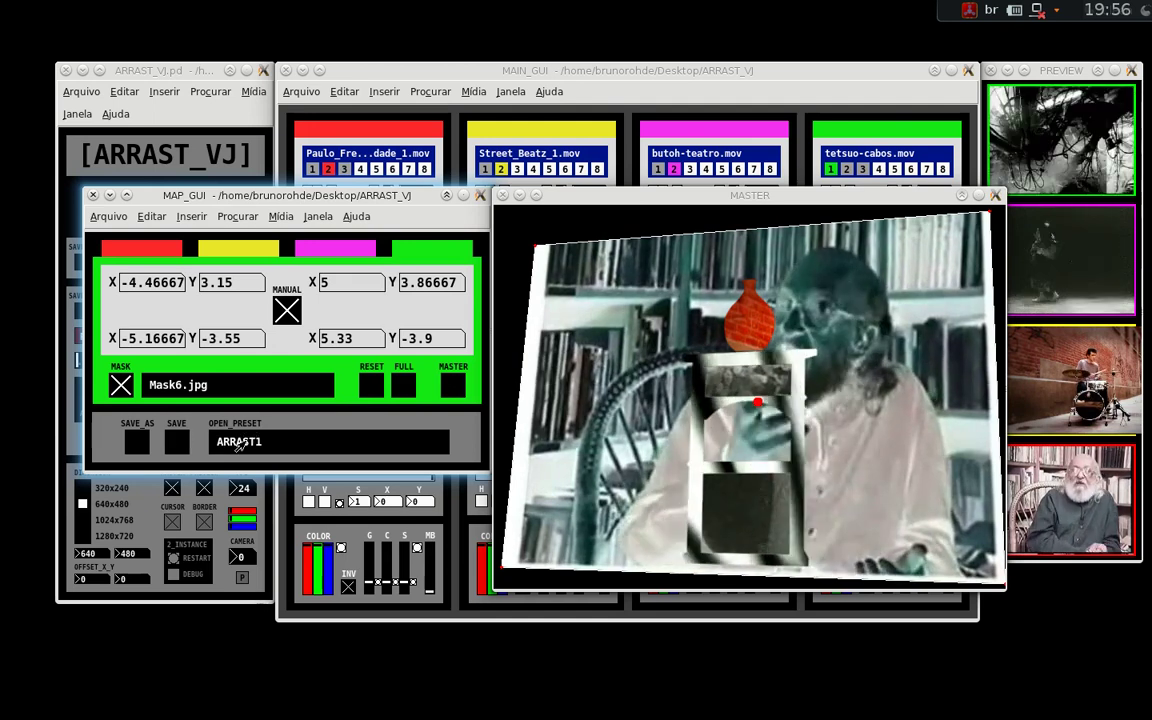
click(287, 311)
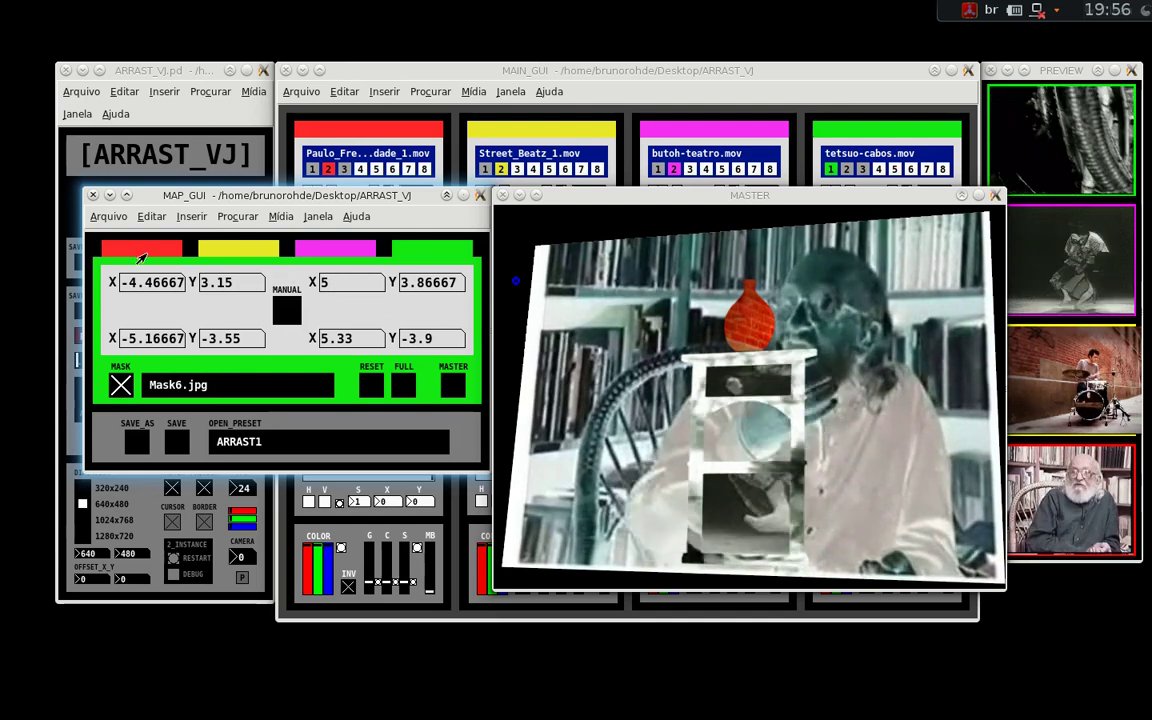
Step: Manually move the red channel's upper-left corner to -5.05, 3.7, and warp the yellow channel by pulling its upper-right corner inward
key(1)
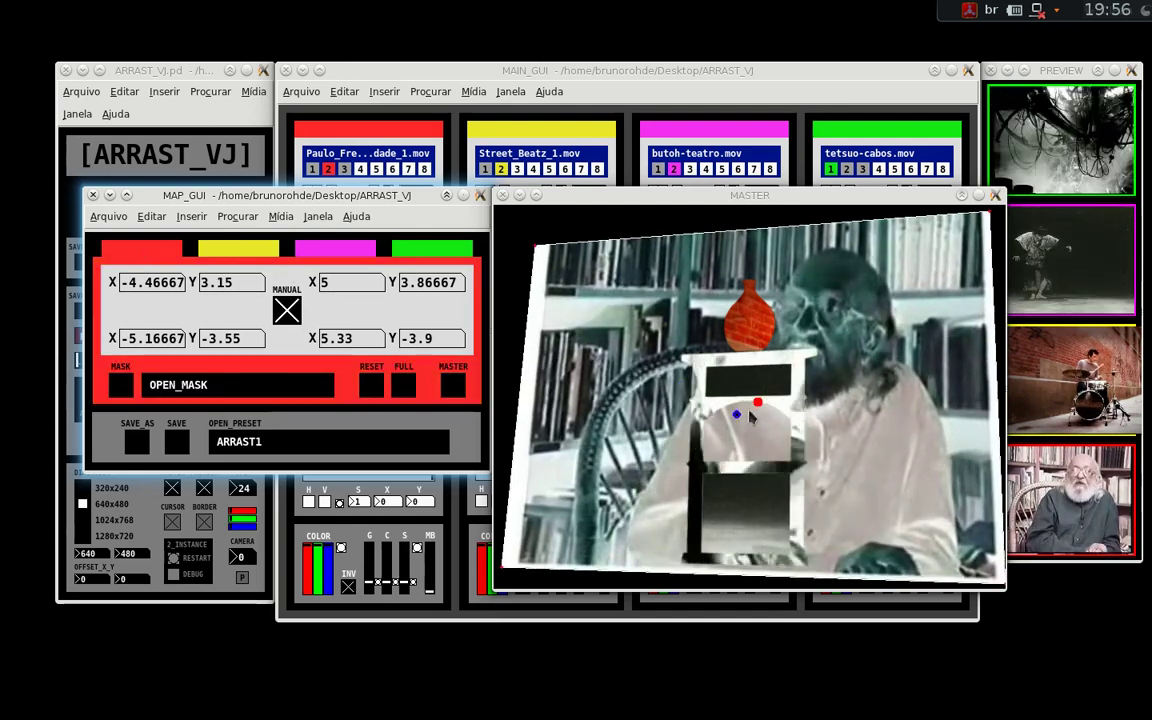
drag(535, 244, 508, 222)
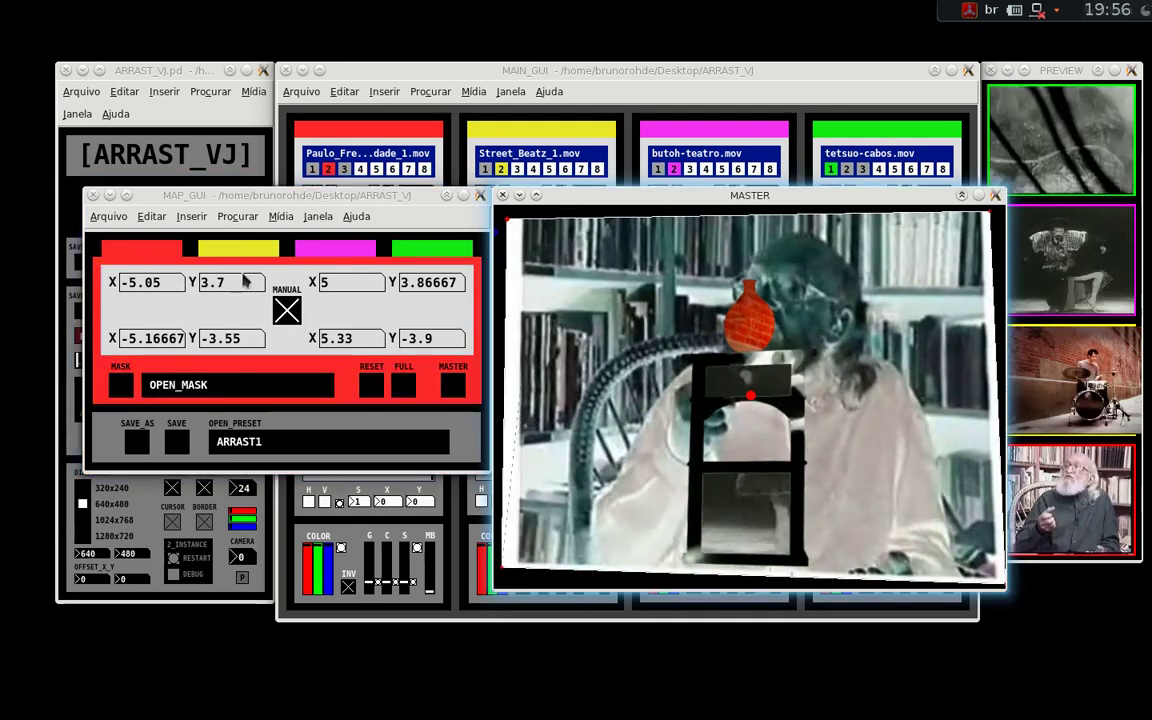
key(2)
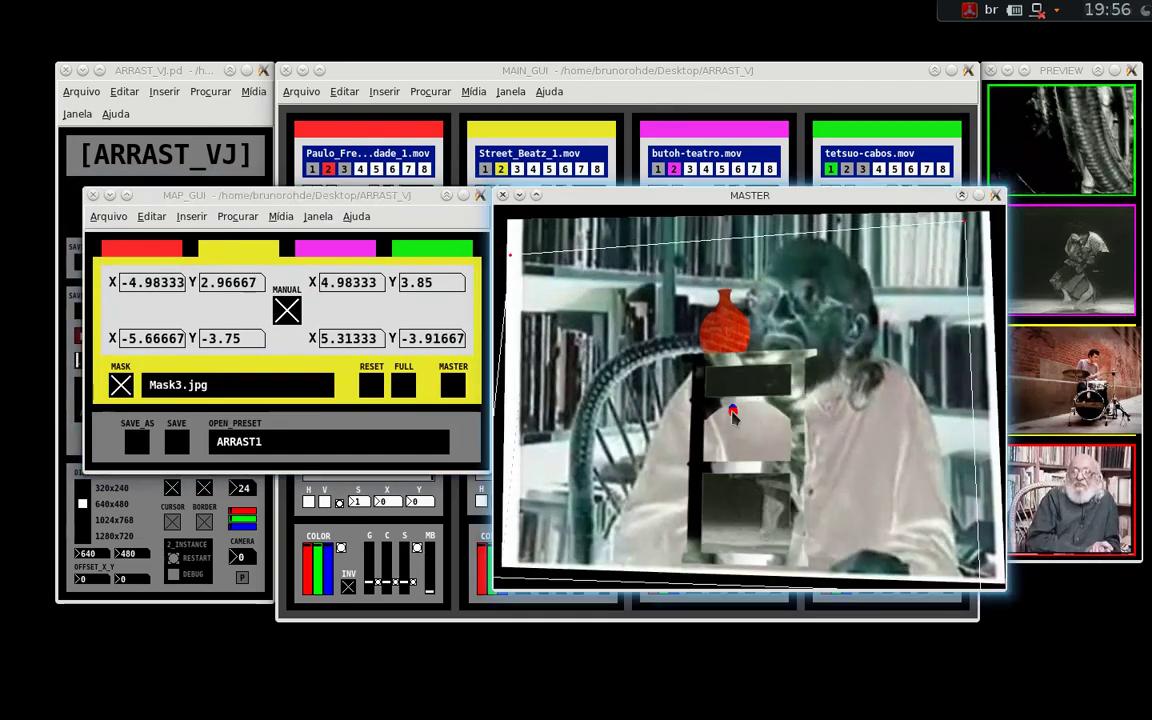
drag(862, 214, 728, 280)
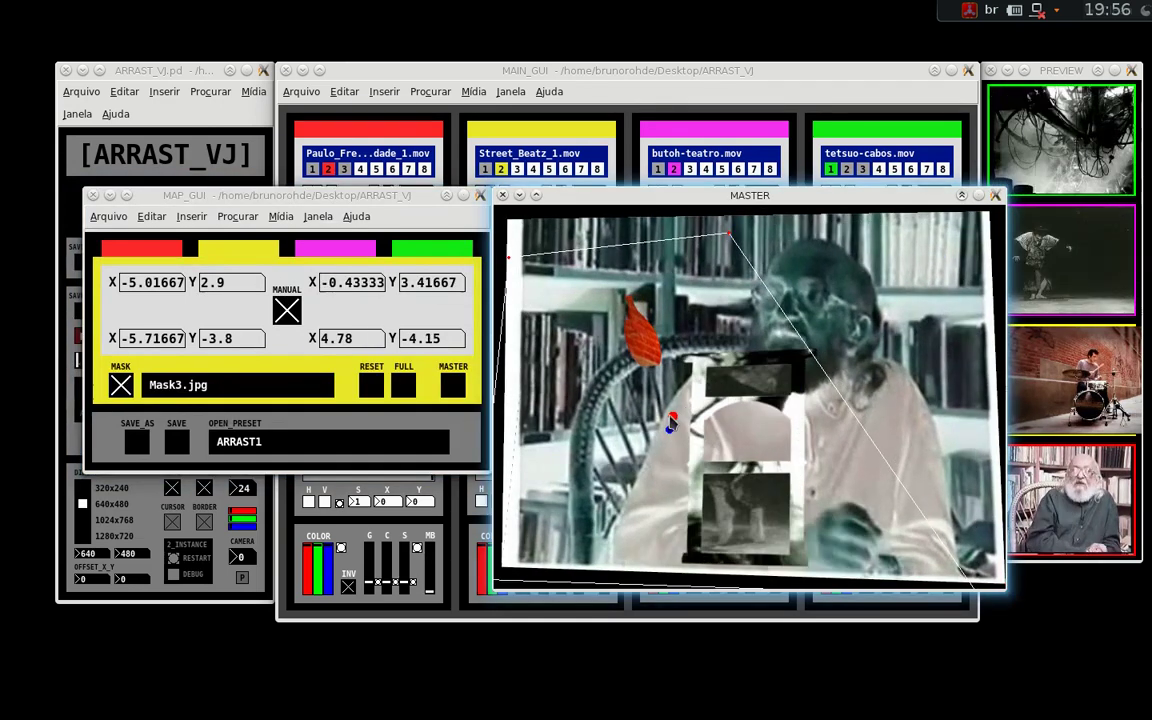
Step: Manually shift the whole magenta channel so its upper-left corner is at -1.65, 4.28333 and its lower-left at -2.35, -2.41667
key(3)
click(286, 311)
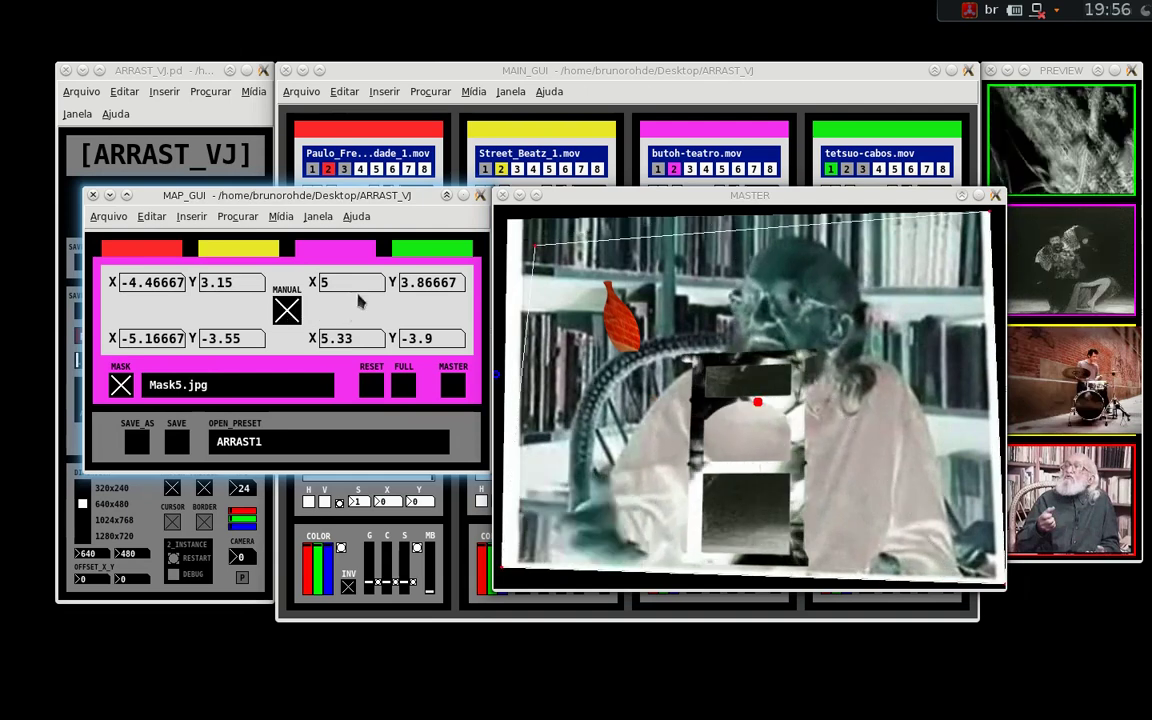
drag(651, 402, 876, 371)
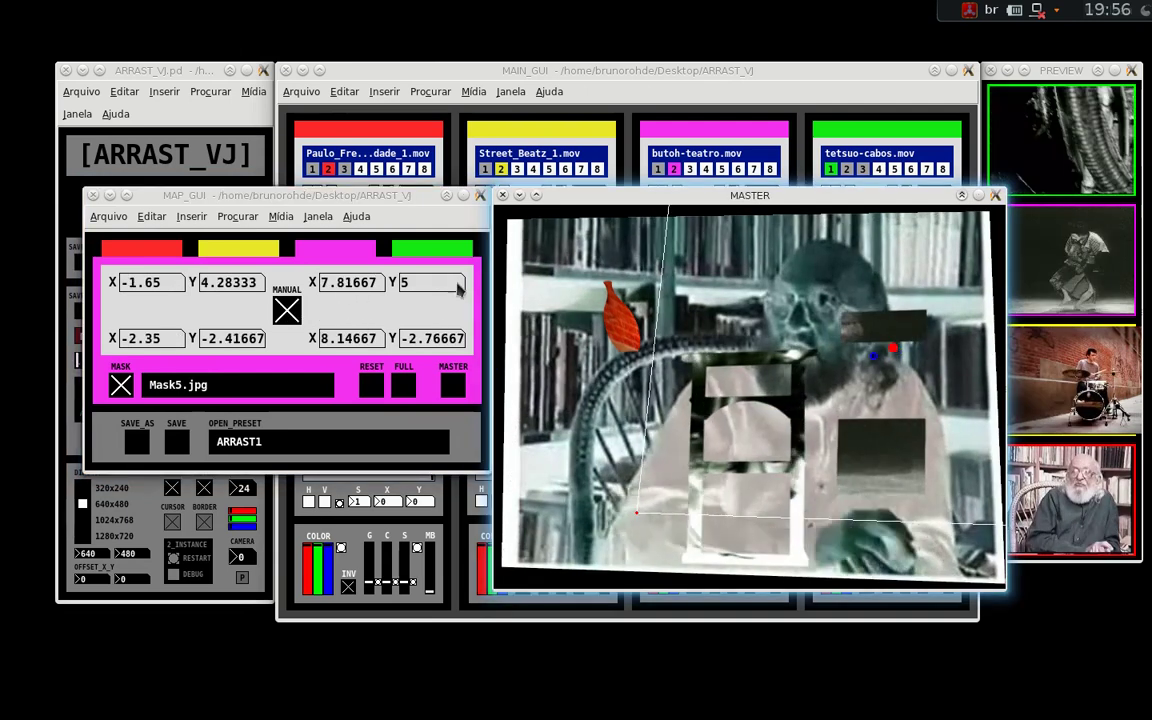
Step: Manually shift the green channel so its upper-left corner is at -7.56667, 1.66667, and replace its mask image with Mask2.jpg
click(357, 225)
key(4)
click(286, 311)
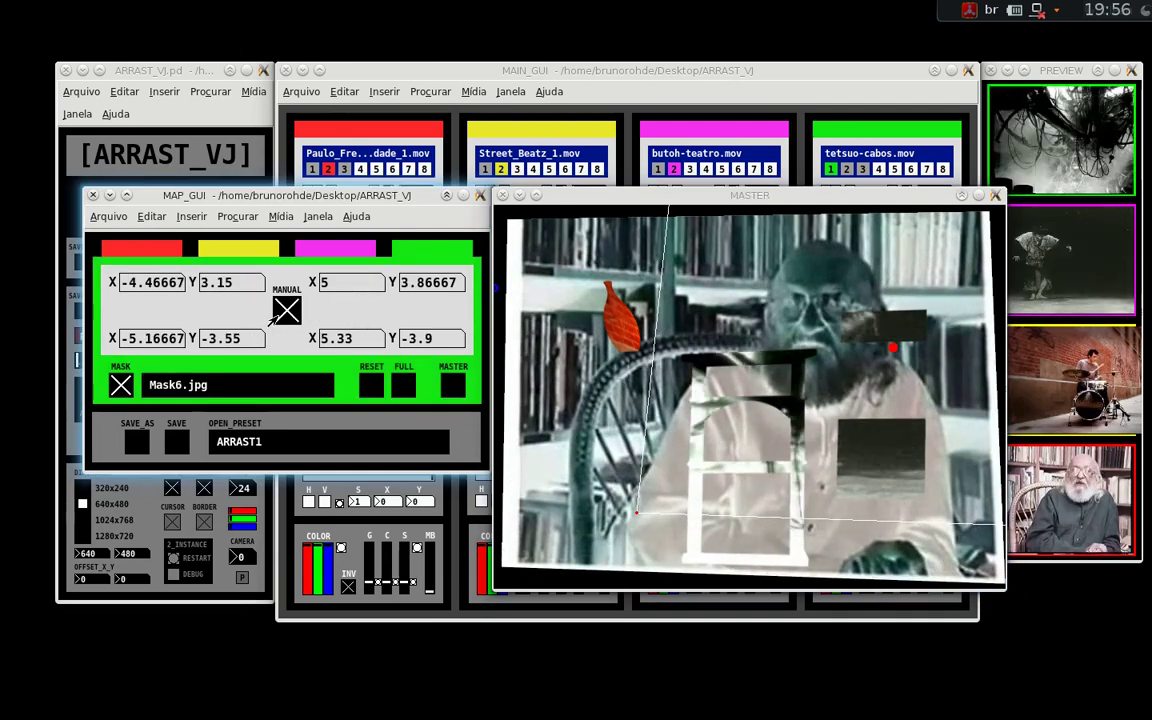
drag(758, 463, 610, 483)
click(287, 313)
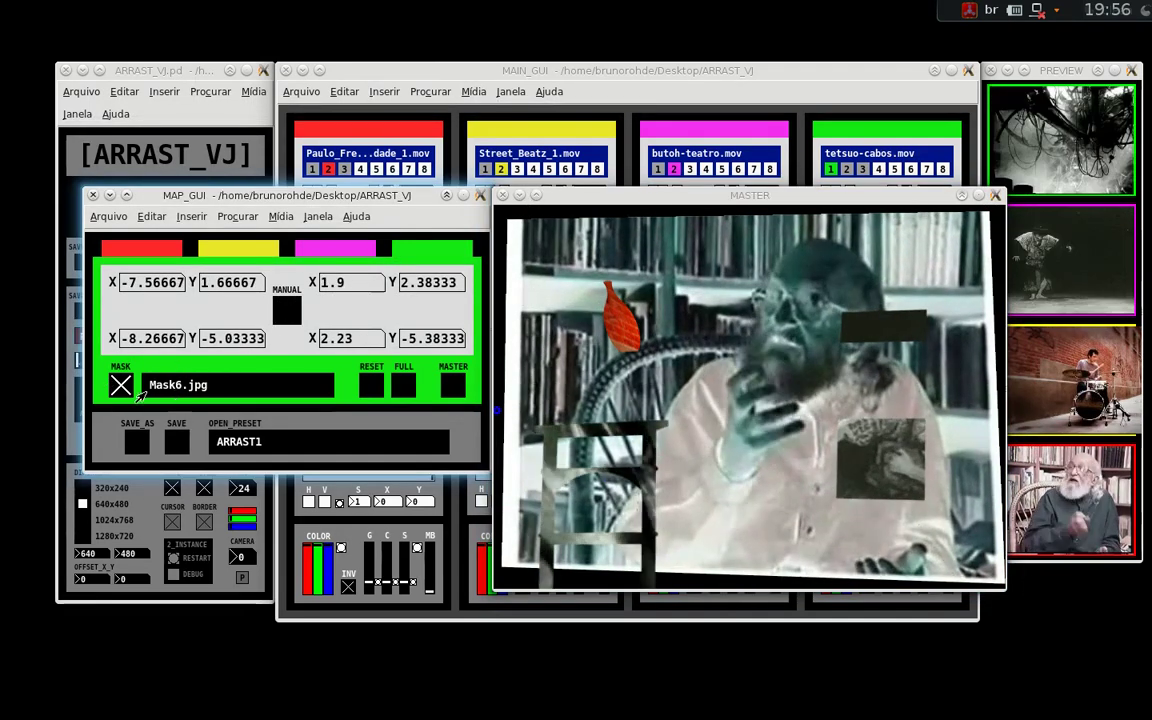
click(180, 385)
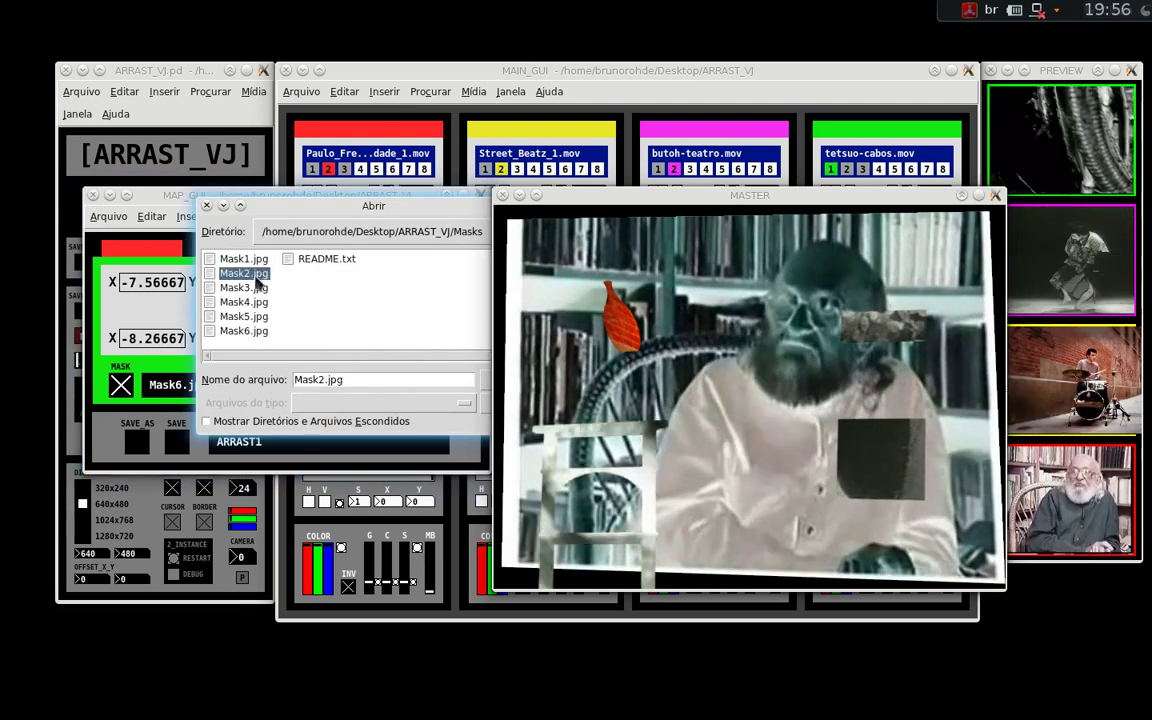
double_click(250, 274)
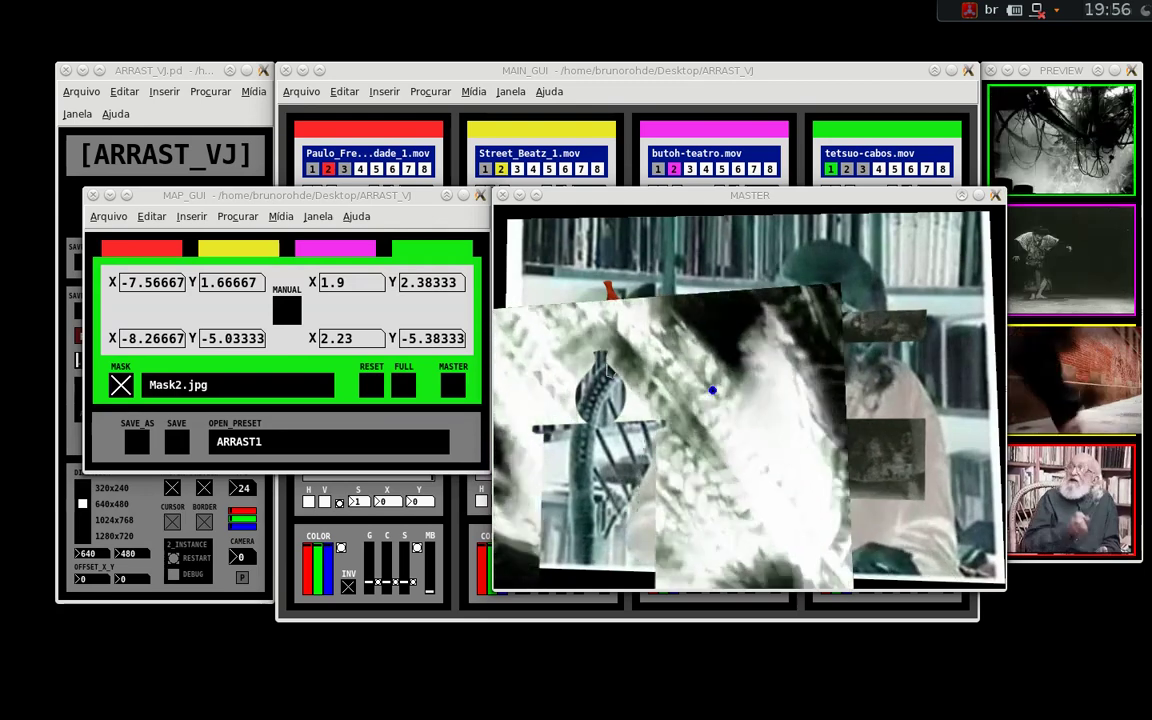
Step: Save the altered mapping as a new preset named ARRAST2 in the Presets/Map folder
click(137, 441)
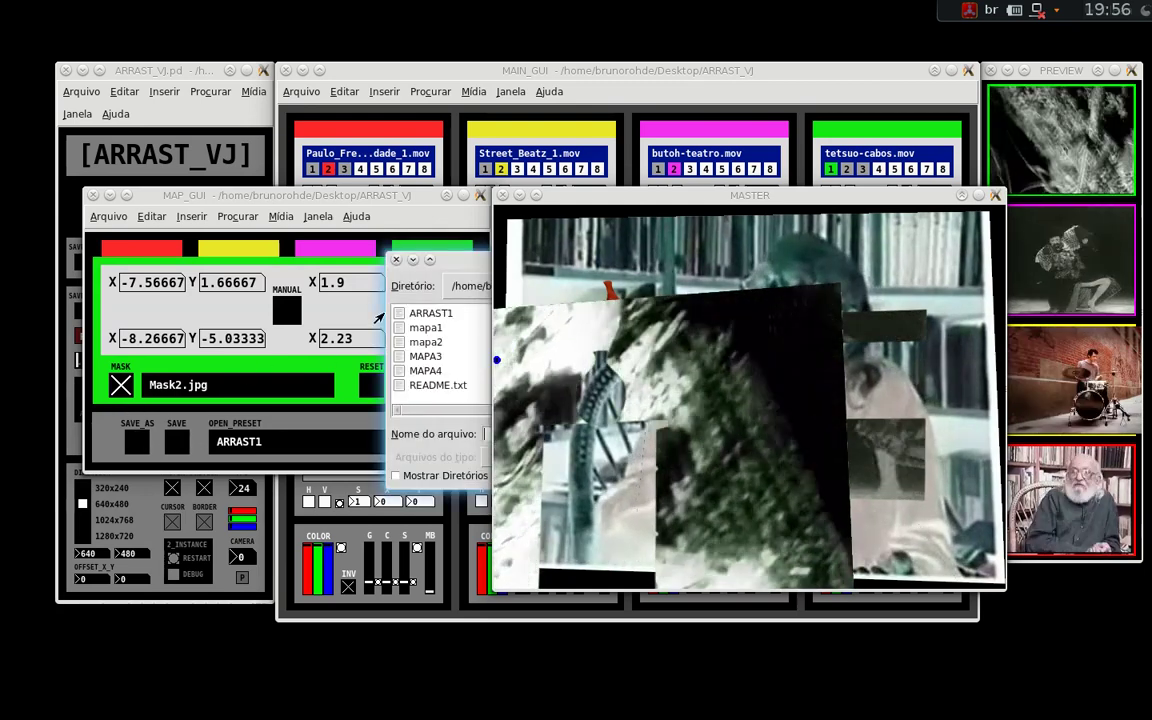
drag(442, 256, 178, 187)
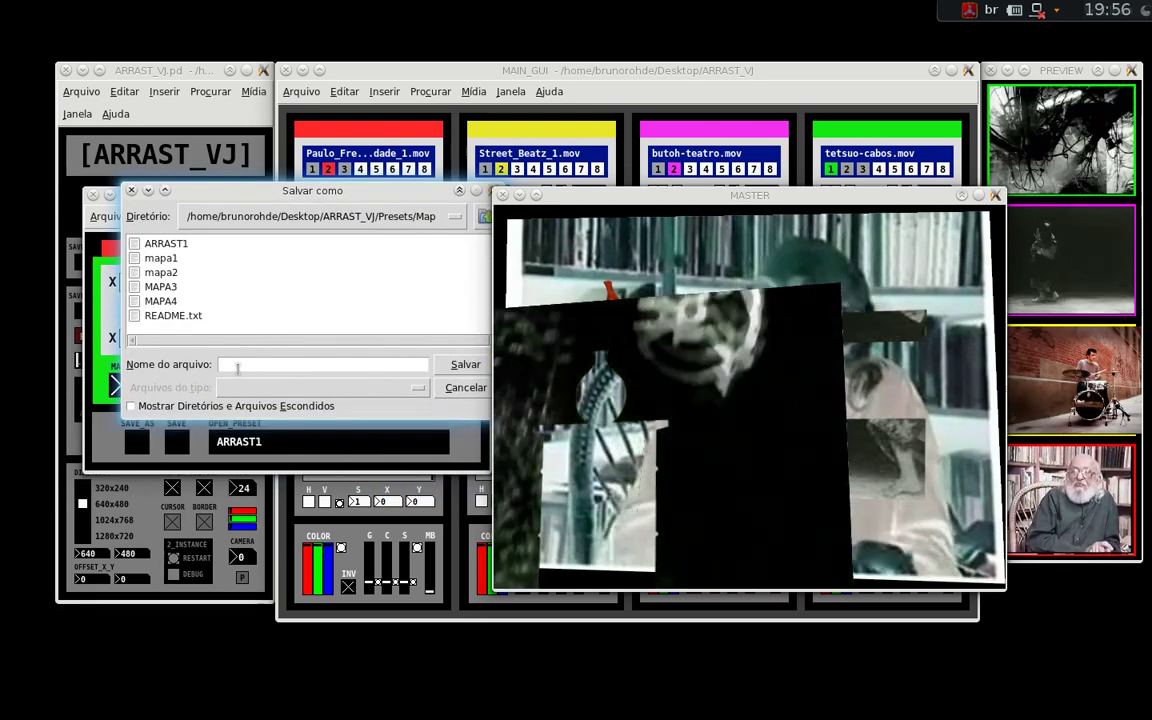
text(ARRAST)
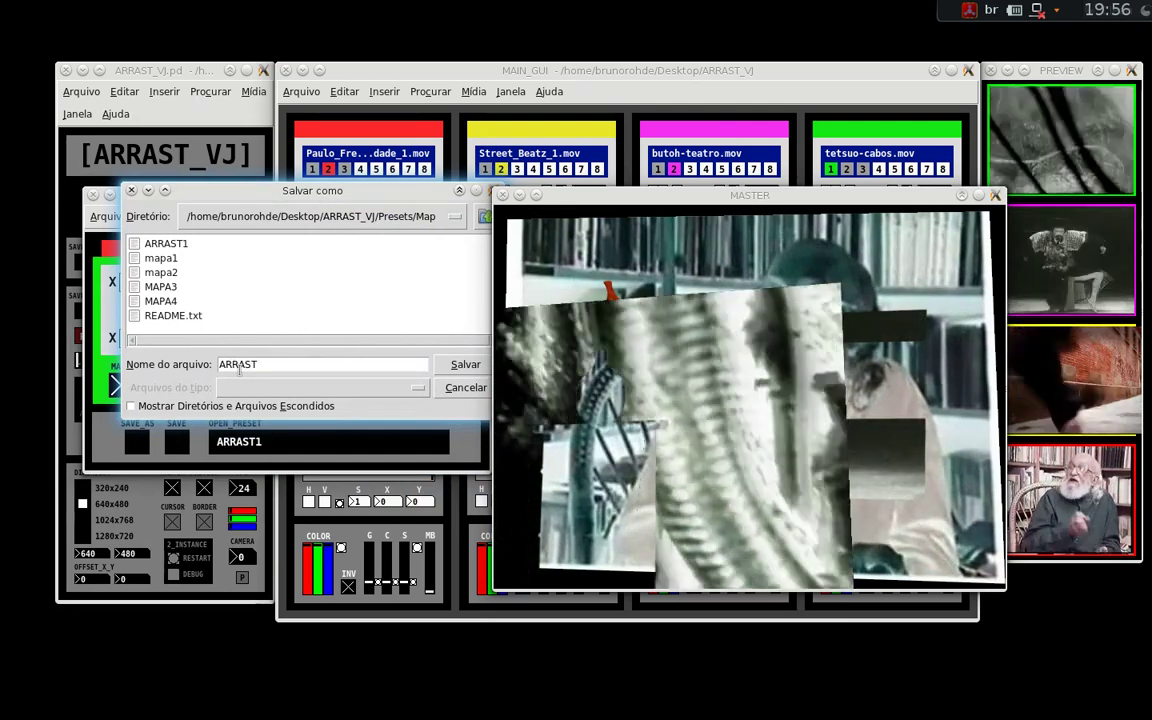
text(2)
click(445, 366)
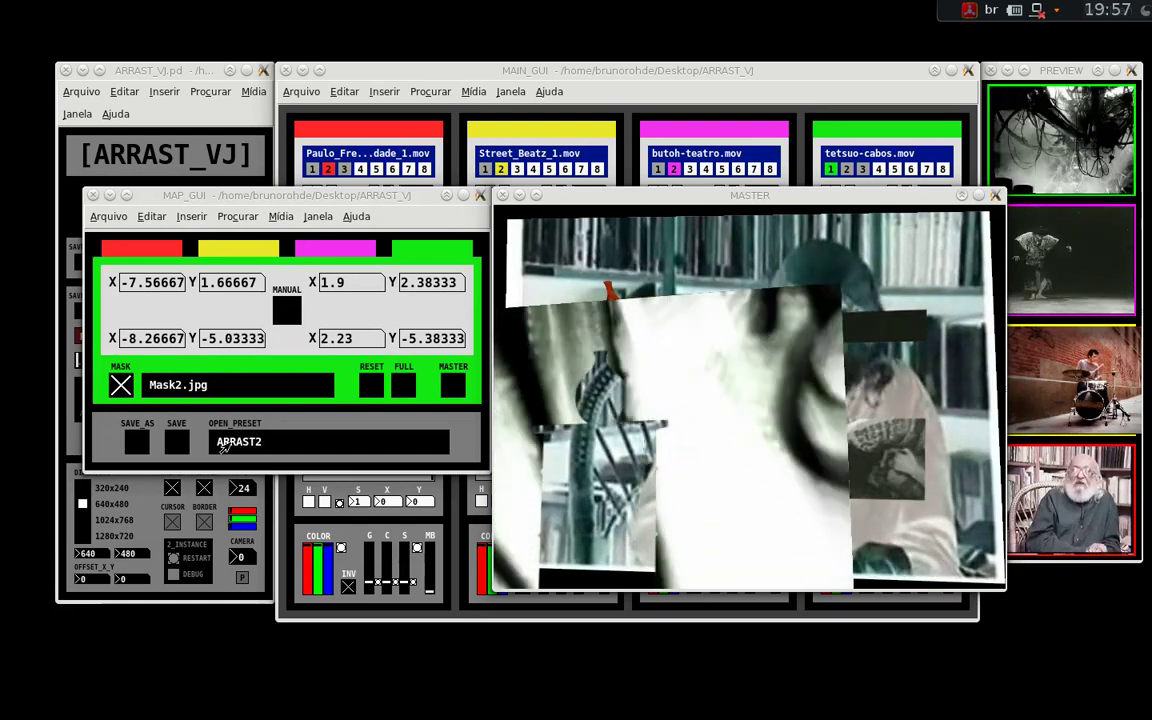
Step: Load the mapping preset ARRAST1, and switch back to the preset ARRAST2
click(238, 445)
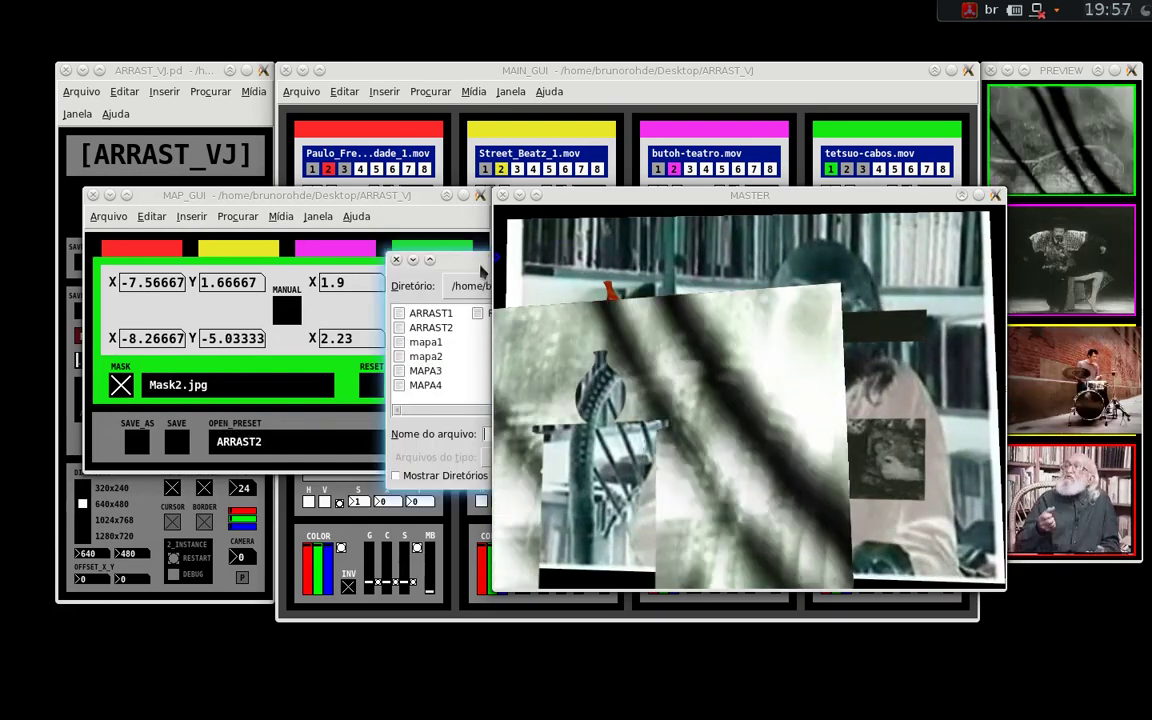
drag(481, 263, 249, 217)
double_click(198, 266)
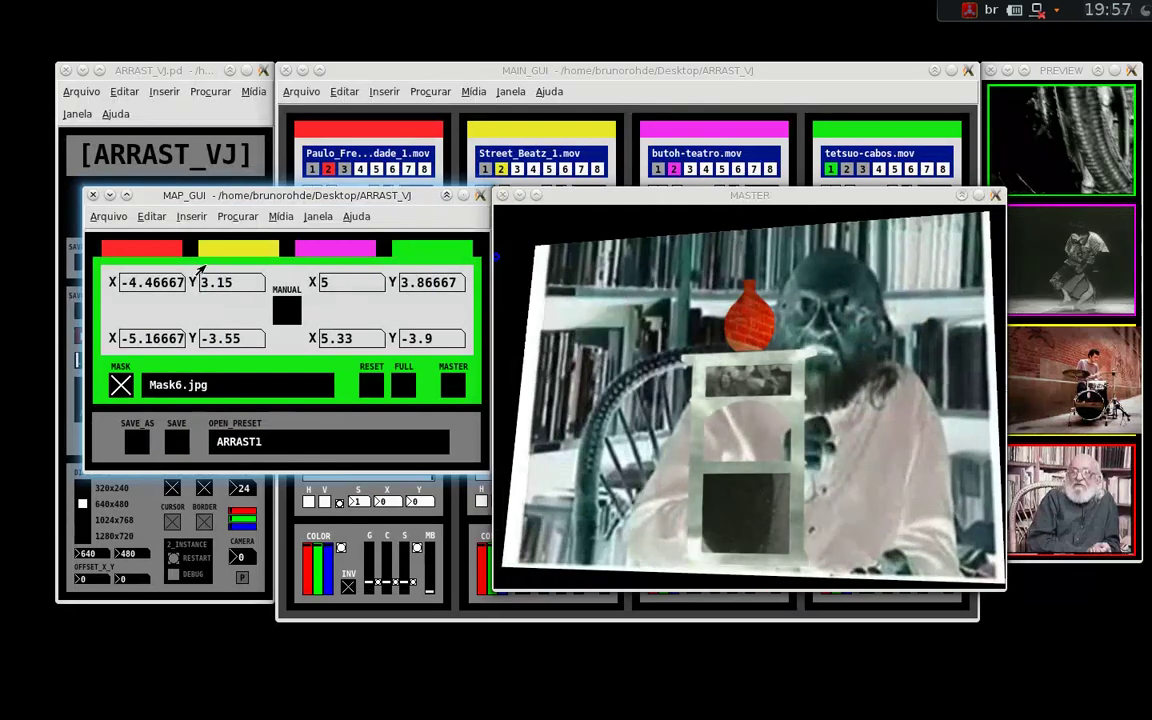
click(240, 441)
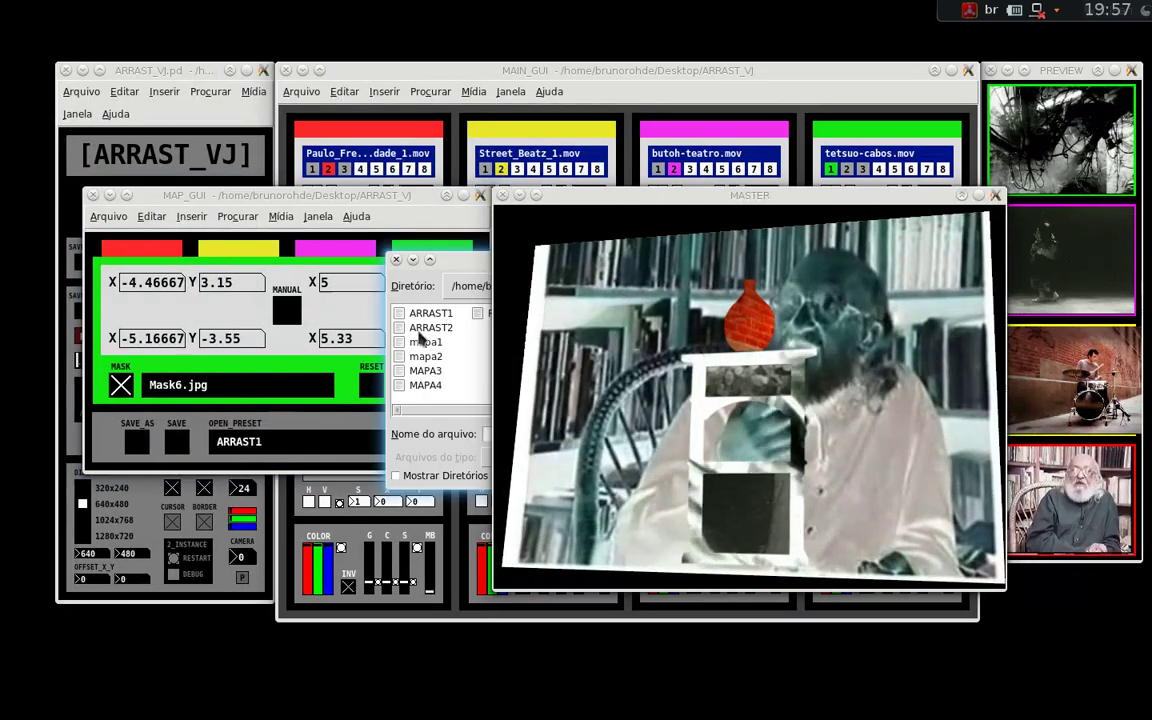
double_click(420, 328)
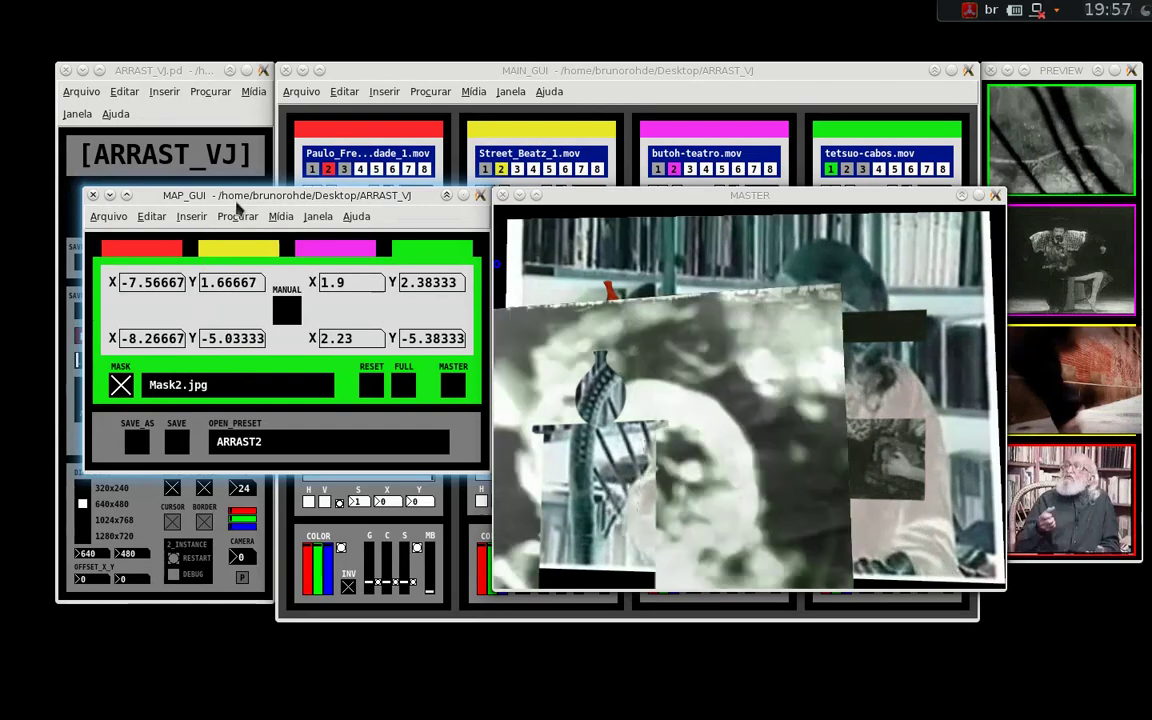
Step: Switch the output to MIX mode and move the MASTER window clear of the channel controls
mouse_move(236, 203)
mouse_down()
mouse_move(242, 291)
mouse_move(337, 300)
mouse_move(452, 237)
mouse_move(223, 184)
mouse_move(253, 186)
mouse_move(239, 181)
mouse_up()
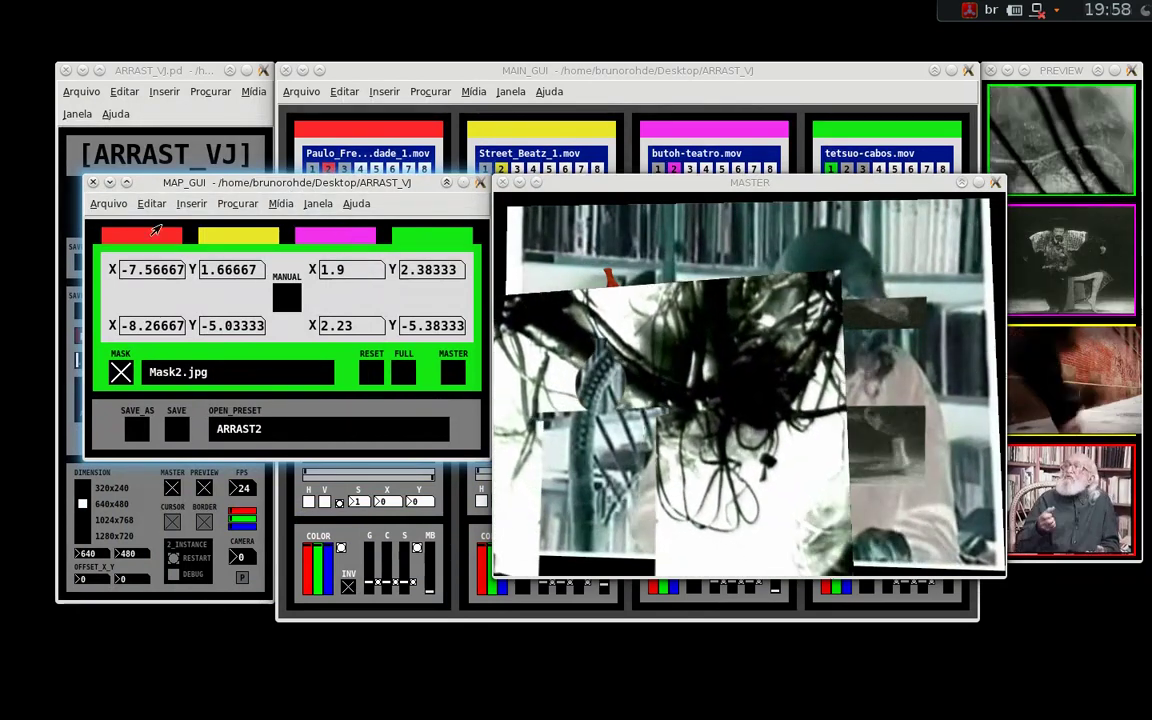
click(170, 85)
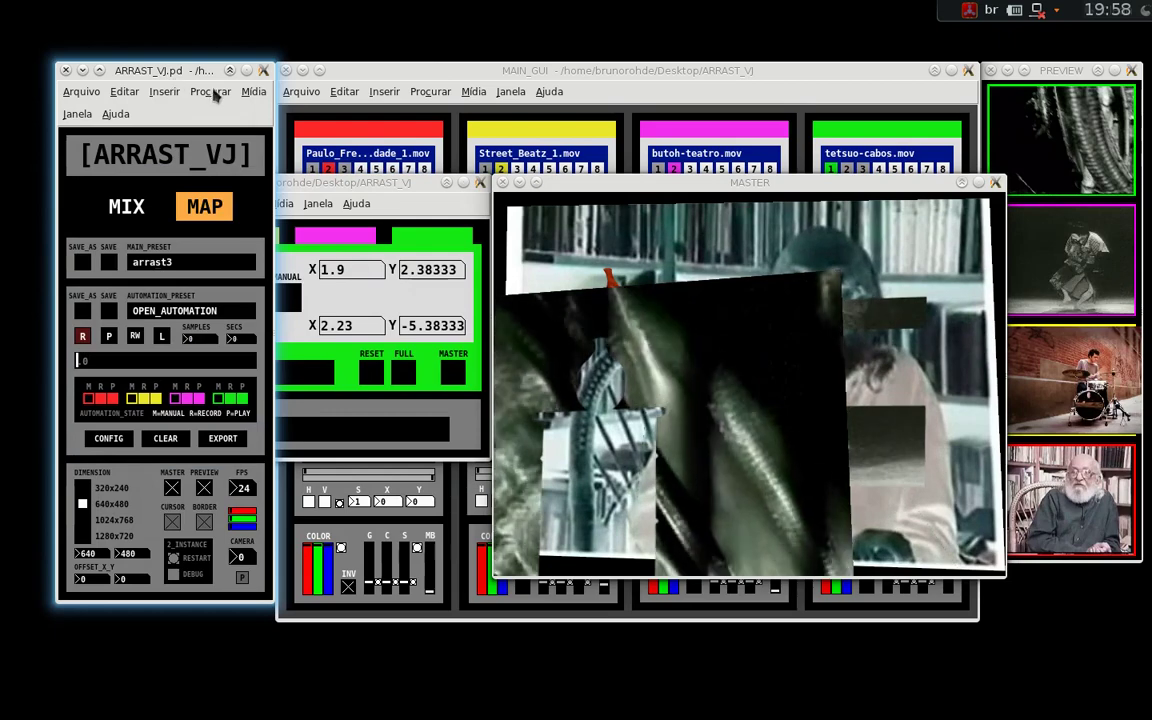
click(124, 207)
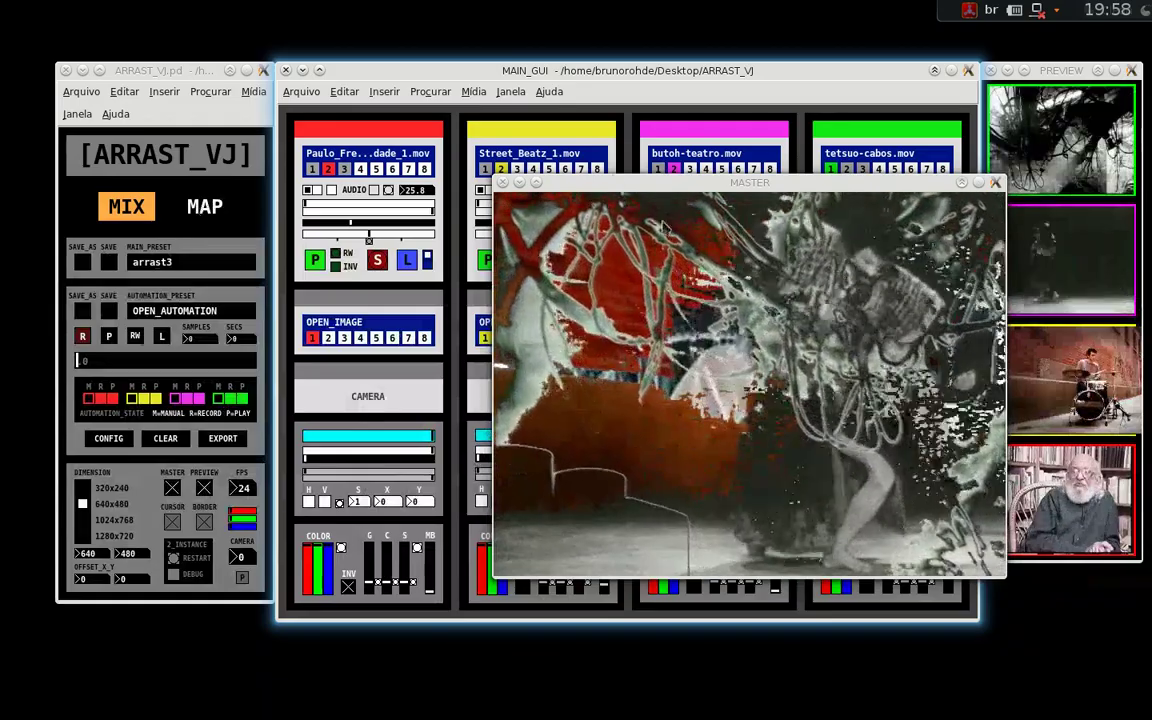
drag(690, 182, 363, 513)
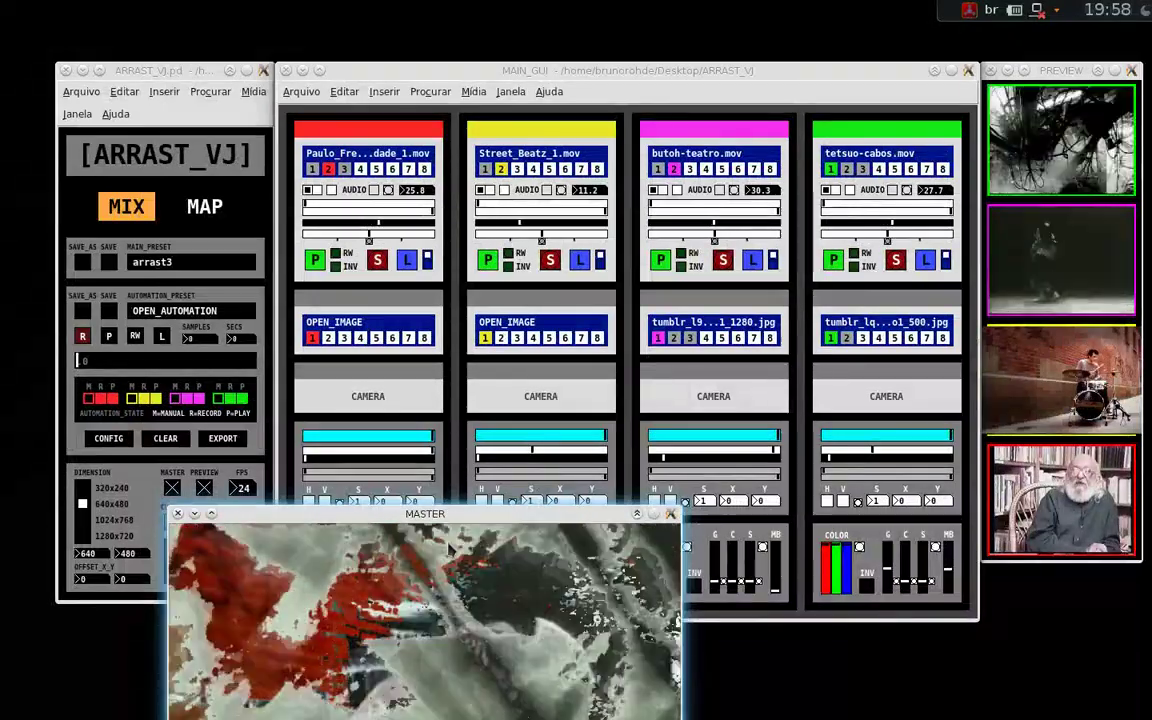
drag(586, 514, 758, 334)
Step: Return the output to MAP mode and place the MASTER window beside the mapping controls
click(233, 225)
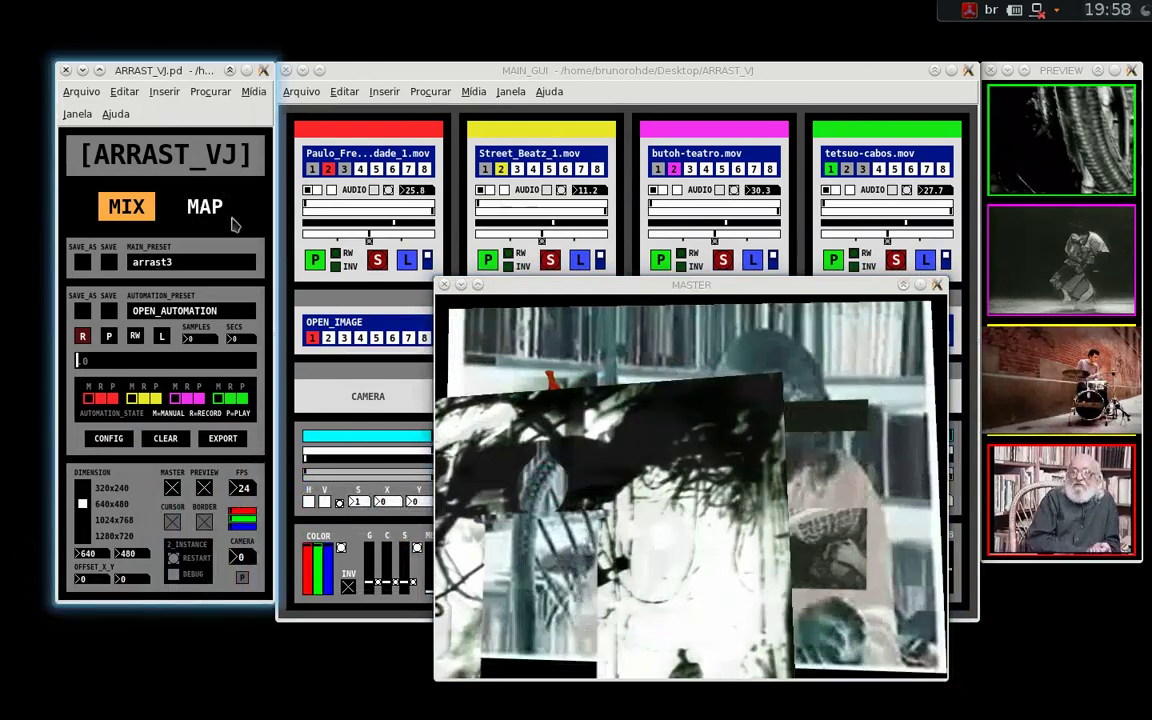
click(233, 225)
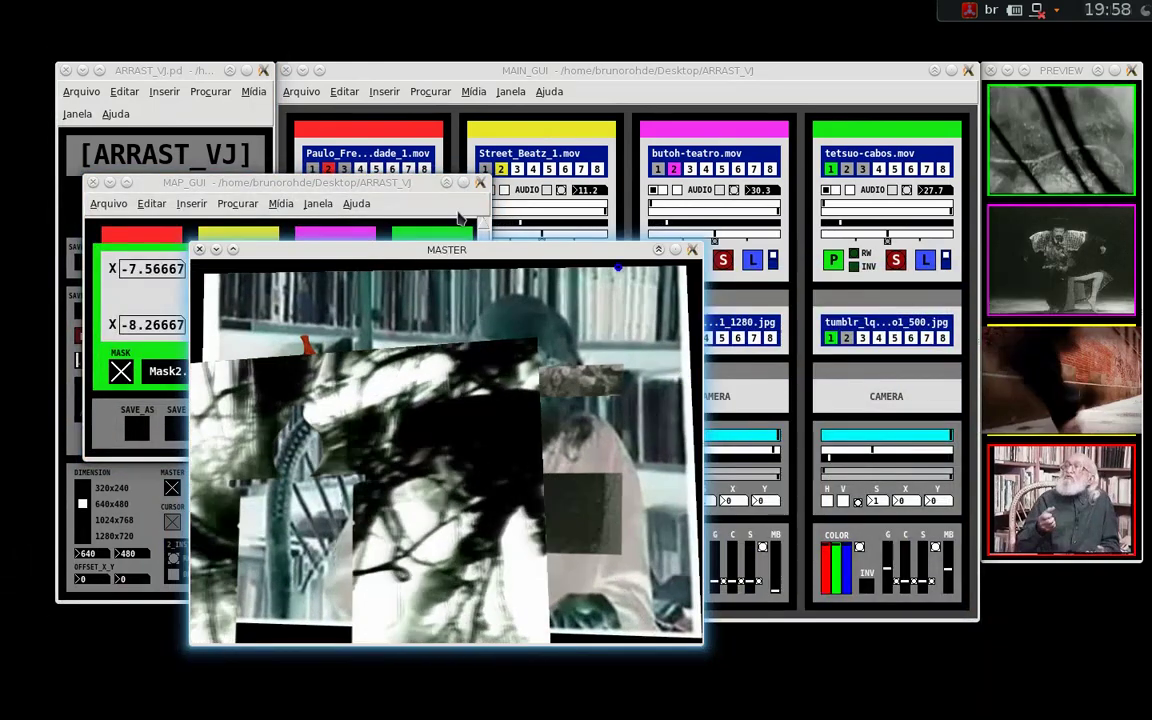
drag(373, 249, 725, 167)
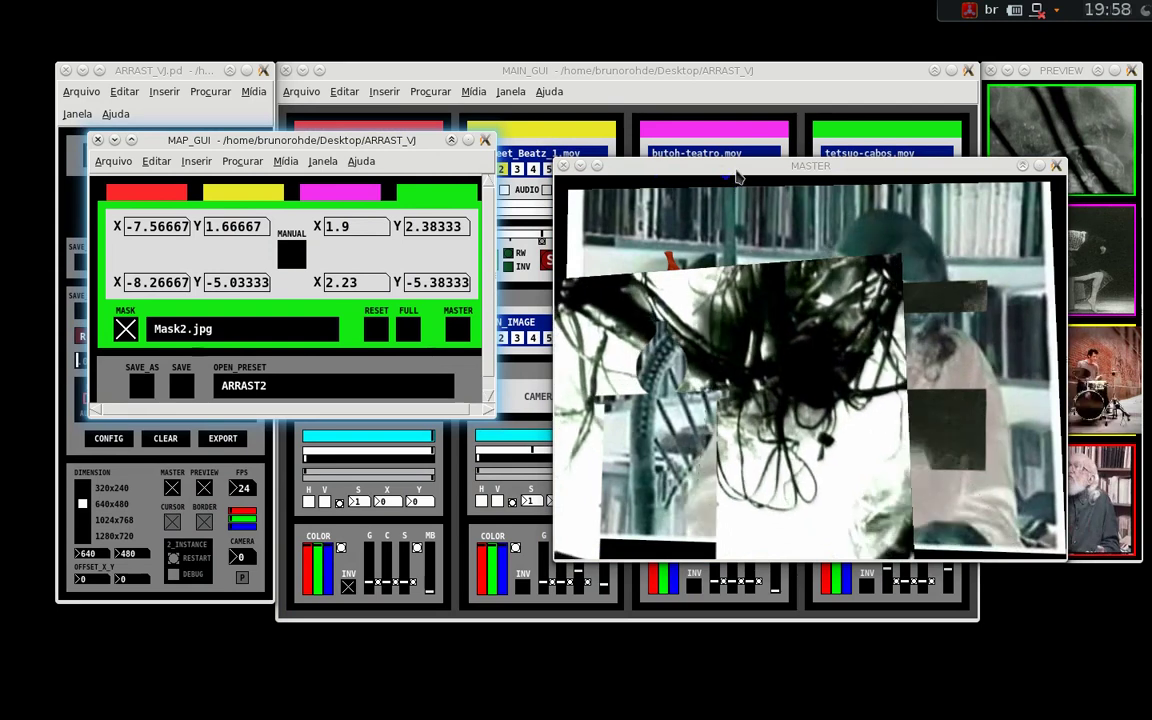
Step: Lower the red channel's cyan slider to about half in MAIN_GUI while staying in mapping mode
click(720, 77)
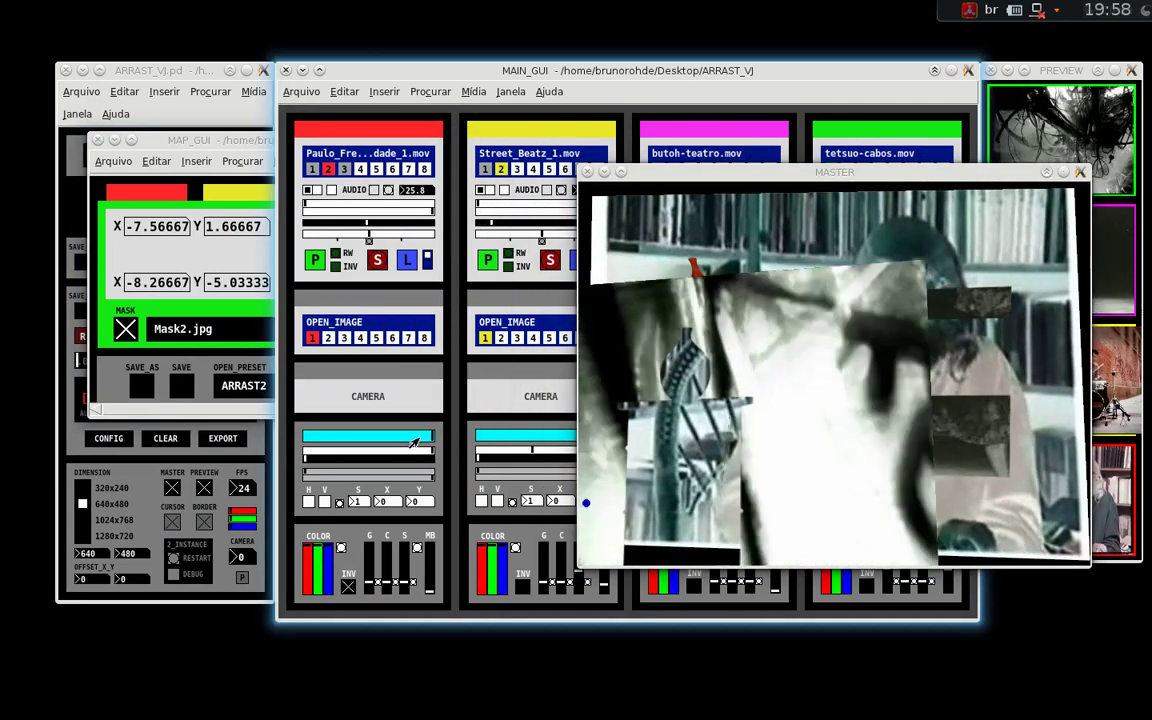
click(372, 437)
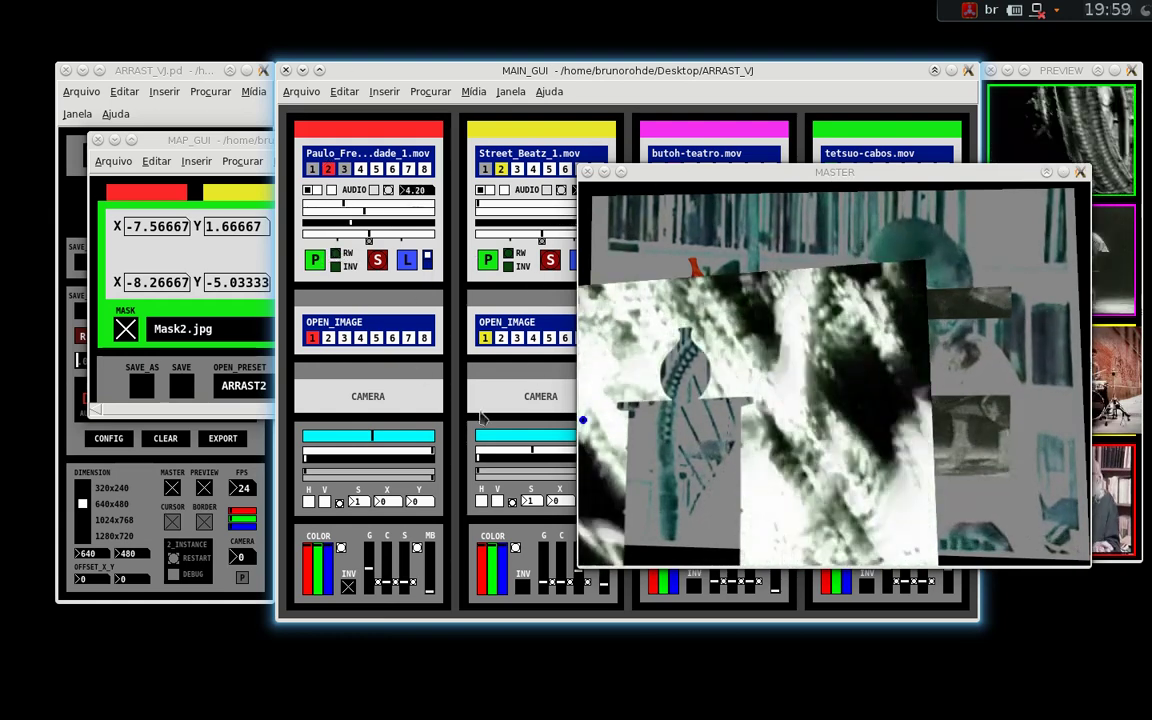
Step: Close the MAP_GUI window, reopen it from the main ARRAST_VJ window, and reposition it
click(250, 148)
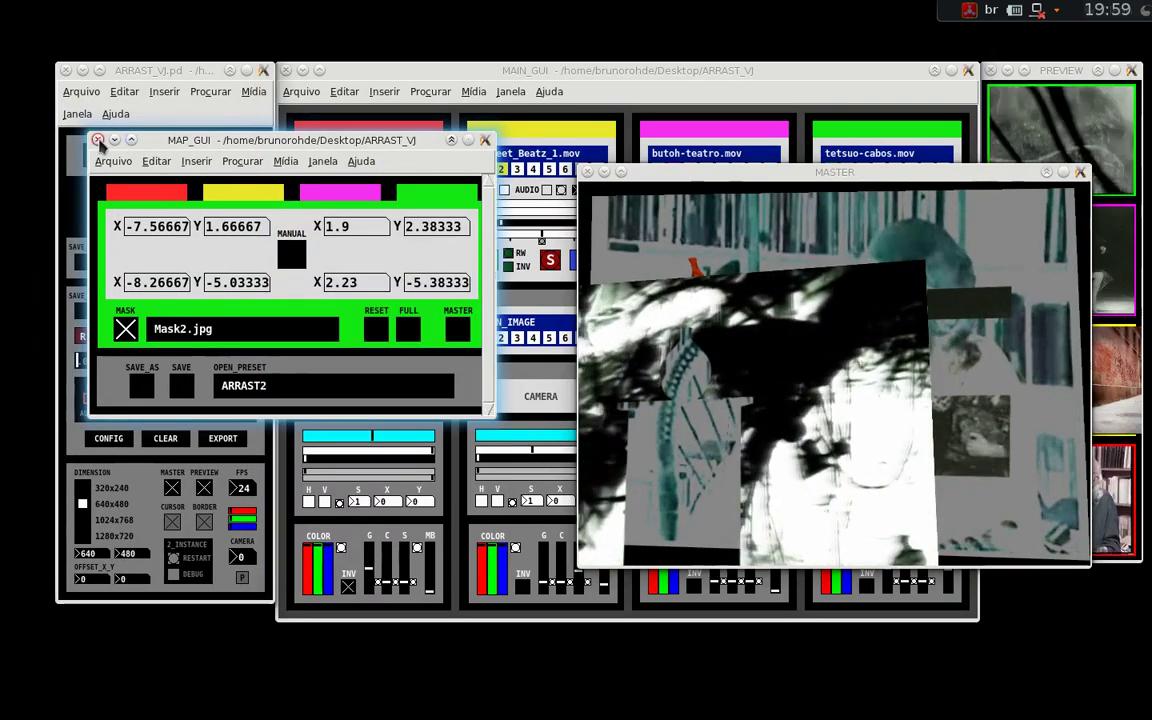
click(98, 141)
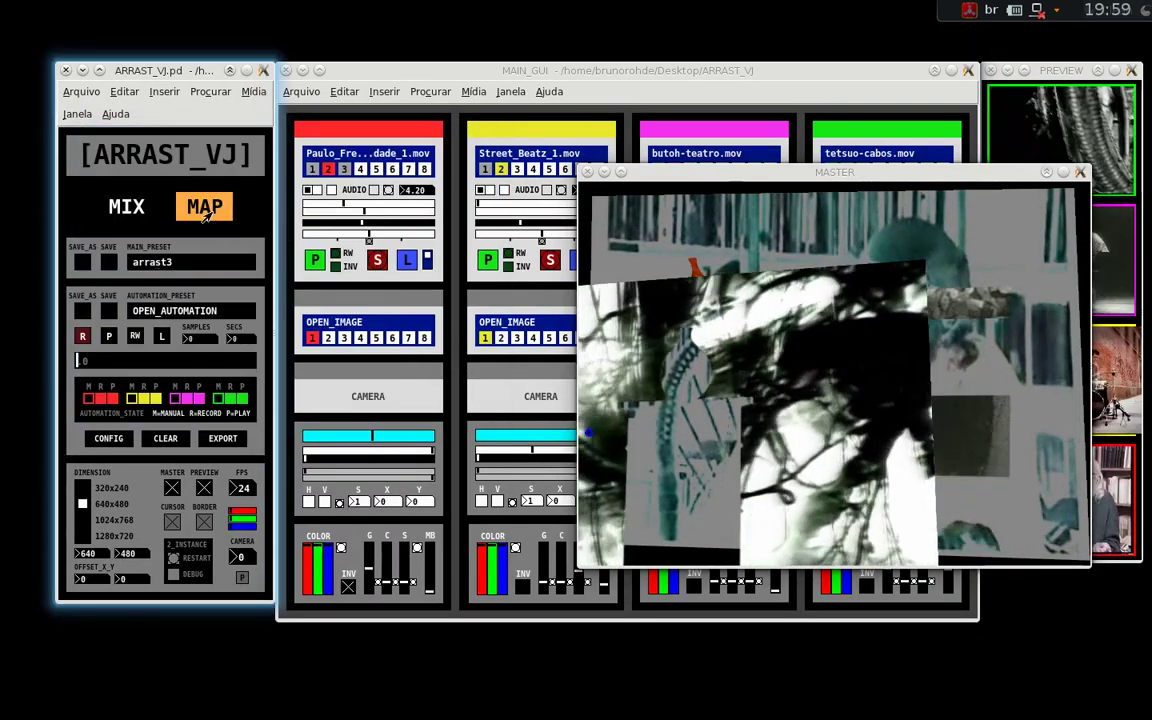
click(203, 212)
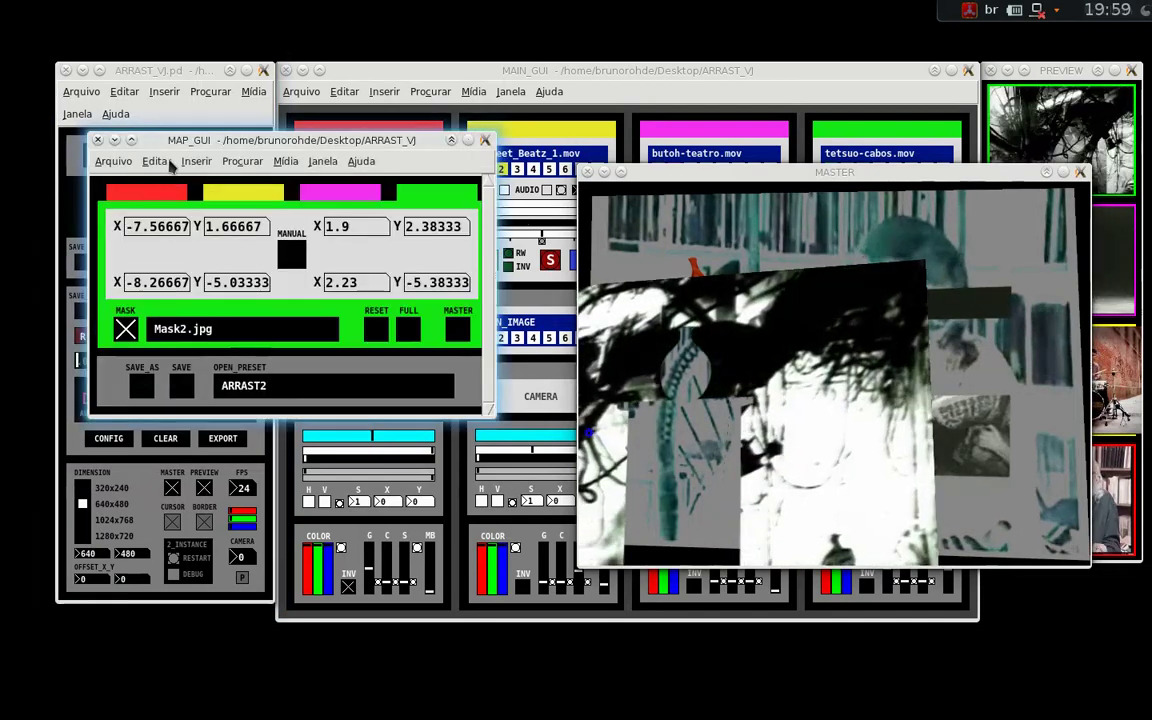
drag(181, 145, 225, 145)
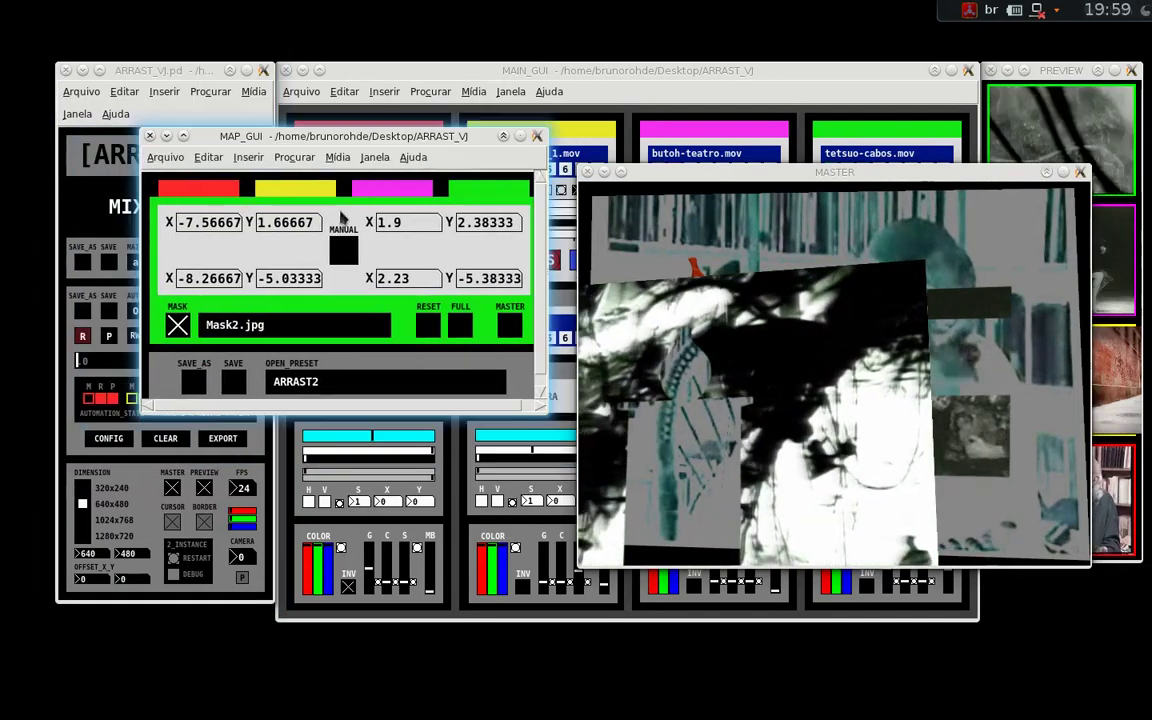
Step: Switch the output back to MIX mode and turn off the preview and master windows
click(126, 206)
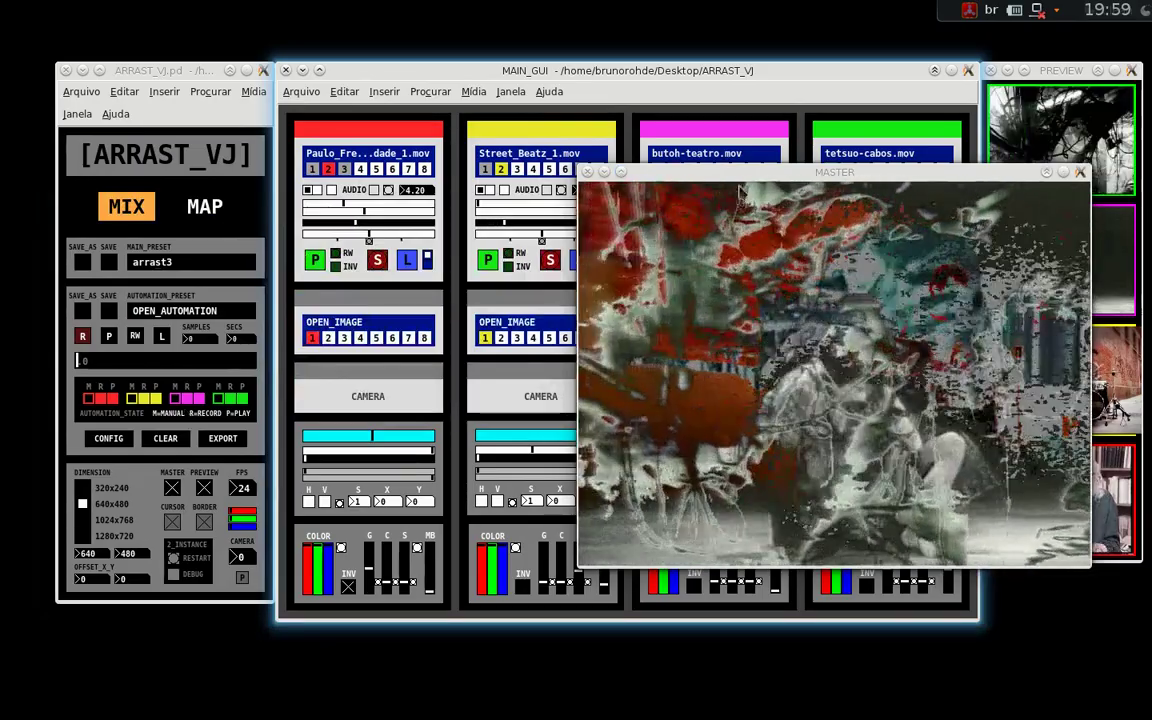
drag(738, 172, 470, 158)
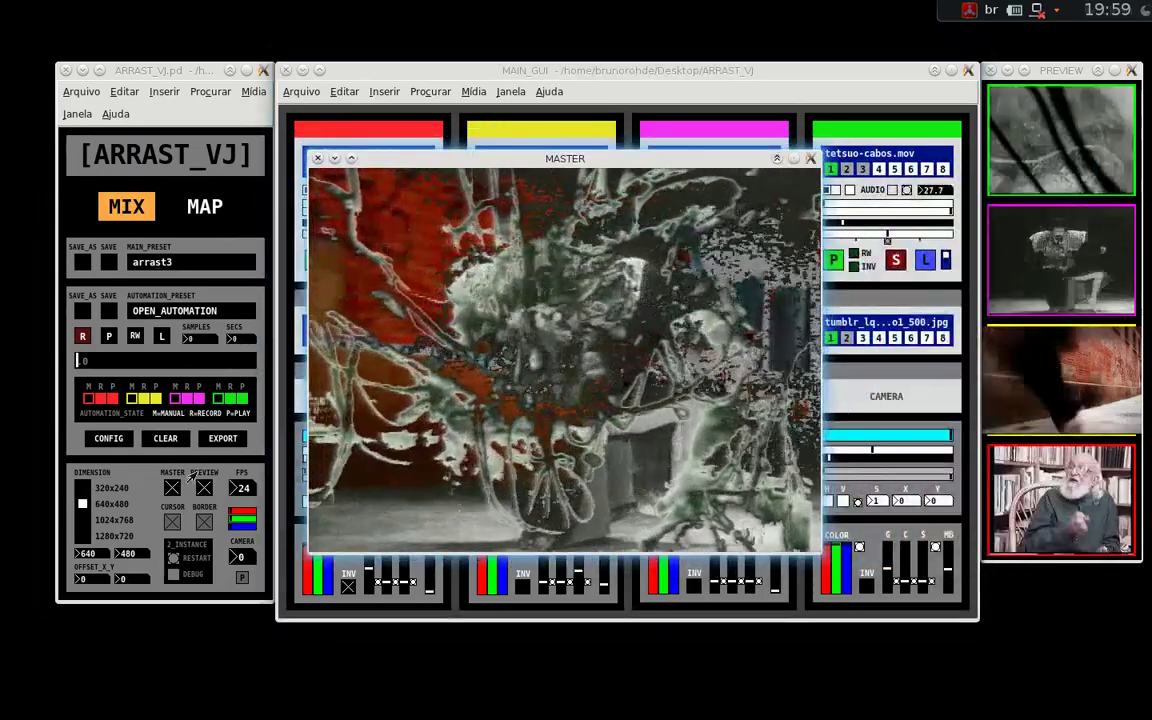
click(203, 487)
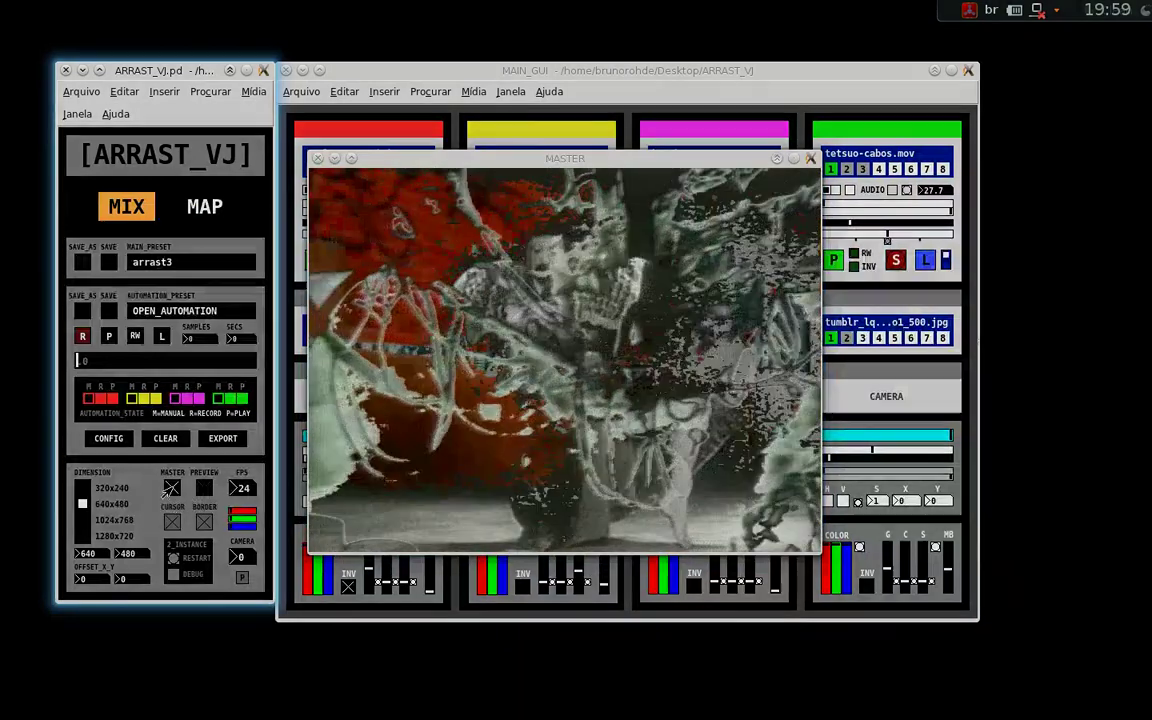
click(172, 487)
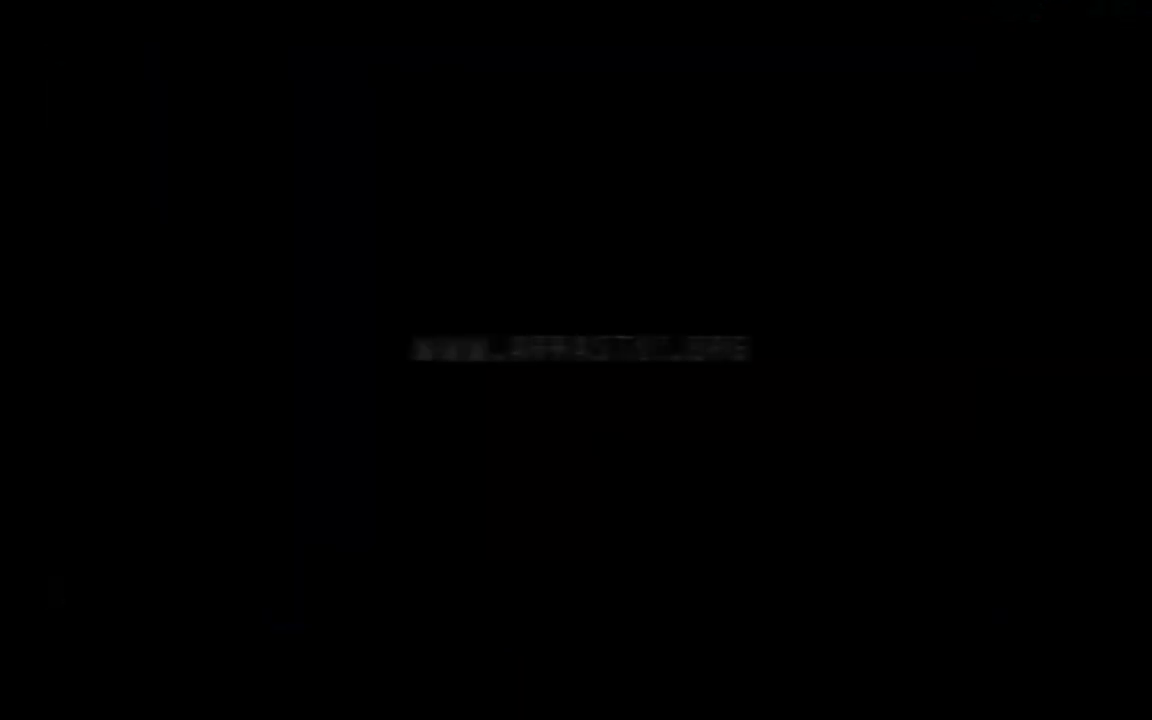